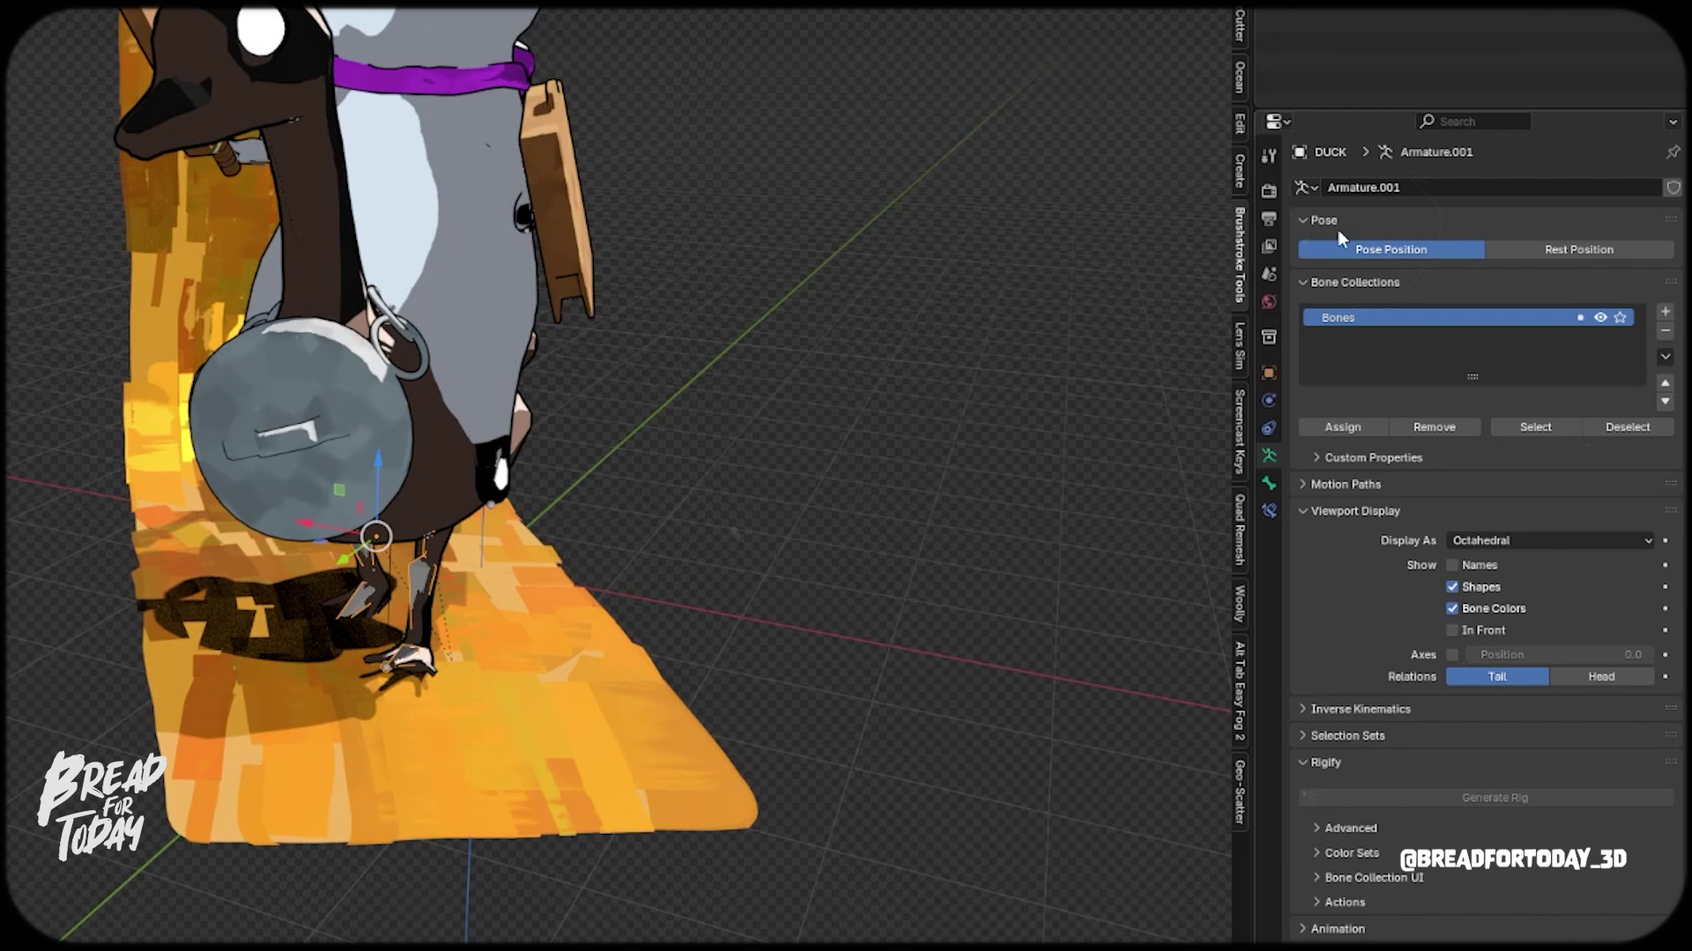
Step: Review the Film and Color Management settings in the scene's EEVEE render properties
left_click(1267, 191)
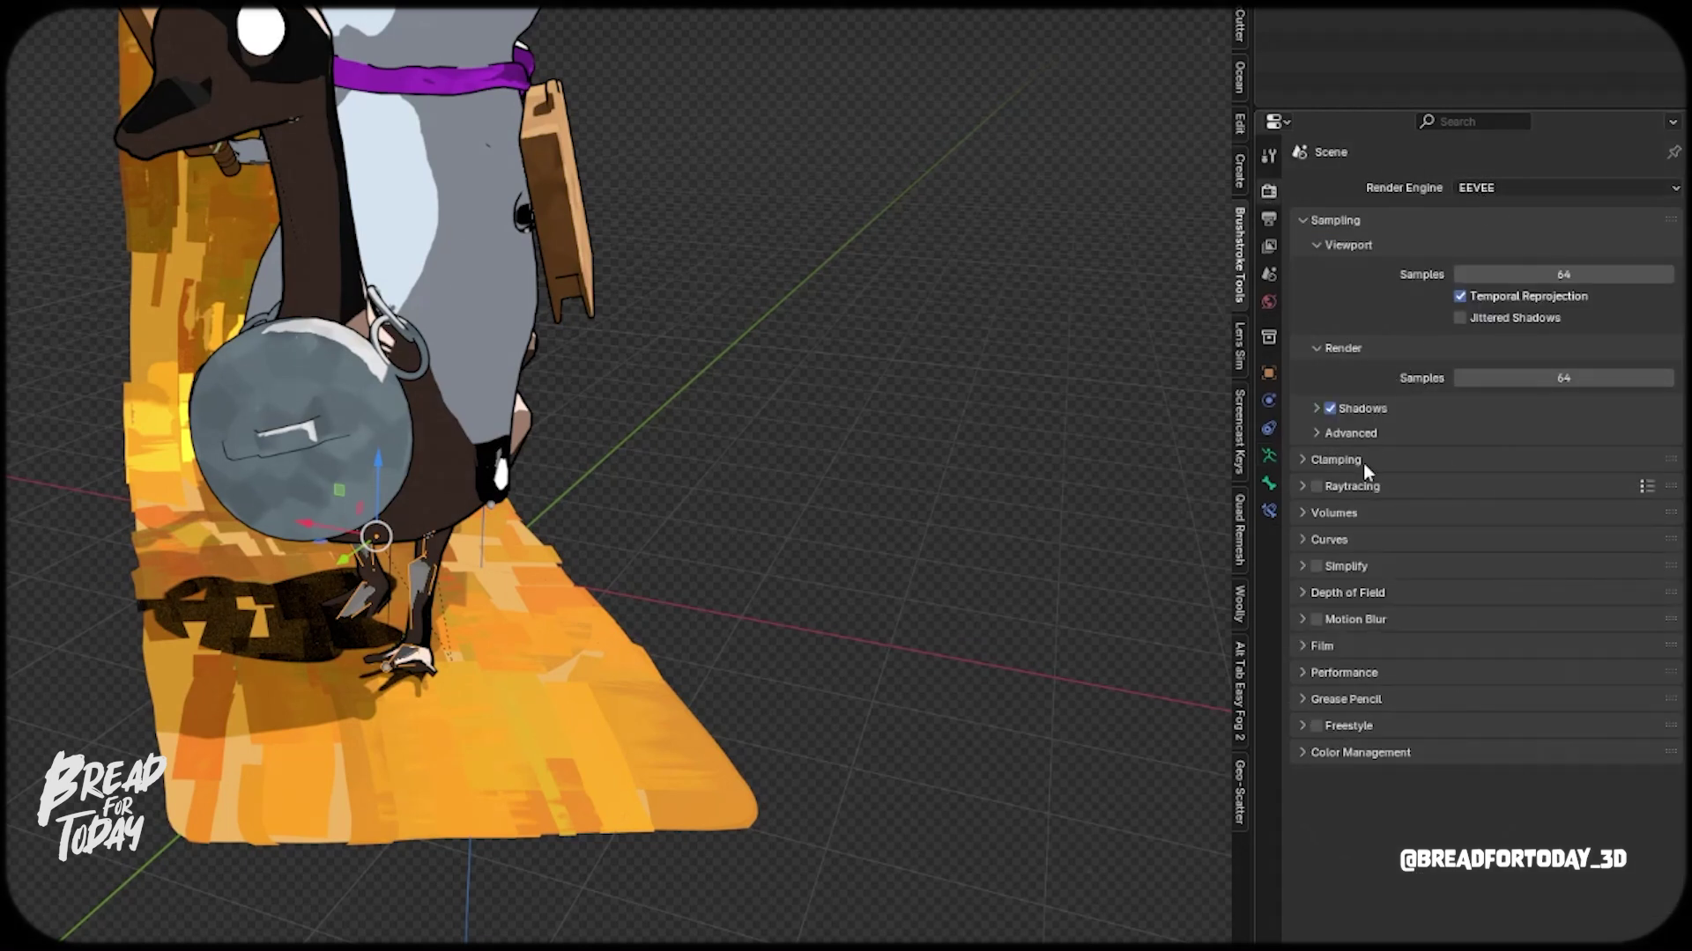
left_click(1311, 753)
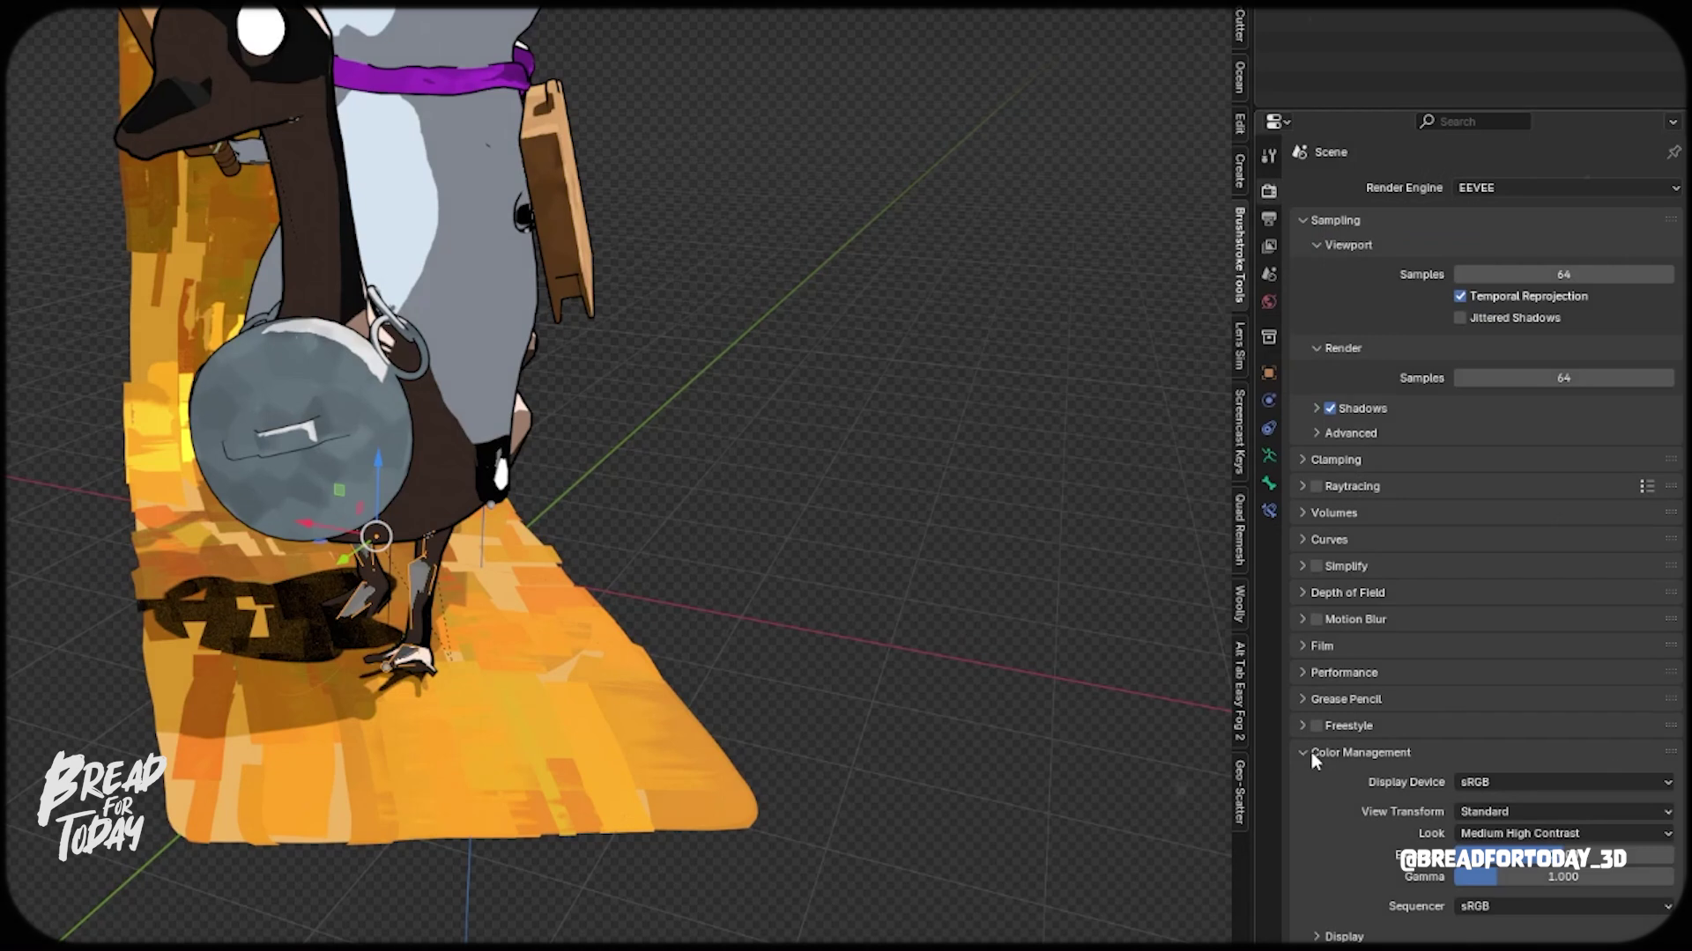
left_click(1304, 642)
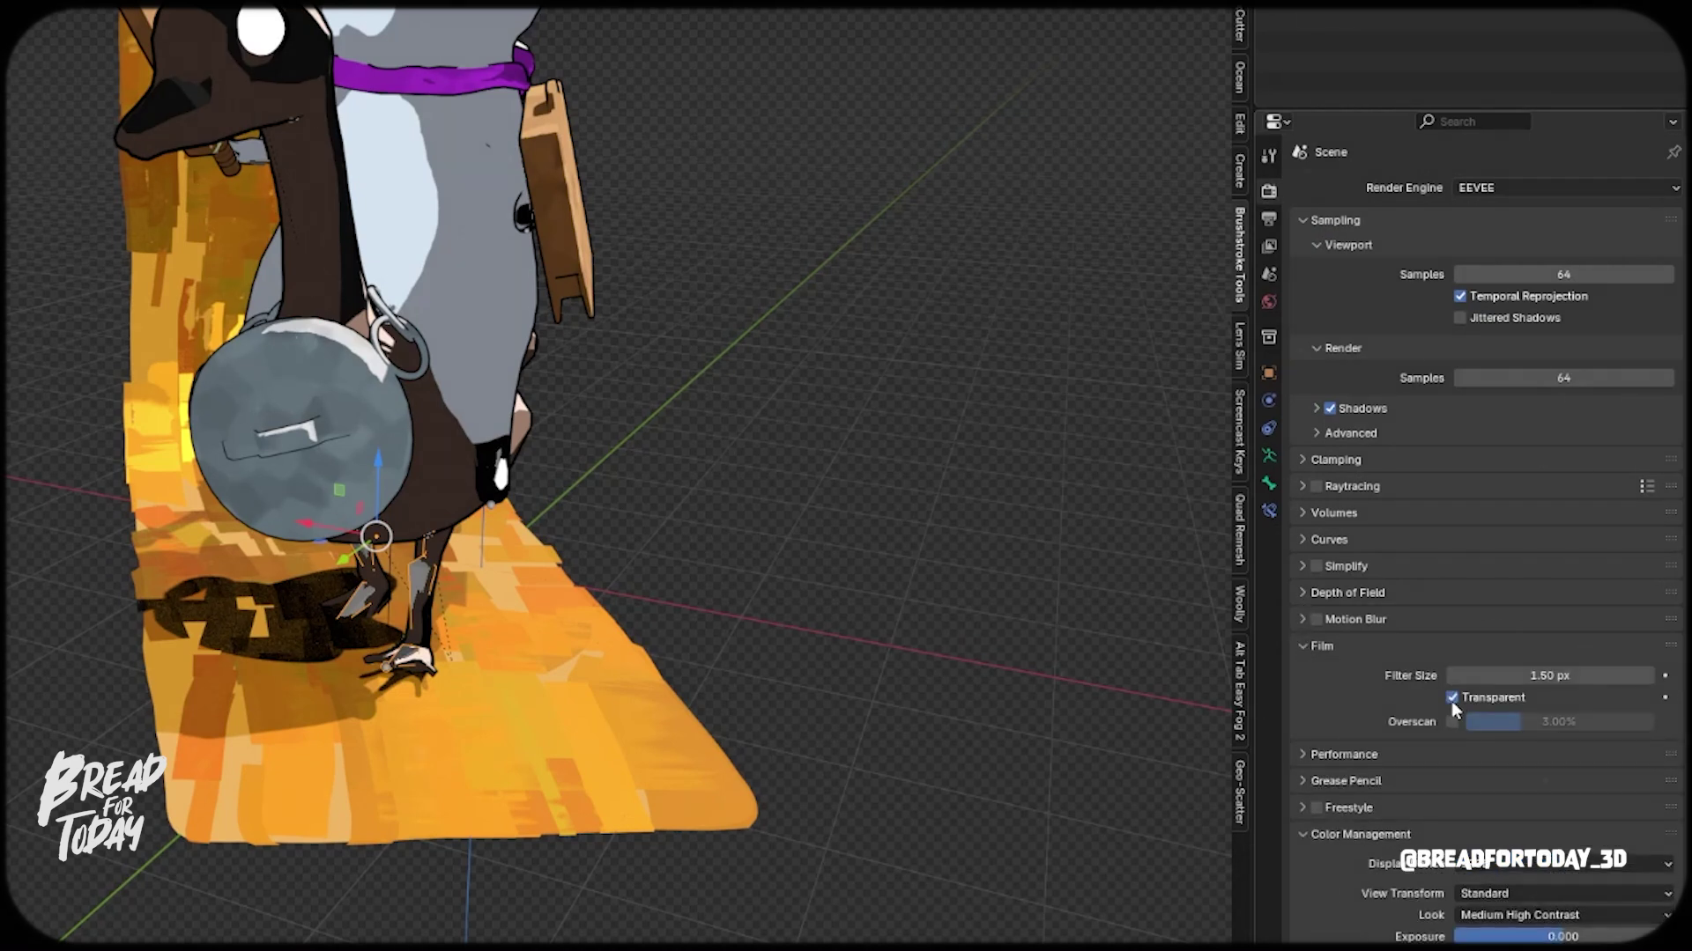
scroll(1382, 755, "down", 1)
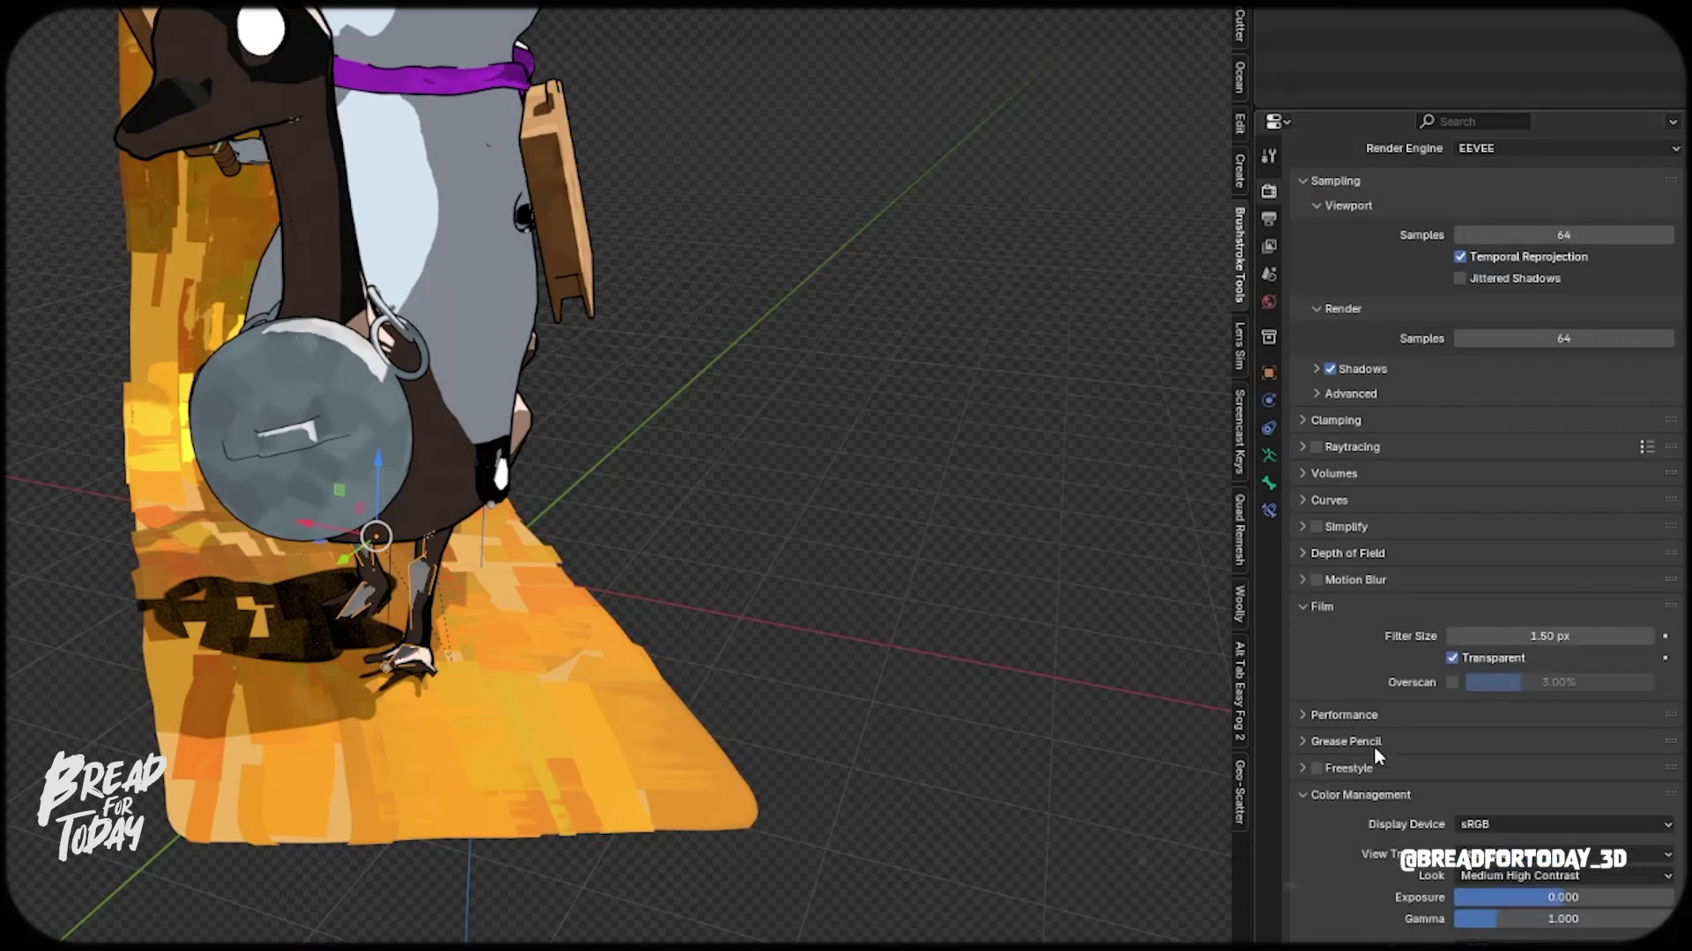
scroll(1372, 746, "down", 1)
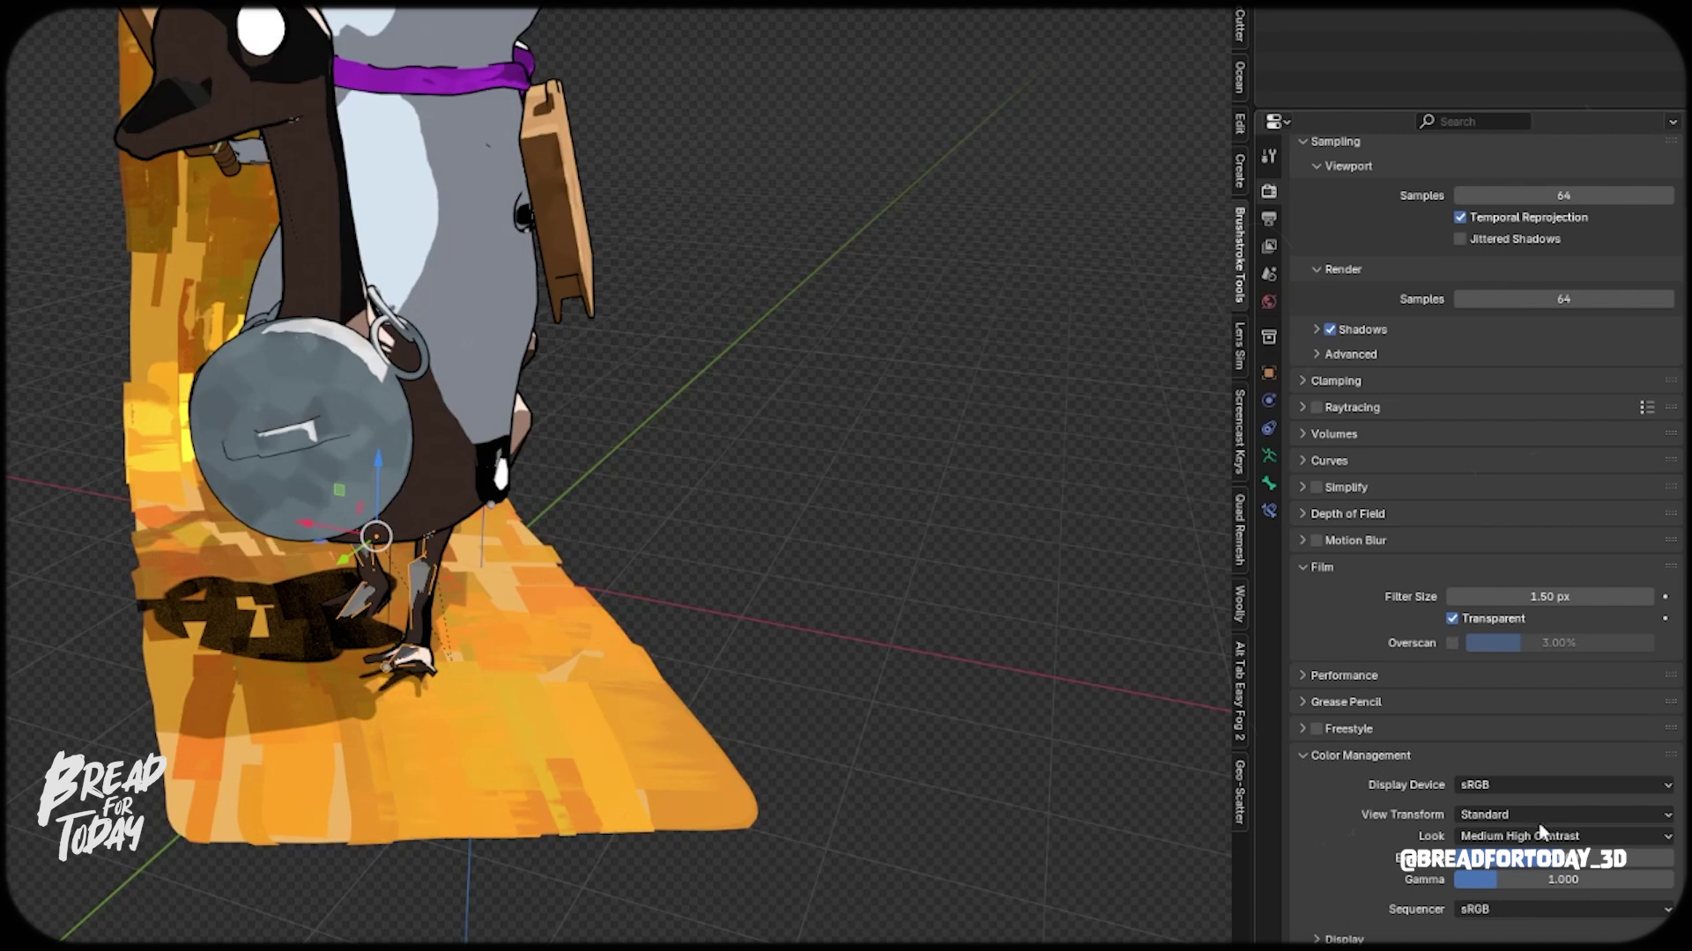
scroll(1433, 826, "down", 1)
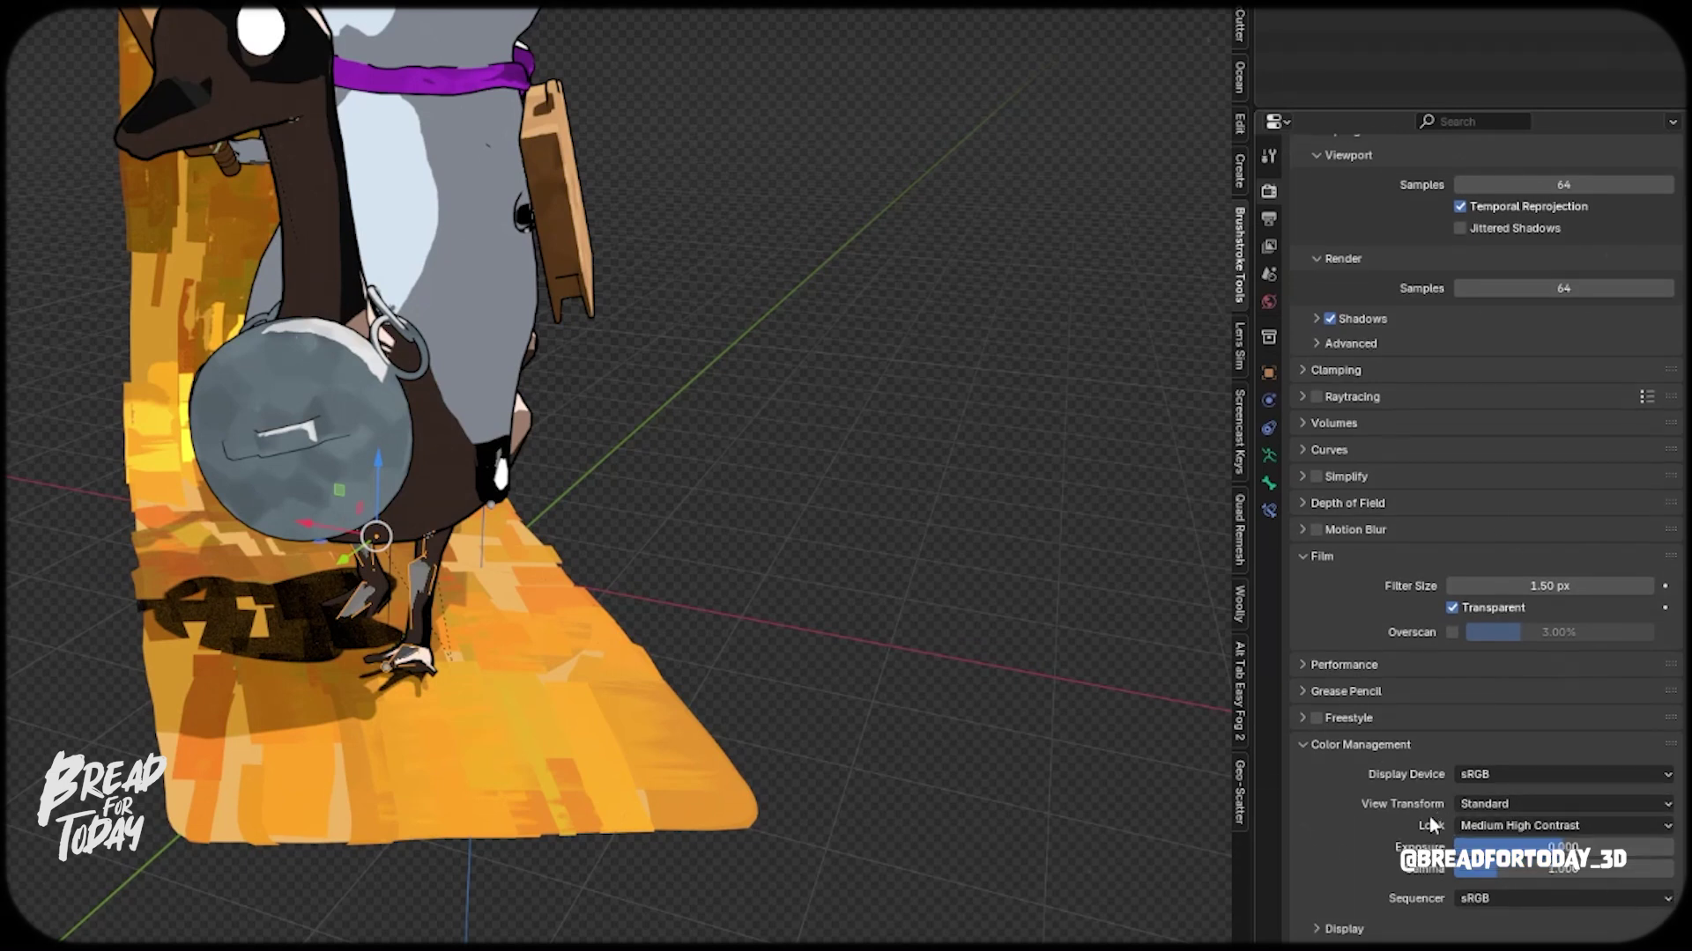
scroll(1401, 792, "up", 3)
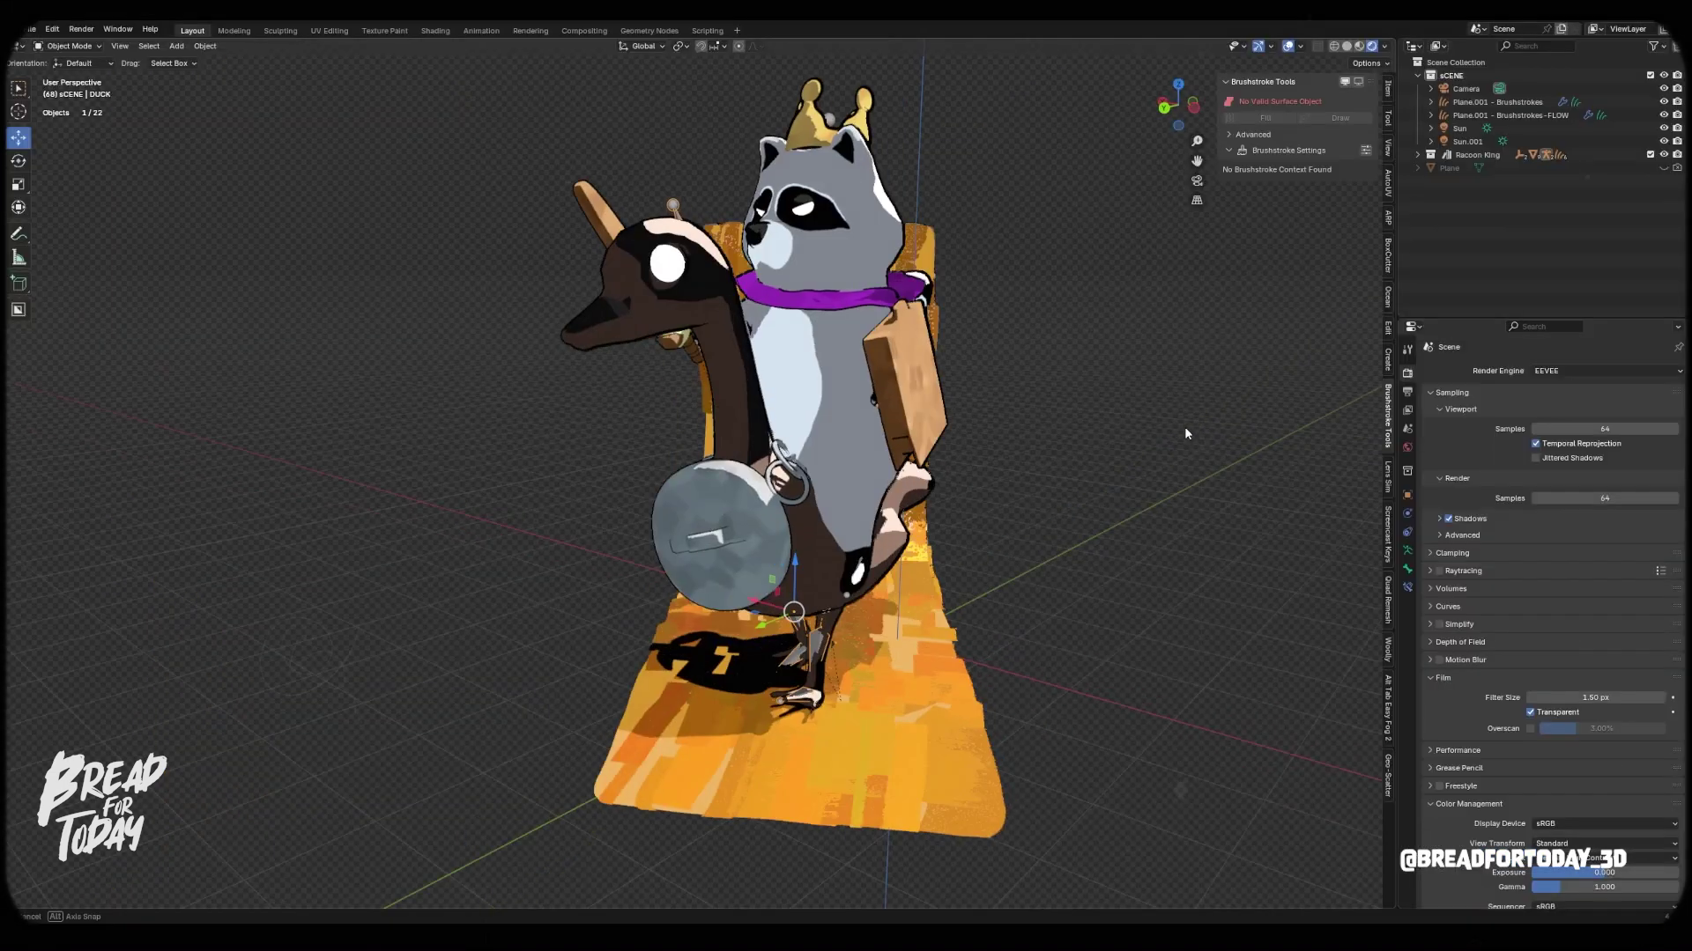
Step: Open the scene's output properties to review resolution, frame range and file format
middle_click_drag(933, 179, 794, 171)
middle_click_drag(1092, 421, 1207, 414)
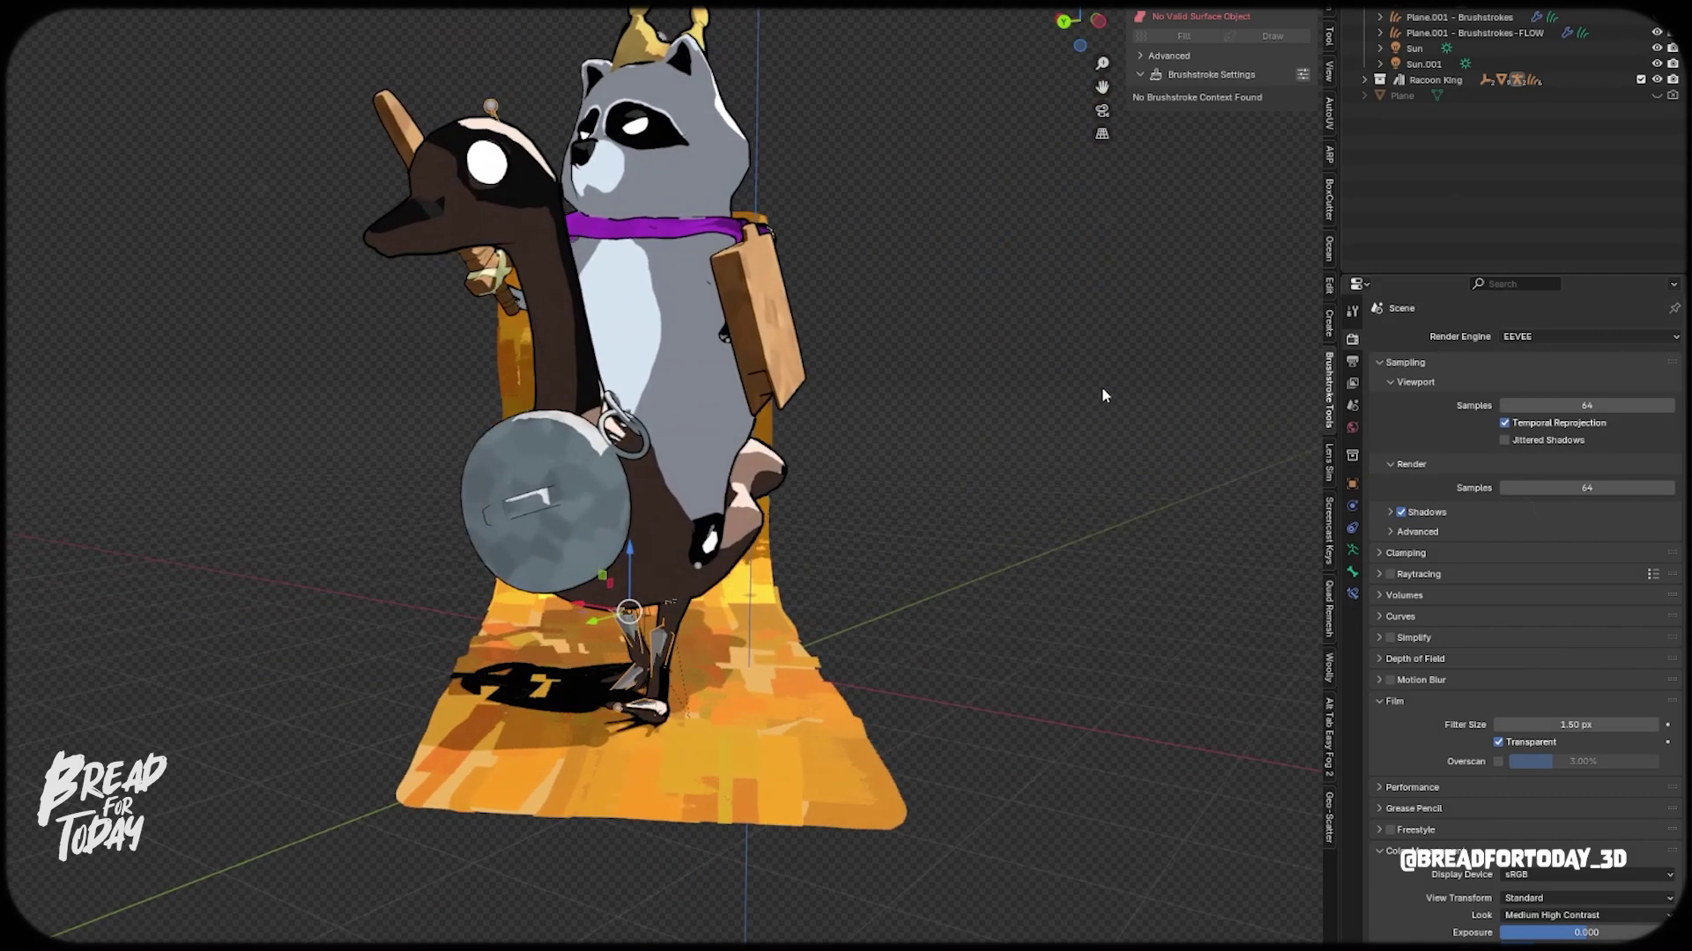
left_click(1352, 361)
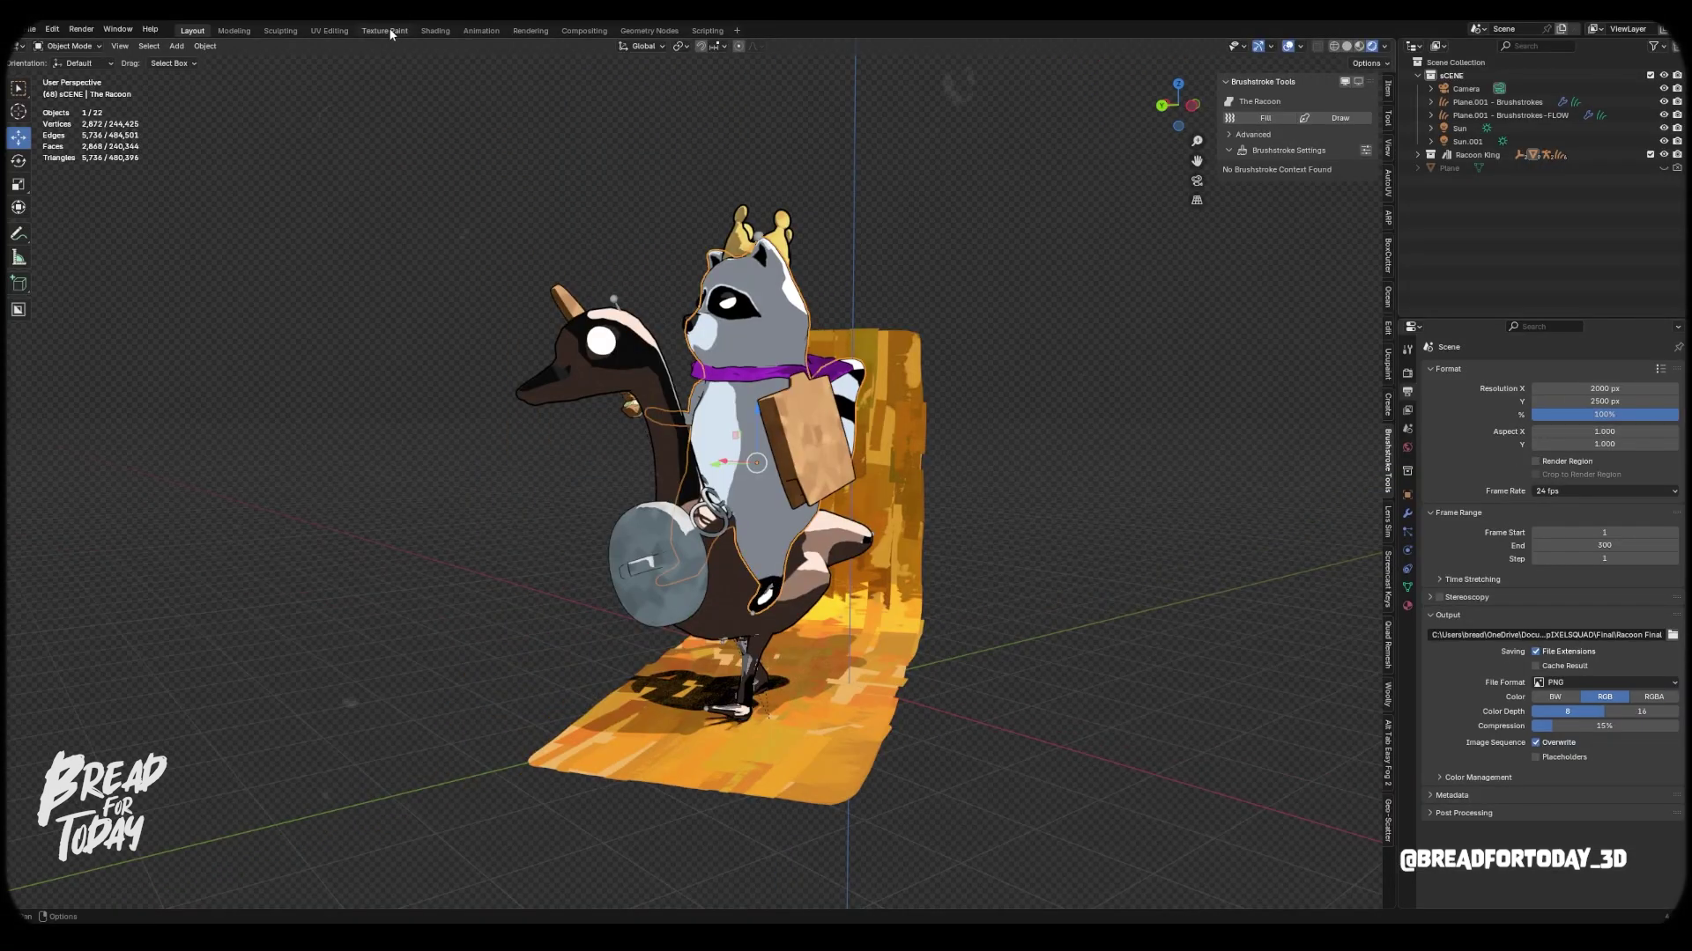
Step: Switch to the Texture Paint workspace and examine the raccoon's painted flat colours up close and from the side
left_click(385, 31)
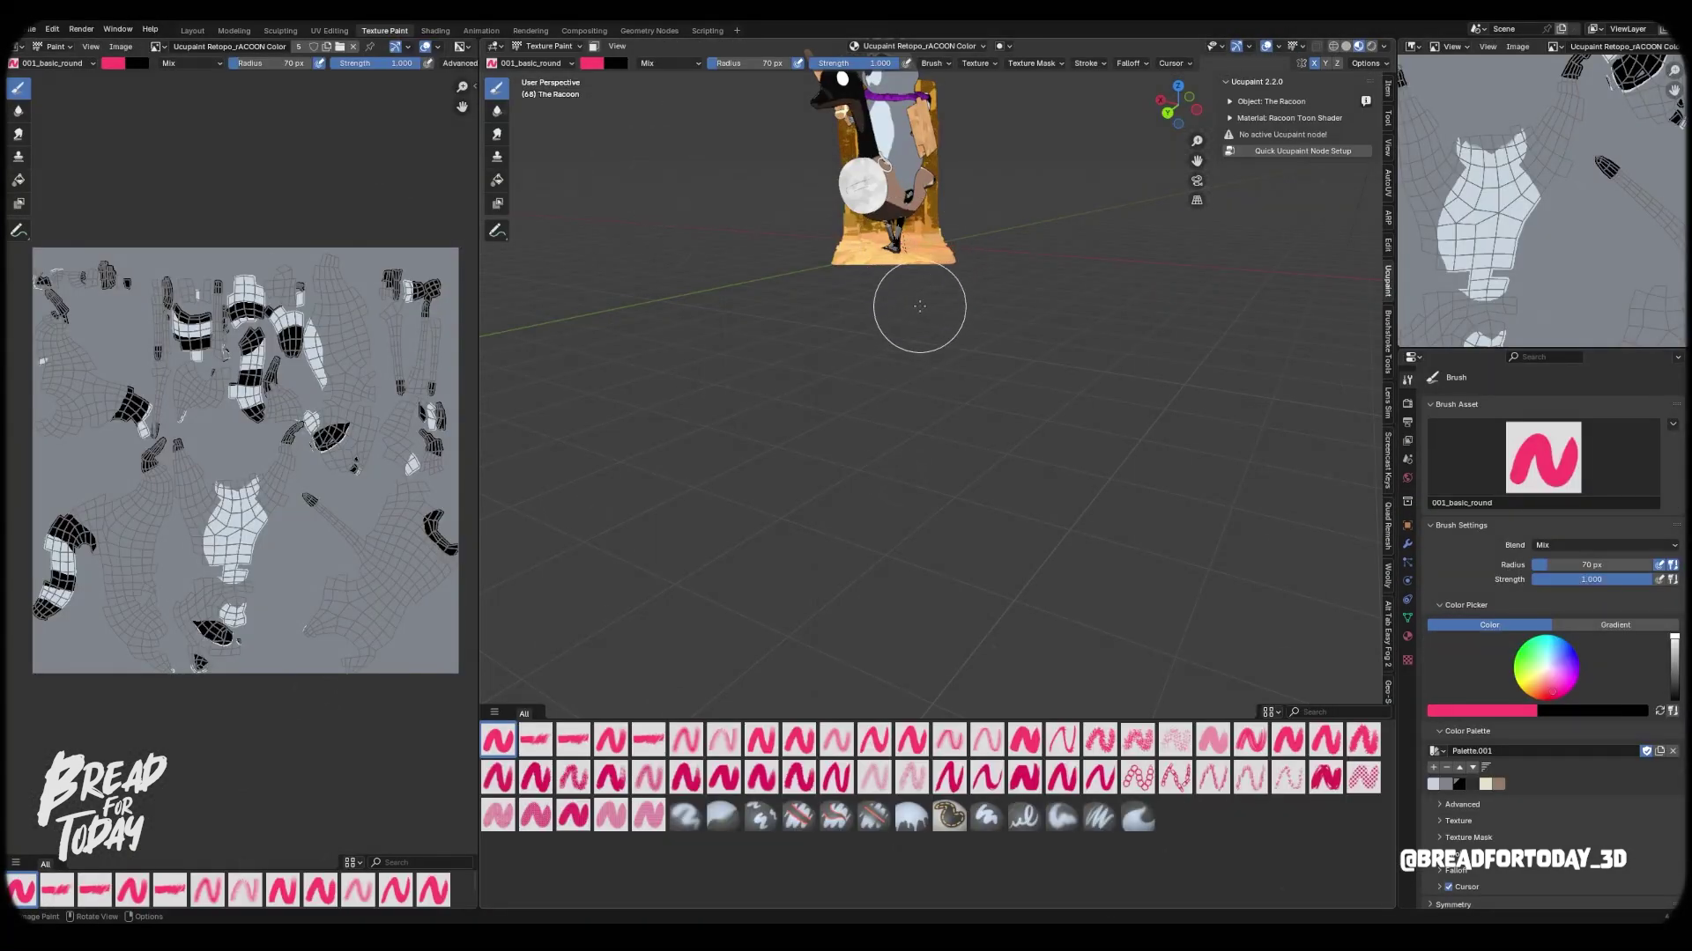
scroll(916, 312, "up", 3)
scroll(916, 312, "down", 4)
scroll(977, 198, "up", 1)
middle_click_drag(986, 189, 999, 490, "shift")
scroll(999, 403, "up", 3)
middle_click_drag(999, 491, 977, 453)
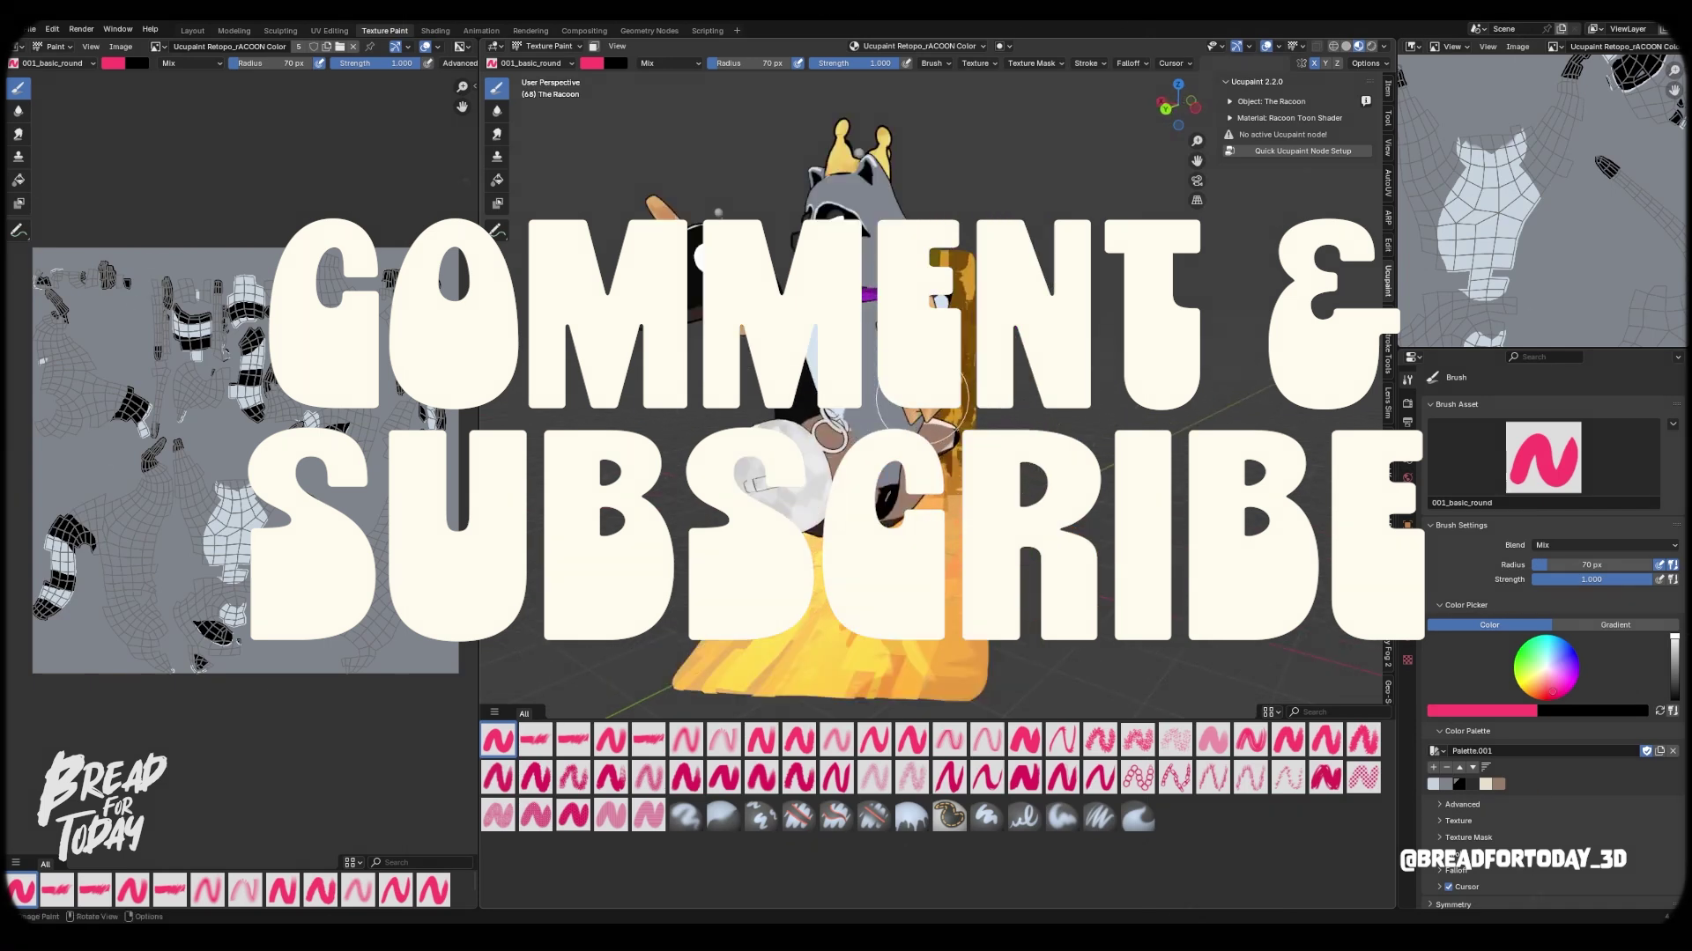
scroll(978, 454, "up", 3)
scroll(933, 451, "down", 4)
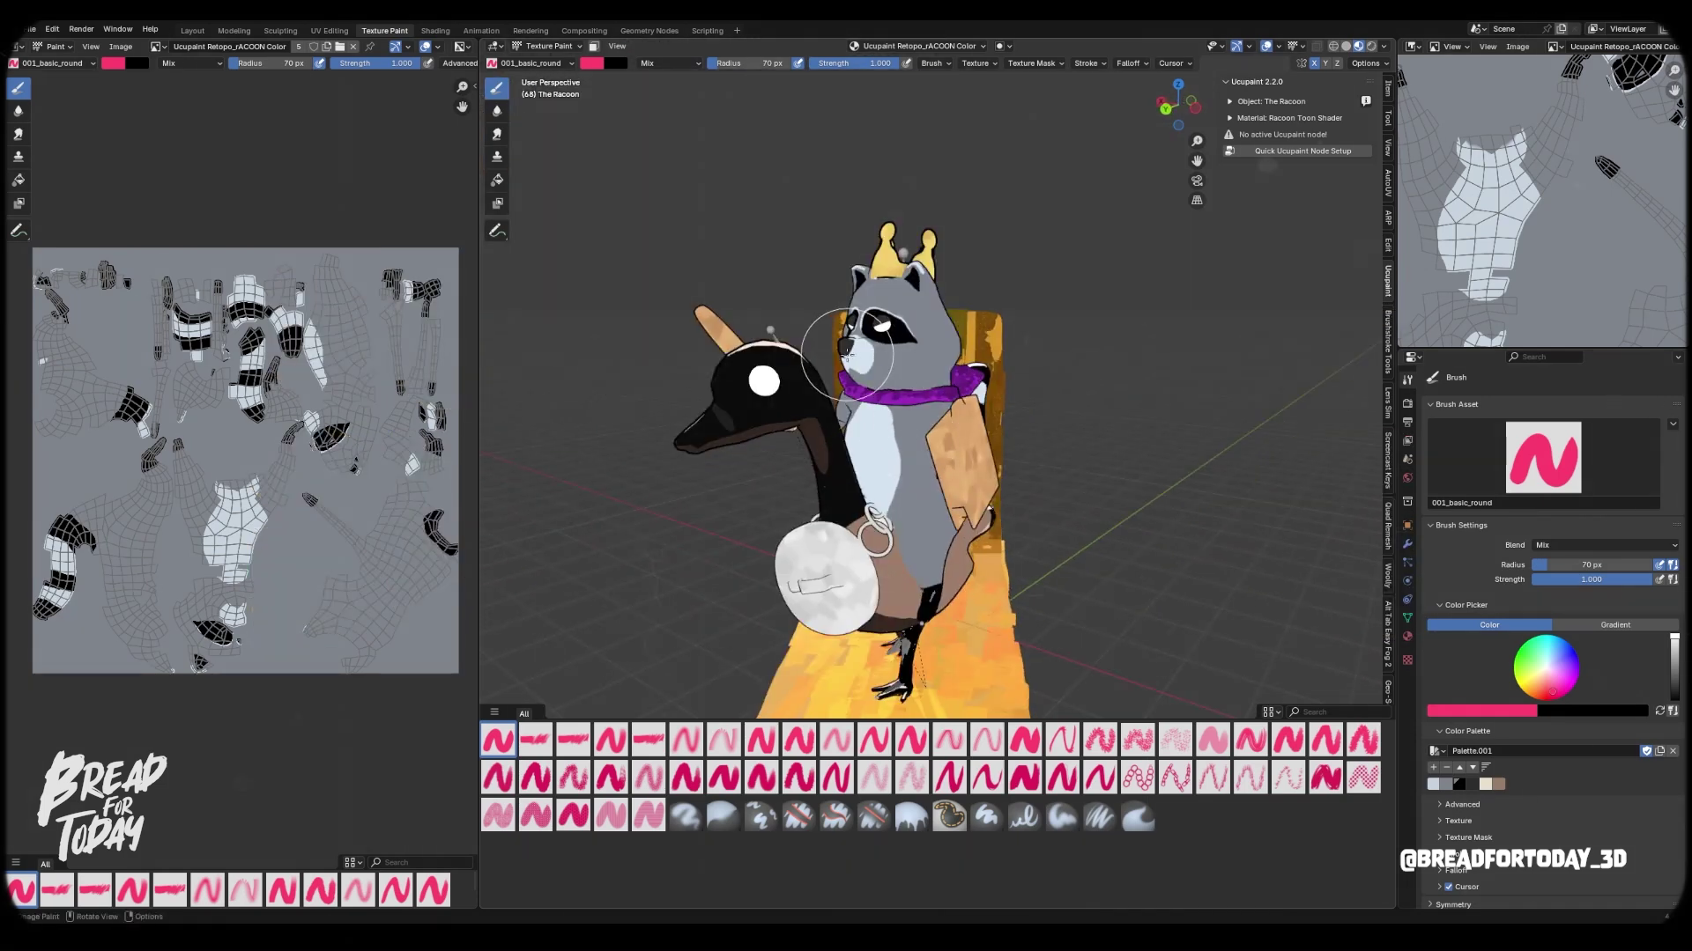
scroll(845, 352, "up", 3)
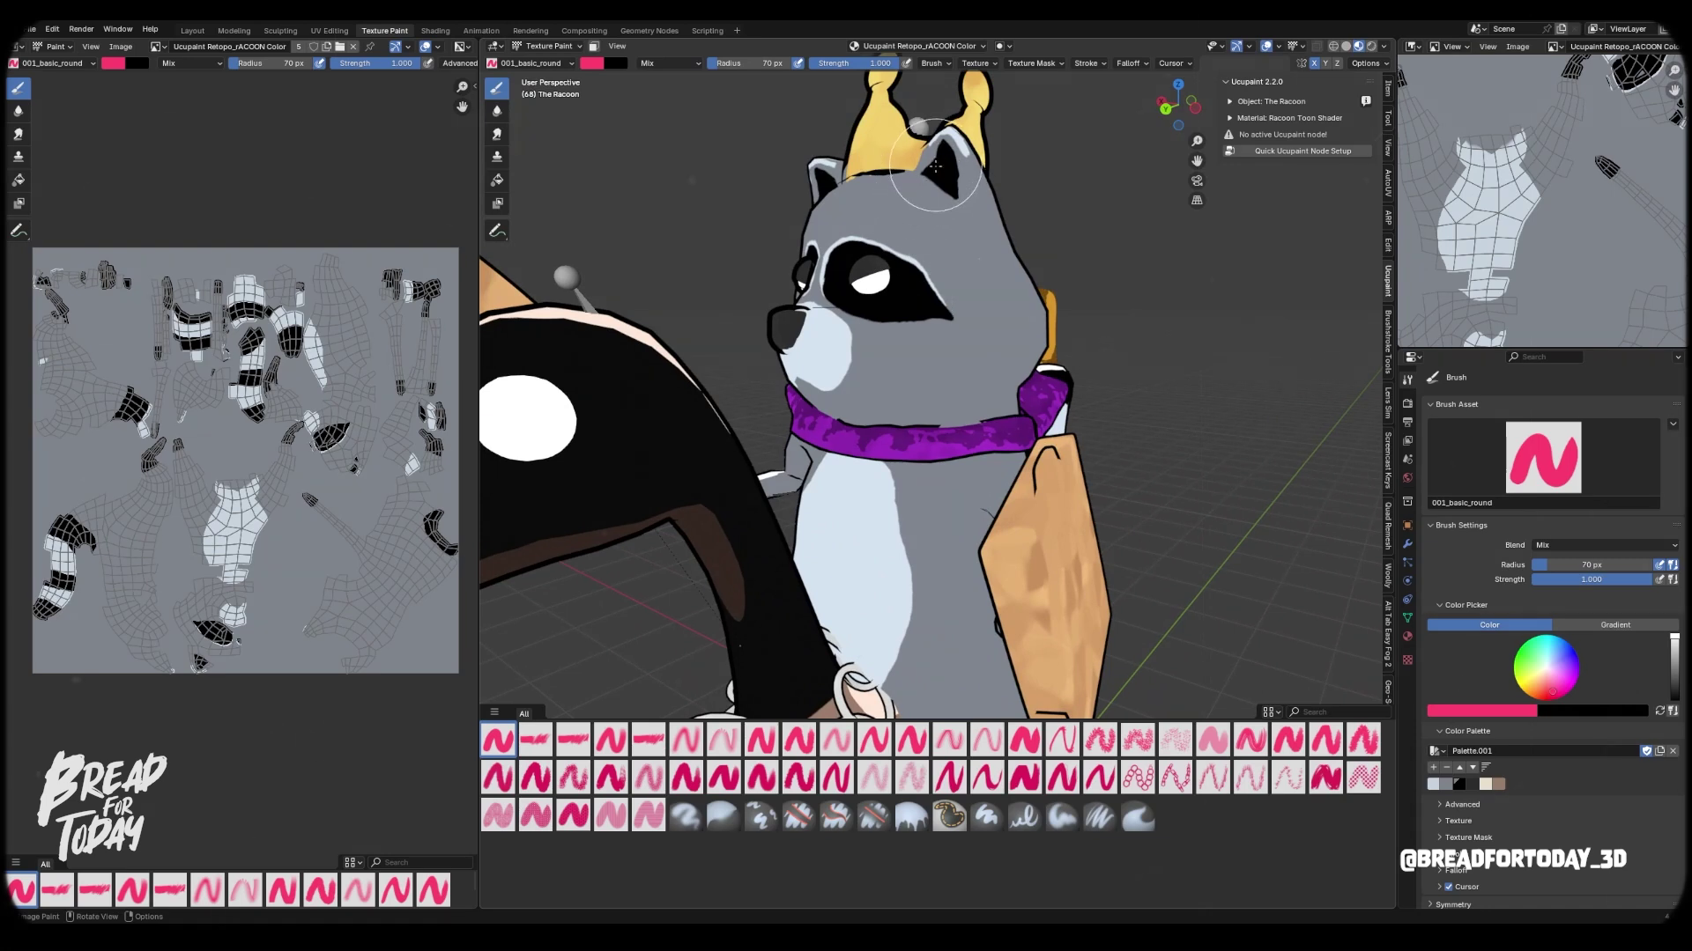
middle_click_drag(908, 563, 793, 384, "shift")
middle_click_drag(669, 339, 892, 453, "shift")
scroll(805, 391, "down", 4)
scroll(892, 453, "up", 2)
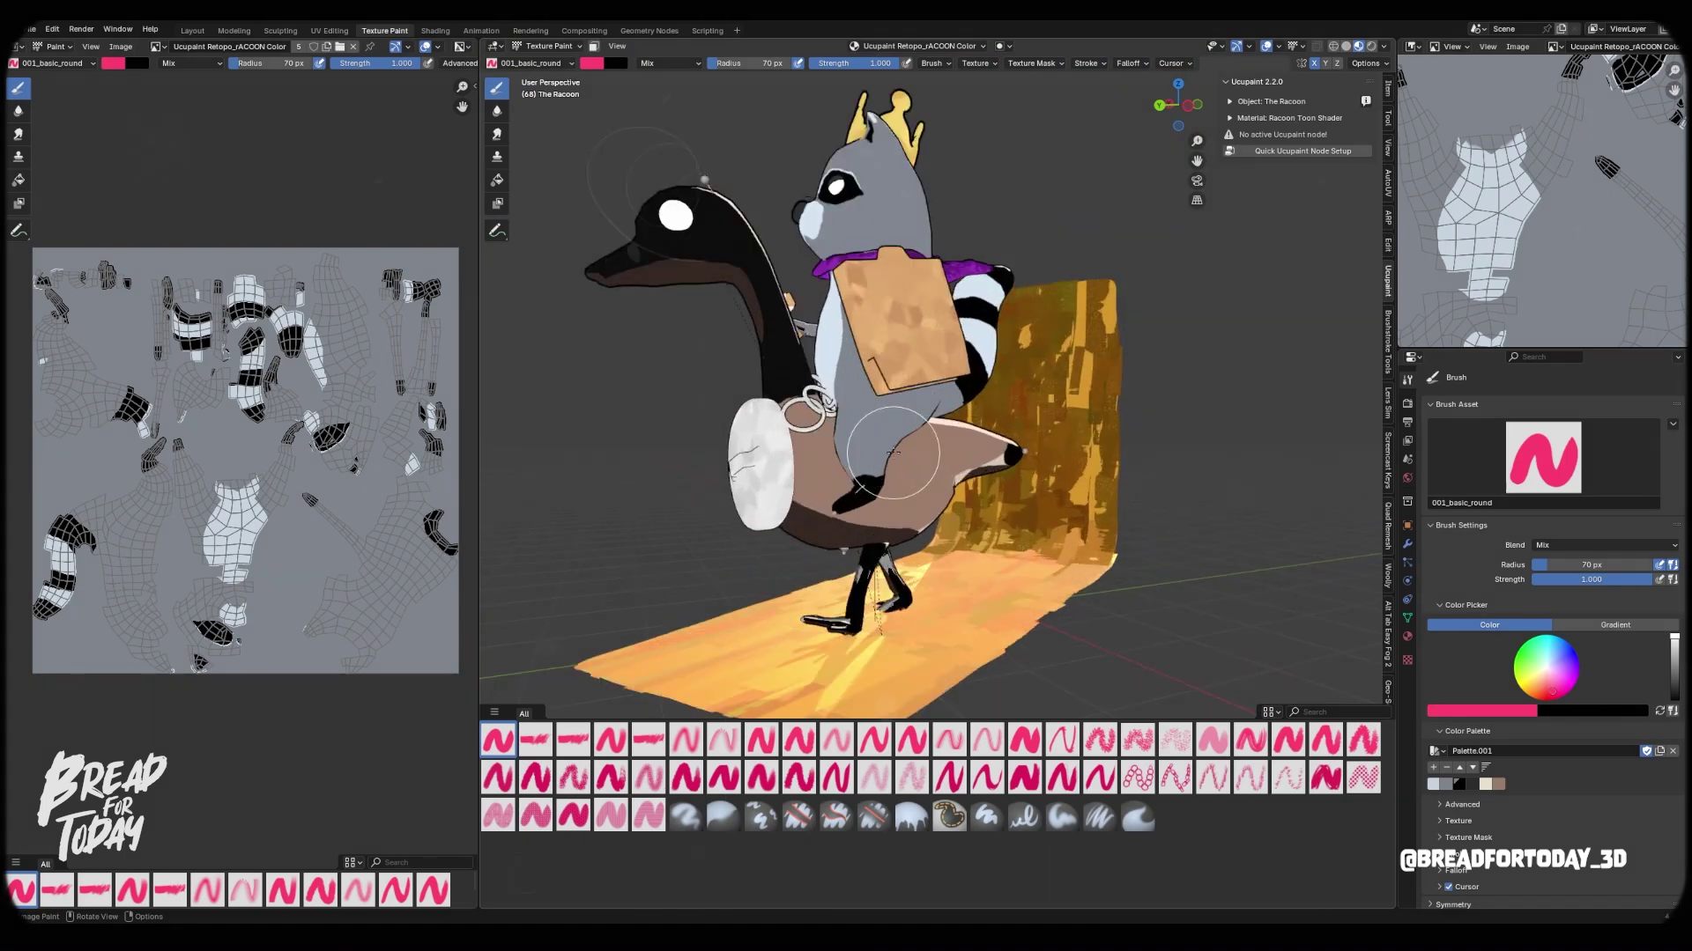
Step: Switch the 3D view to Object Mode and select the two sun lights above the character in turn
left_click(542, 46)
left_click(542, 62)
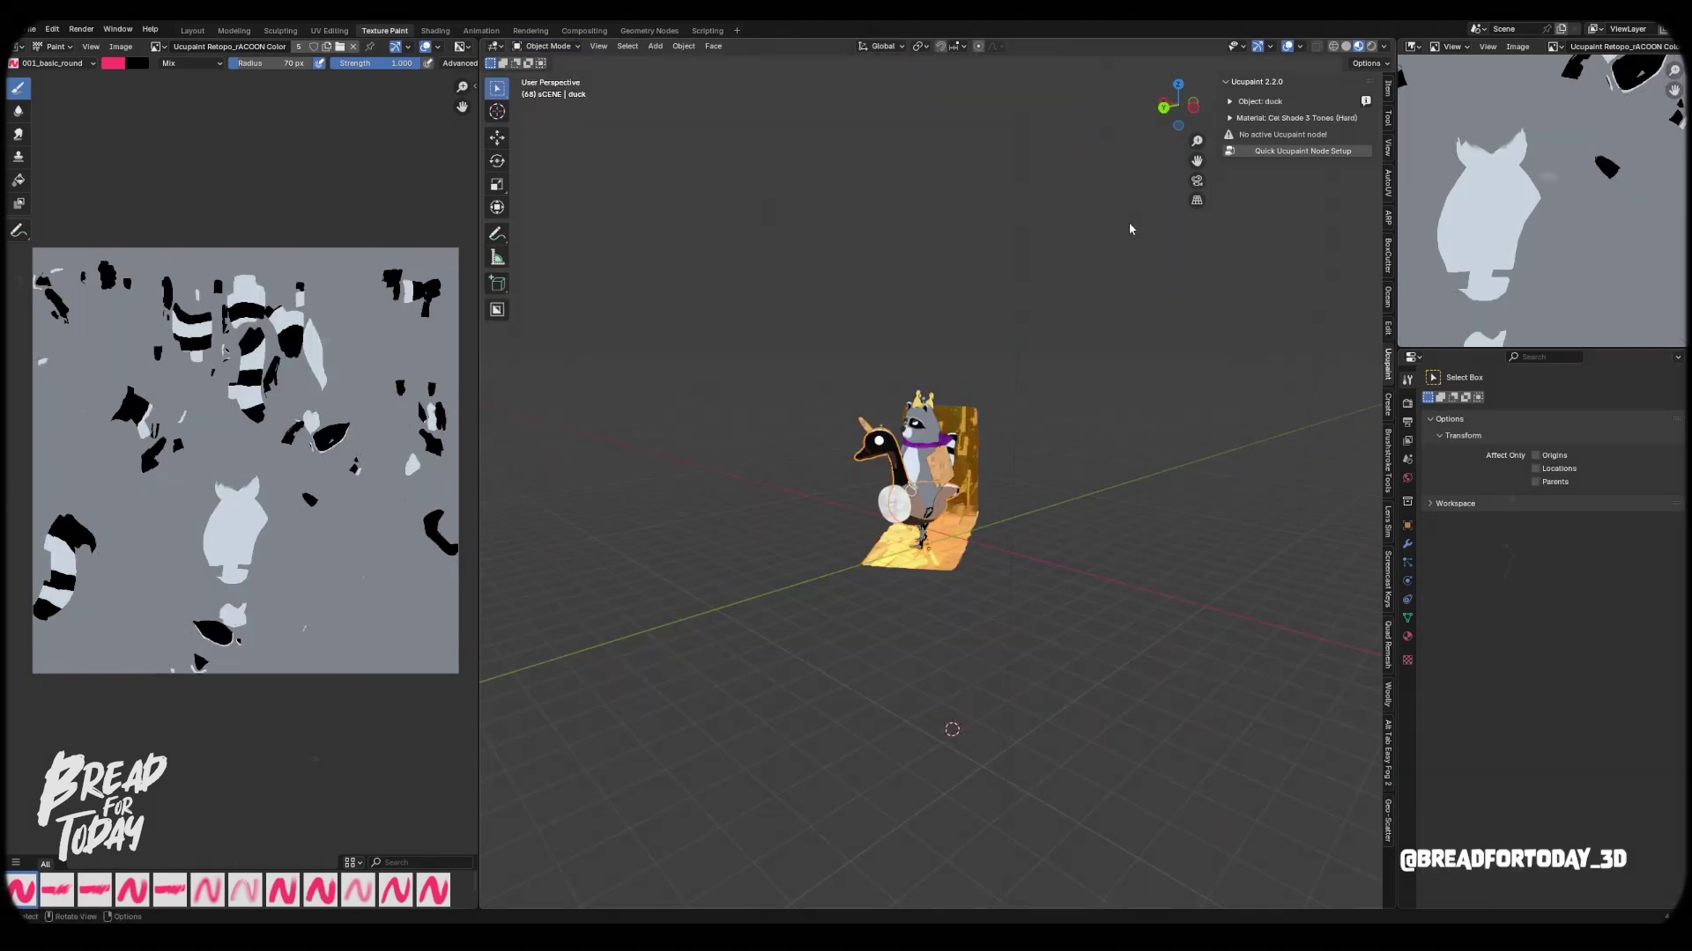
middle_click_drag(1130, 229, 1047, 515)
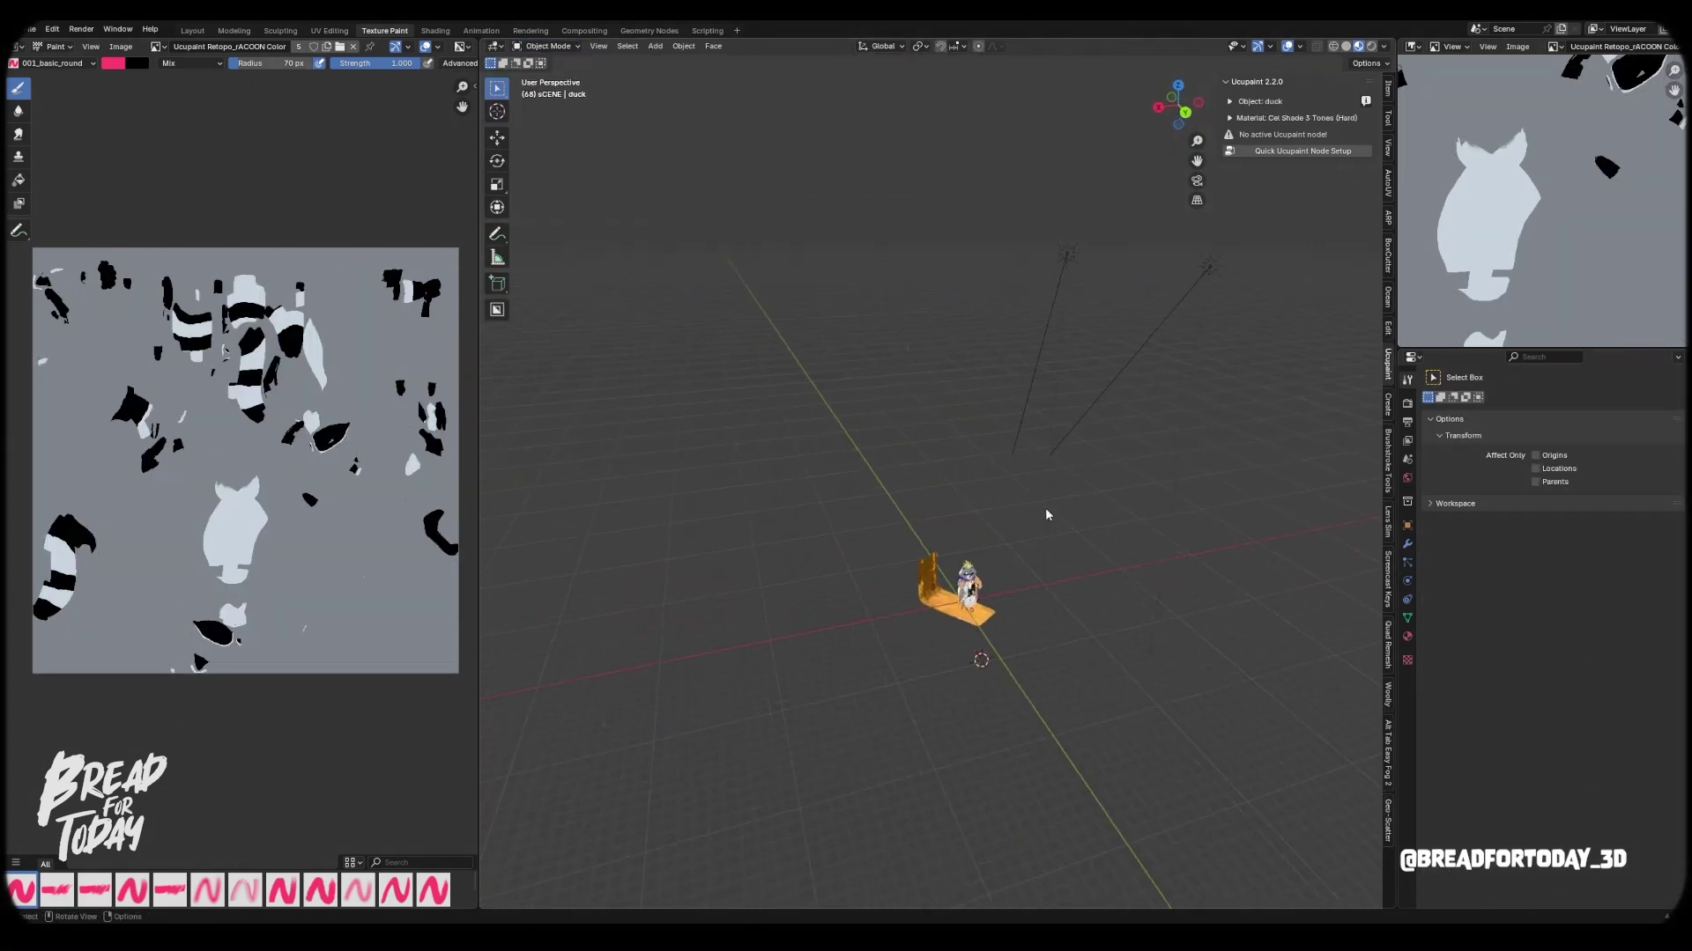
left_click(1191, 298)
left_click(1069, 263)
middle_click_drag(995, 650, 767, 562, "shift")
scroll(909, 615, "up", 1)
left_click(863, 568)
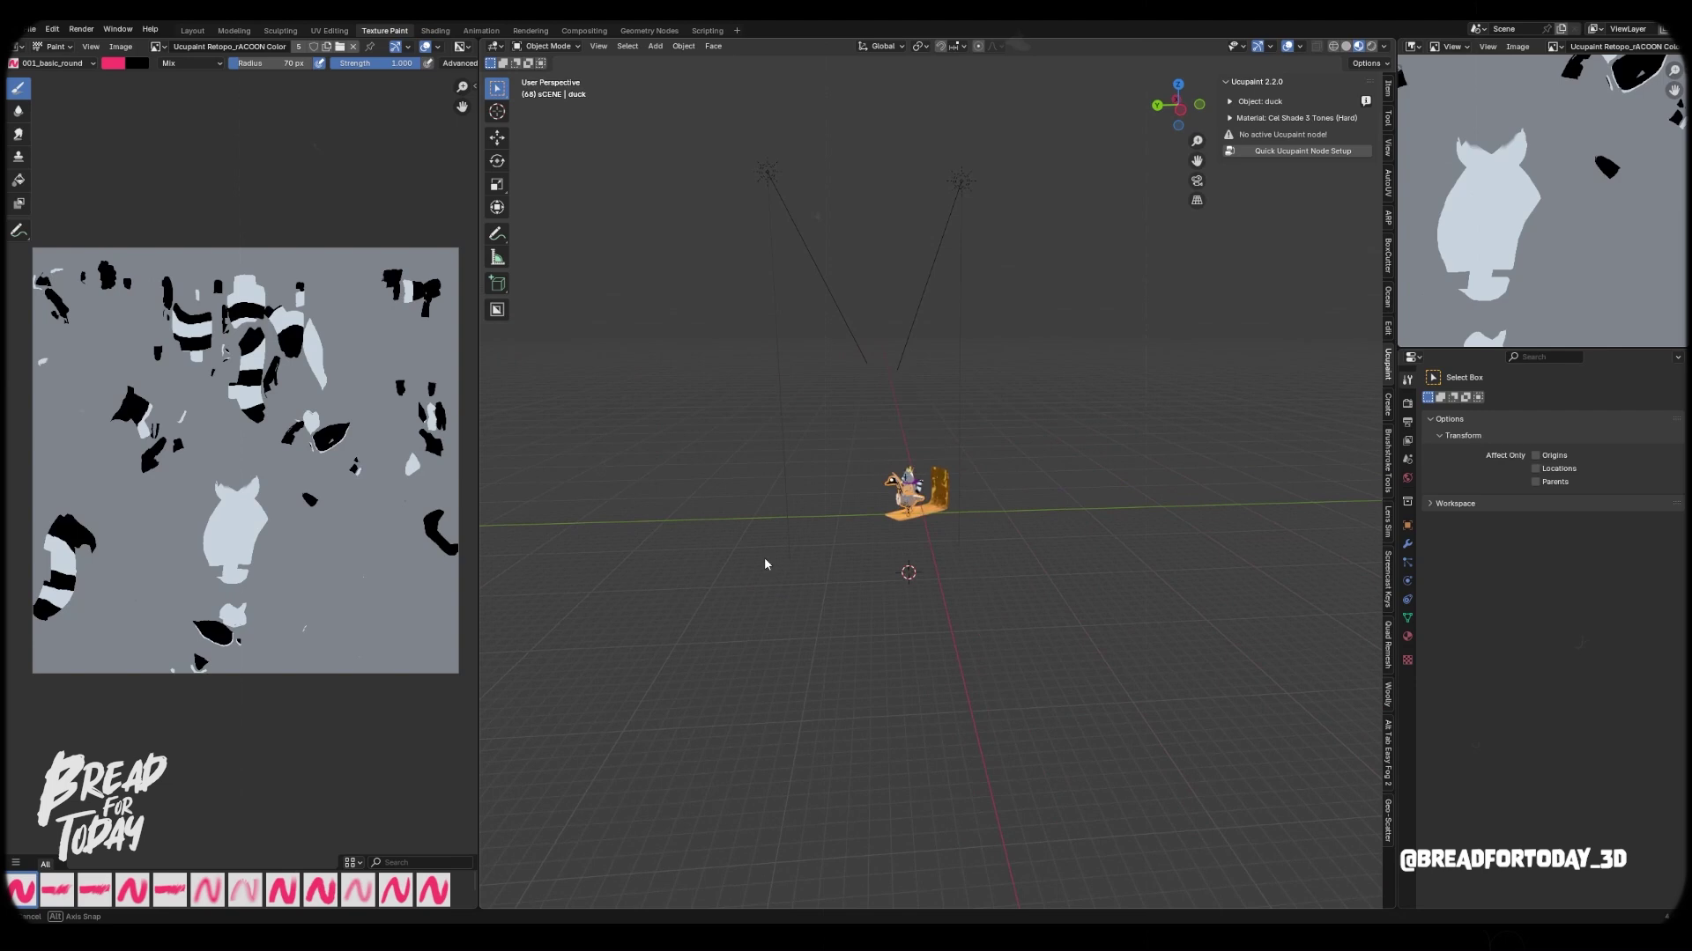
left_click(777, 165)
left_click(963, 183)
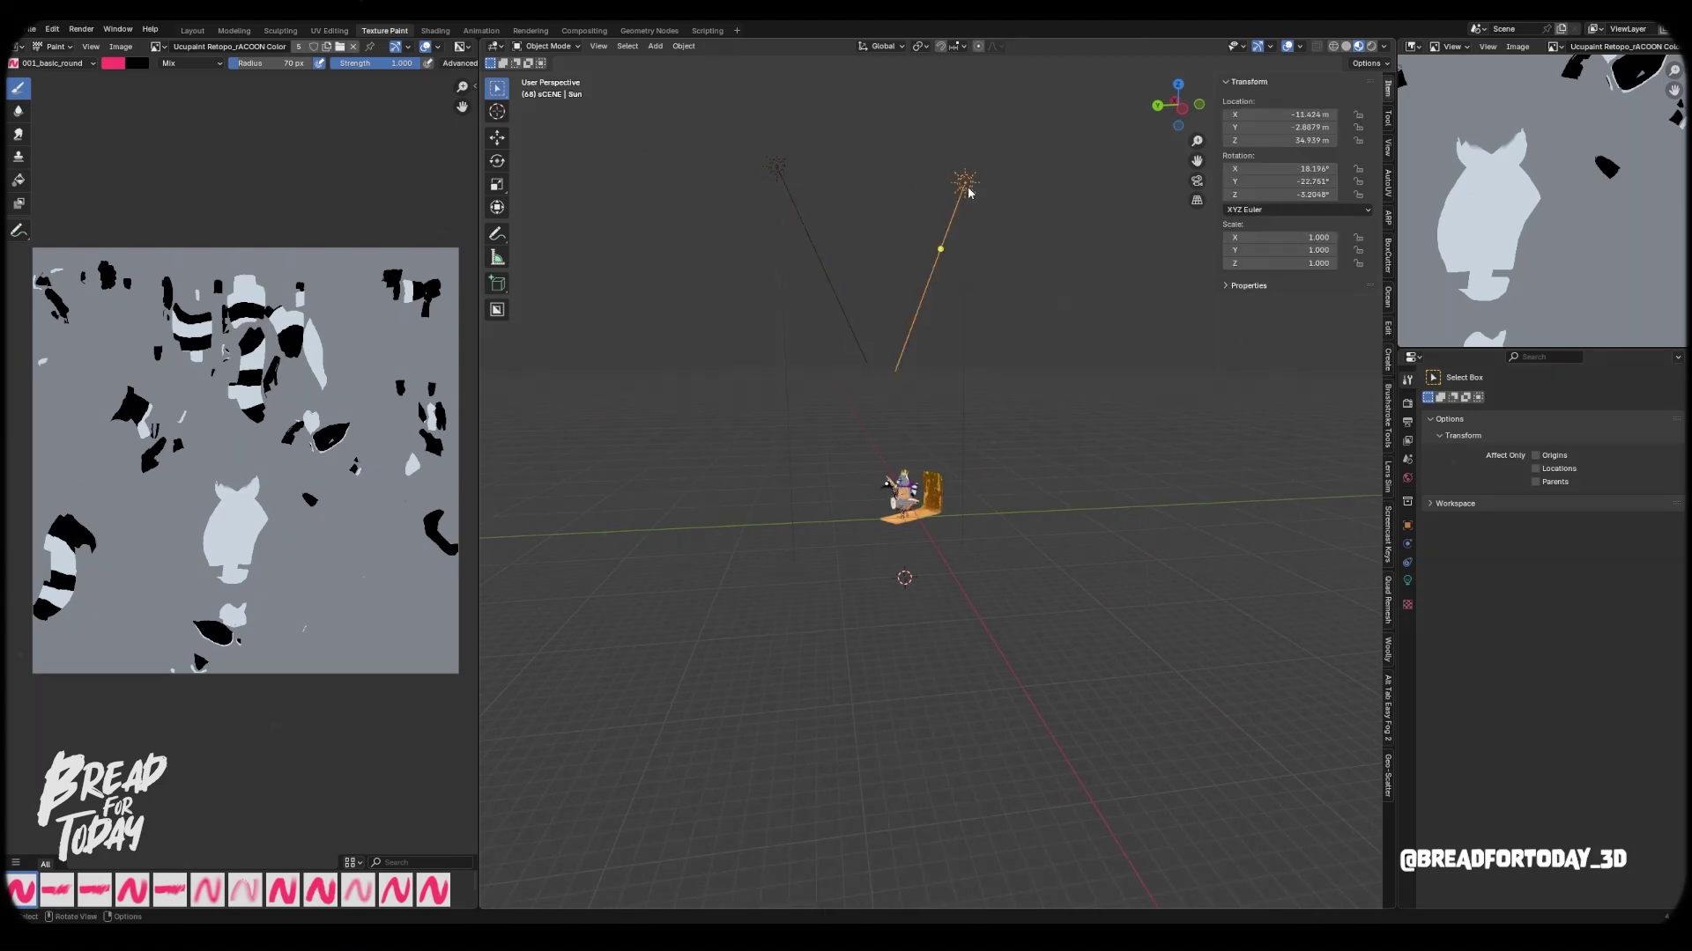
Step: Switch to the Shading workspace and select the raccoon to show its Racoon Toon Shader nodes
scroll(935, 484, "up", 6)
scroll(918, 506, "up", 4)
mouse_move(998, 469)
middle_mouse_down("shift")
mouse_move(918, 506)
mouse_move(1005, 451)
middle_mouse_up("shift")
key("ctrl+Page_Down")
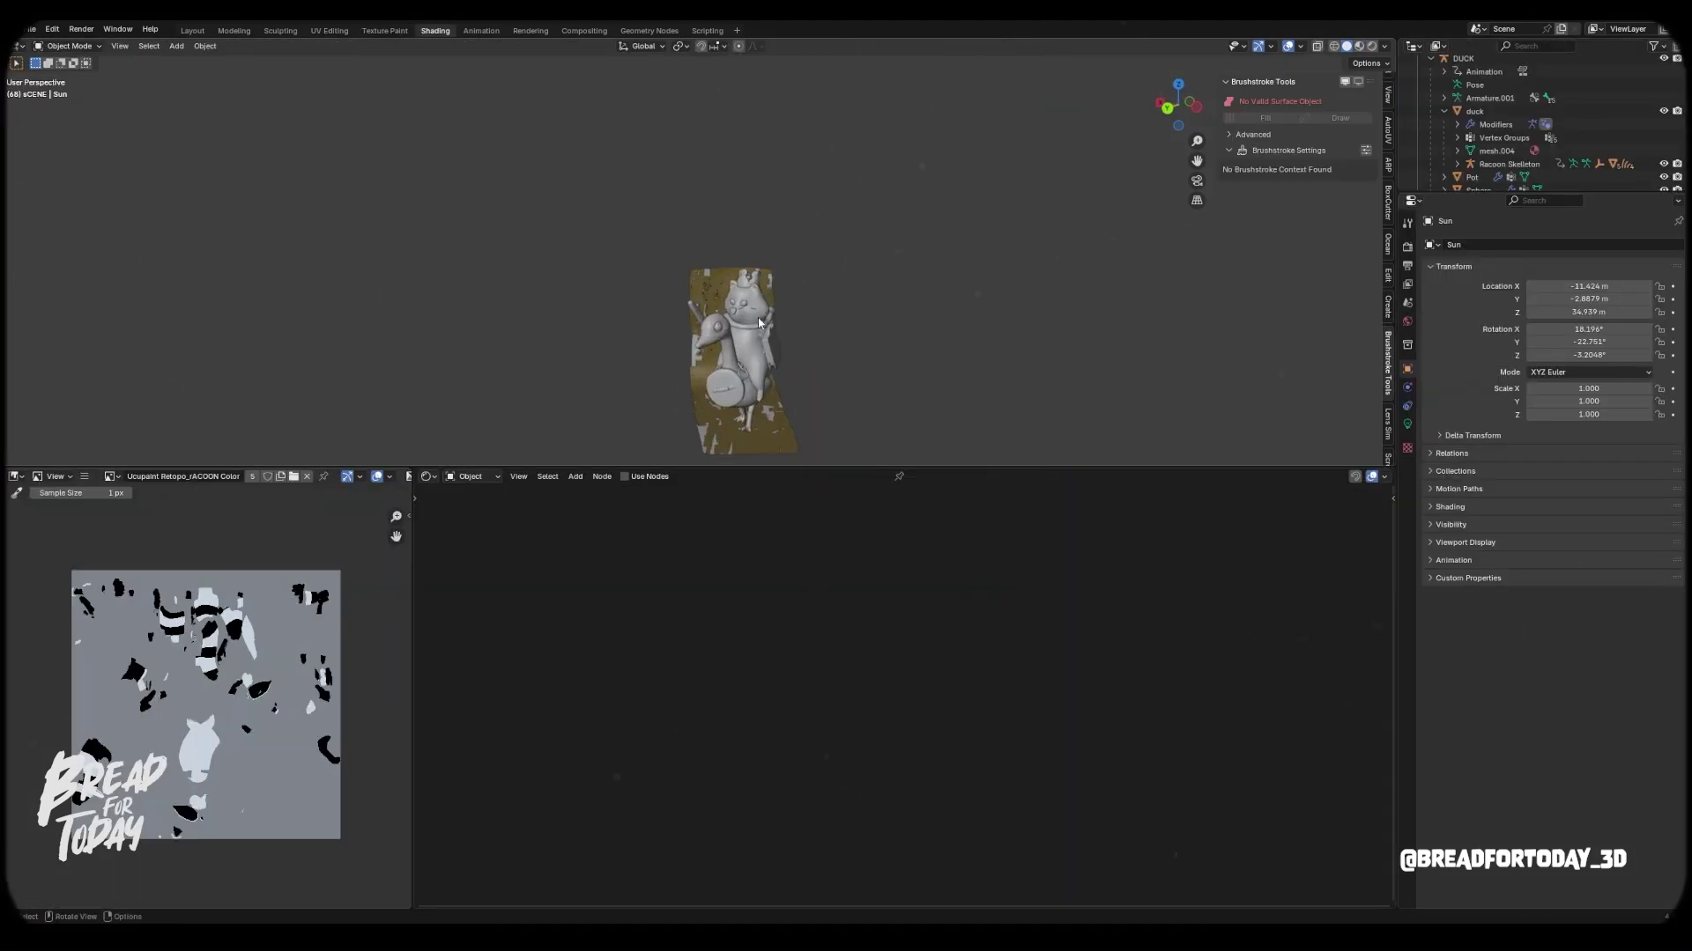
left_click(751, 321)
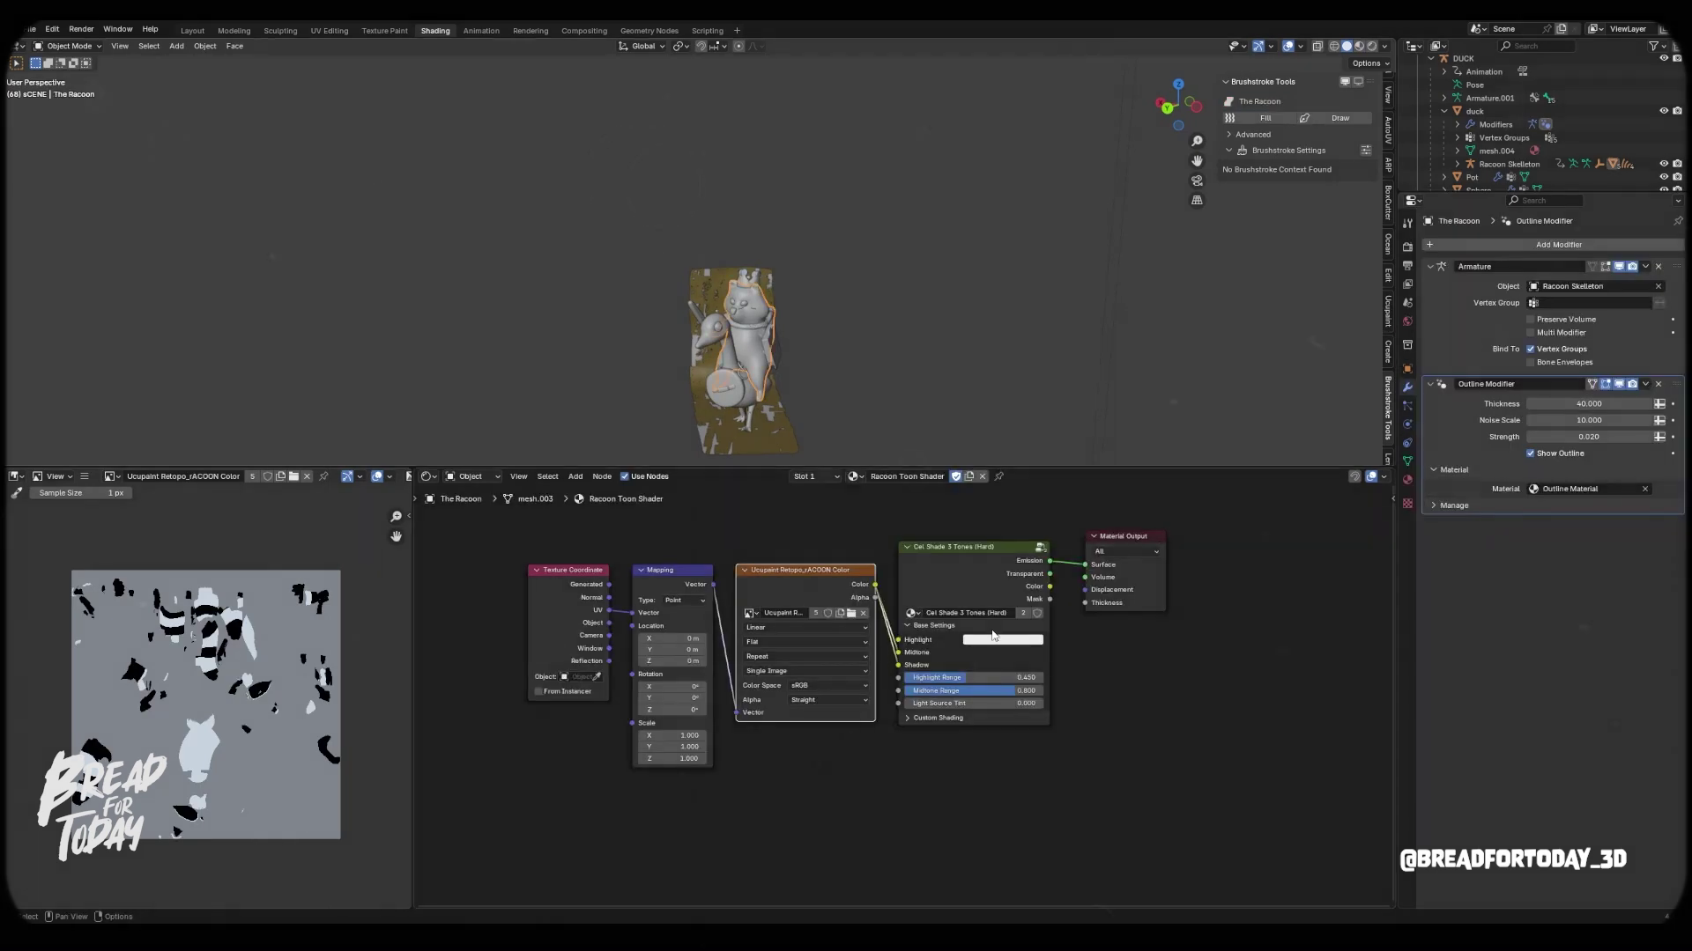
Step: Move the Texture Coordinate, Mapping and image texture nodes together farther away from the Cel Shade 3 Tones node
scroll(879, 581, "up", 1)
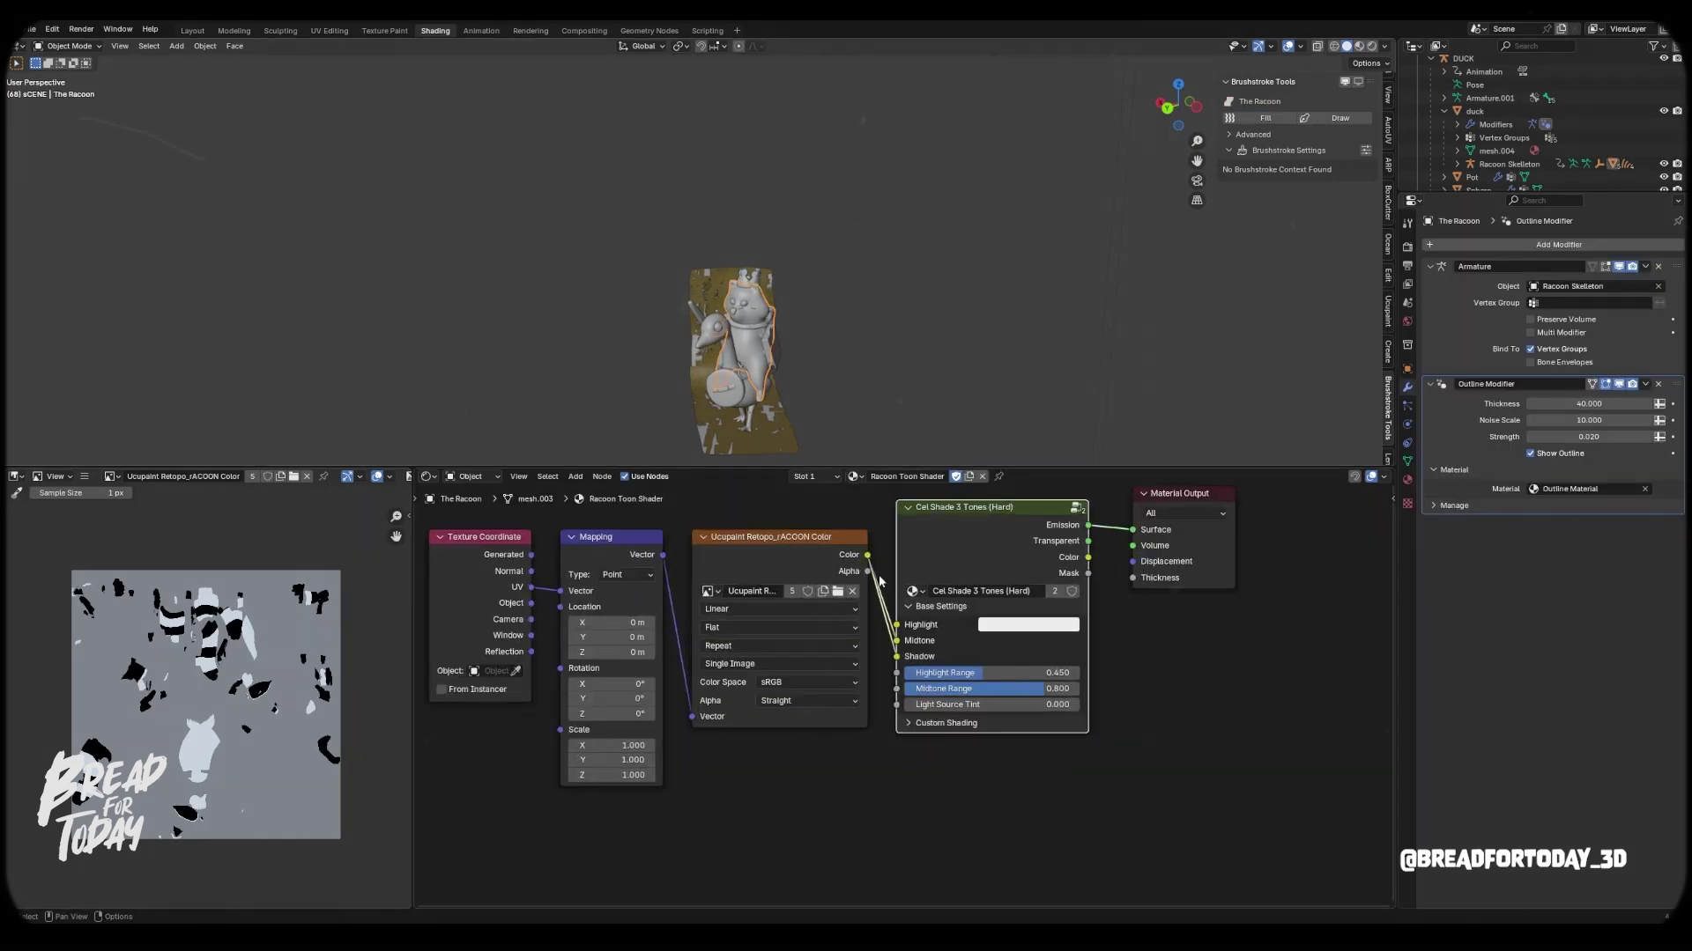
middle_click_drag(789, 577, 841, 619)
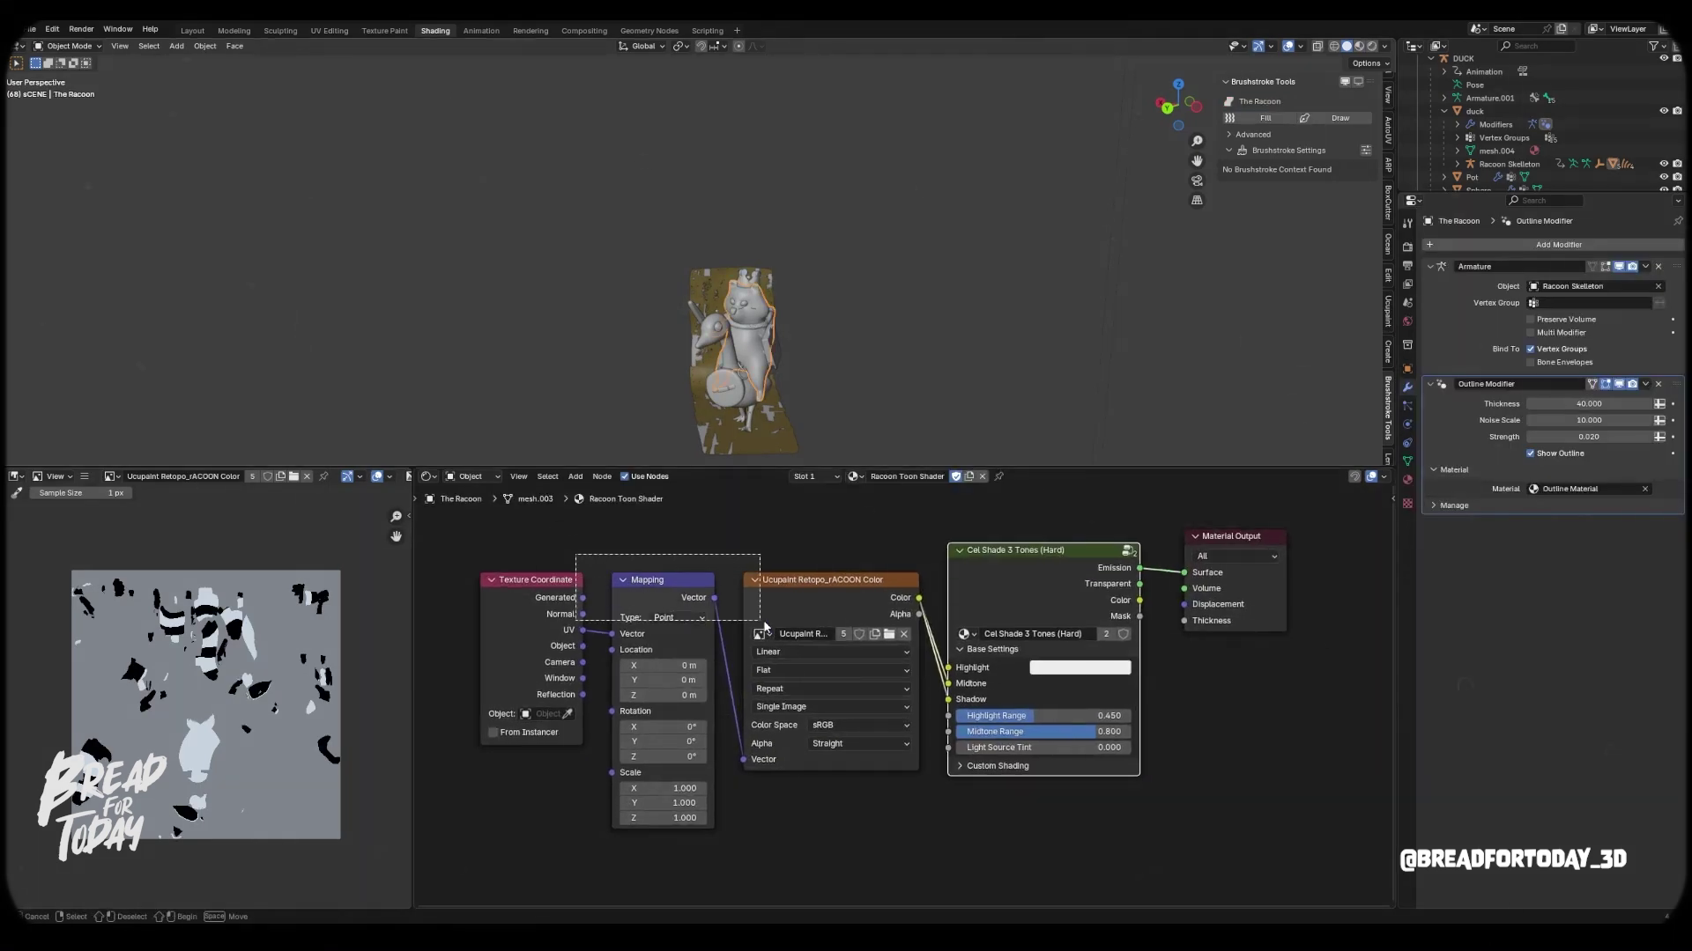
left_click_drag(828, 590, 732, 636)
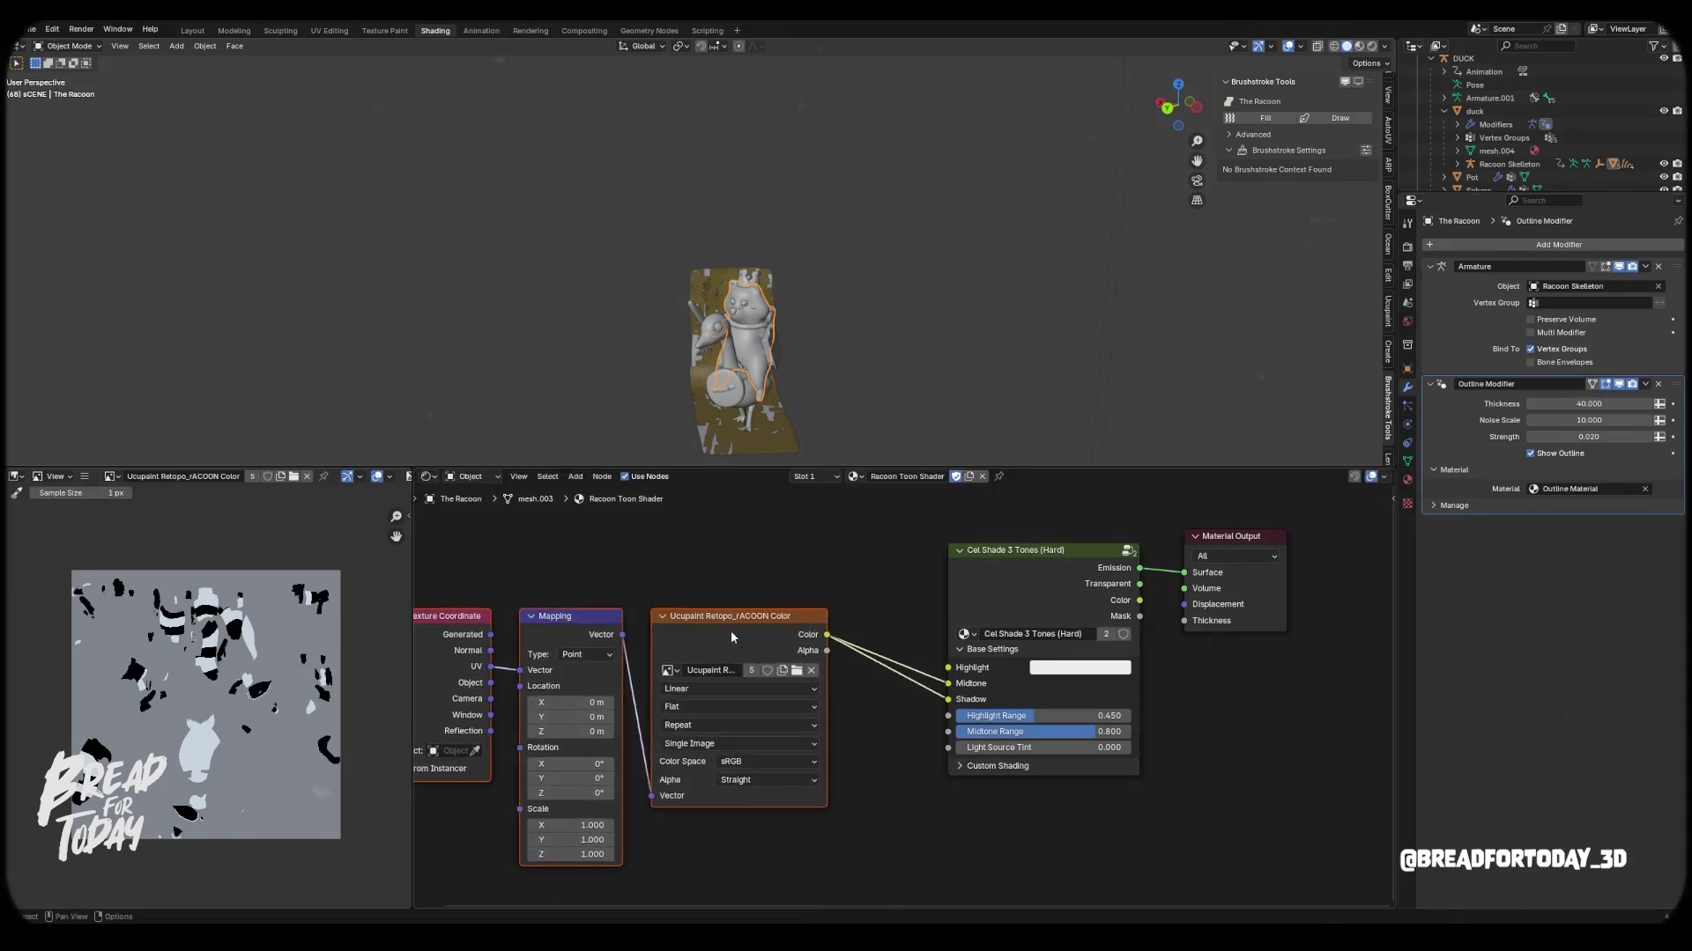
middle_click_drag(1082, 629, 1132, 619)
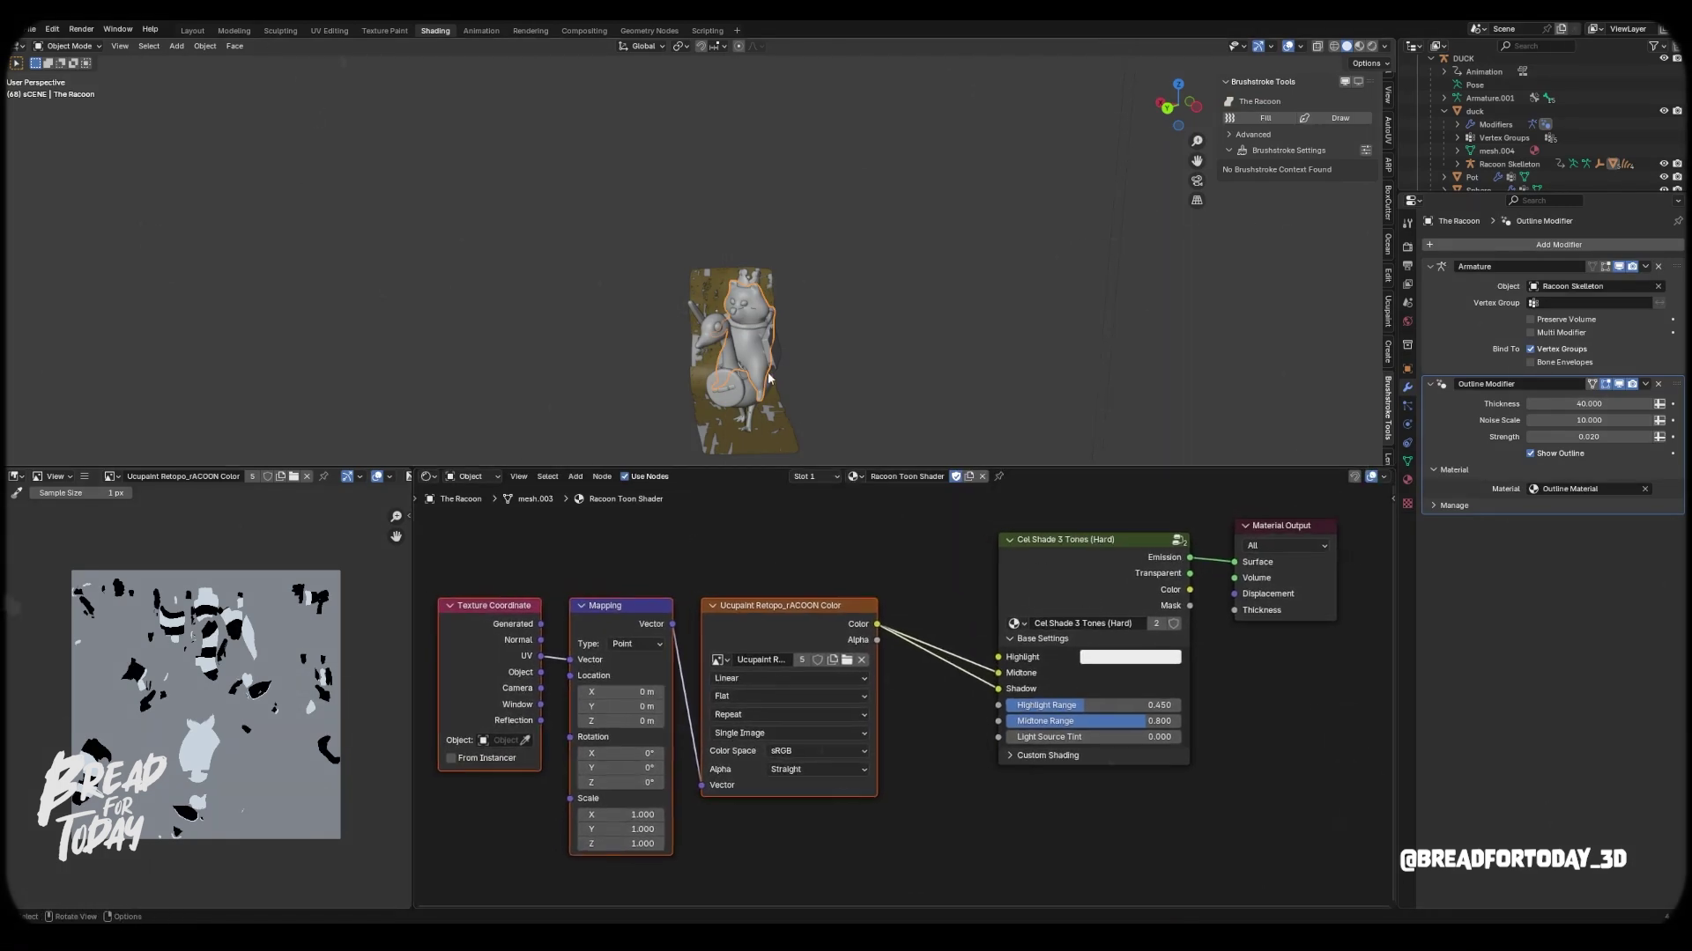
Step: Show the 3D view in Rendered shading and set its viewport compositor to Disabled
scroll(804, 370, "up", 2)
middle_click_drag(802, 371, 763, 213, "shift")
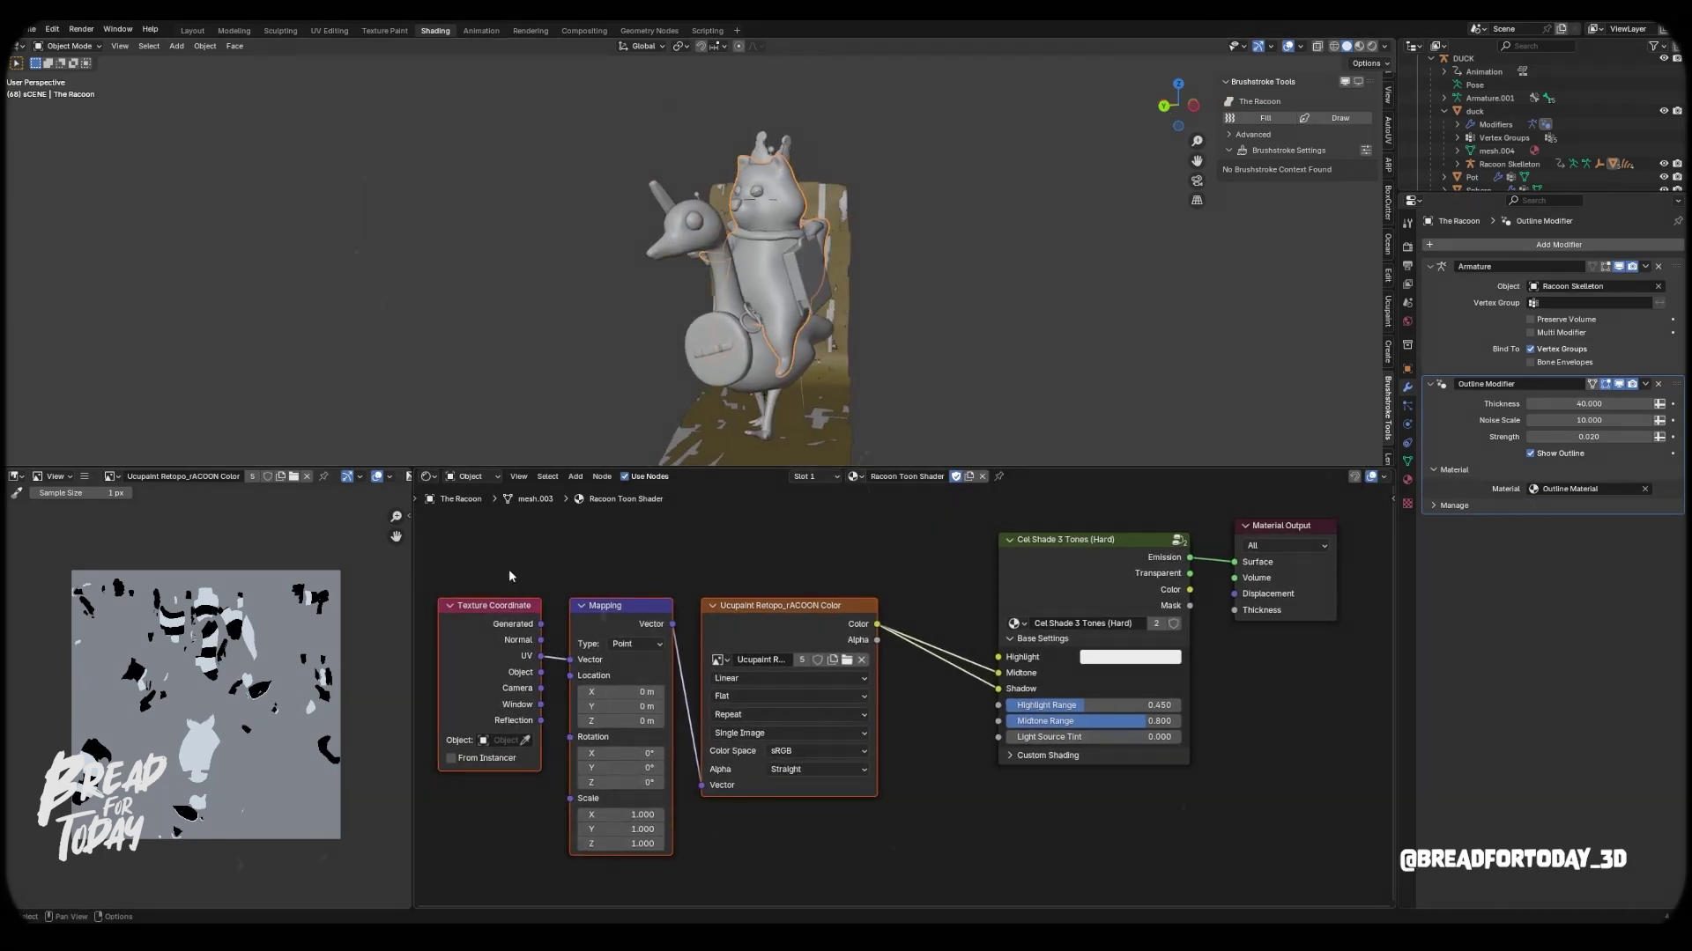
left_click(1371, 46)
middle_click_drag(1022, 224, 1006, 216)
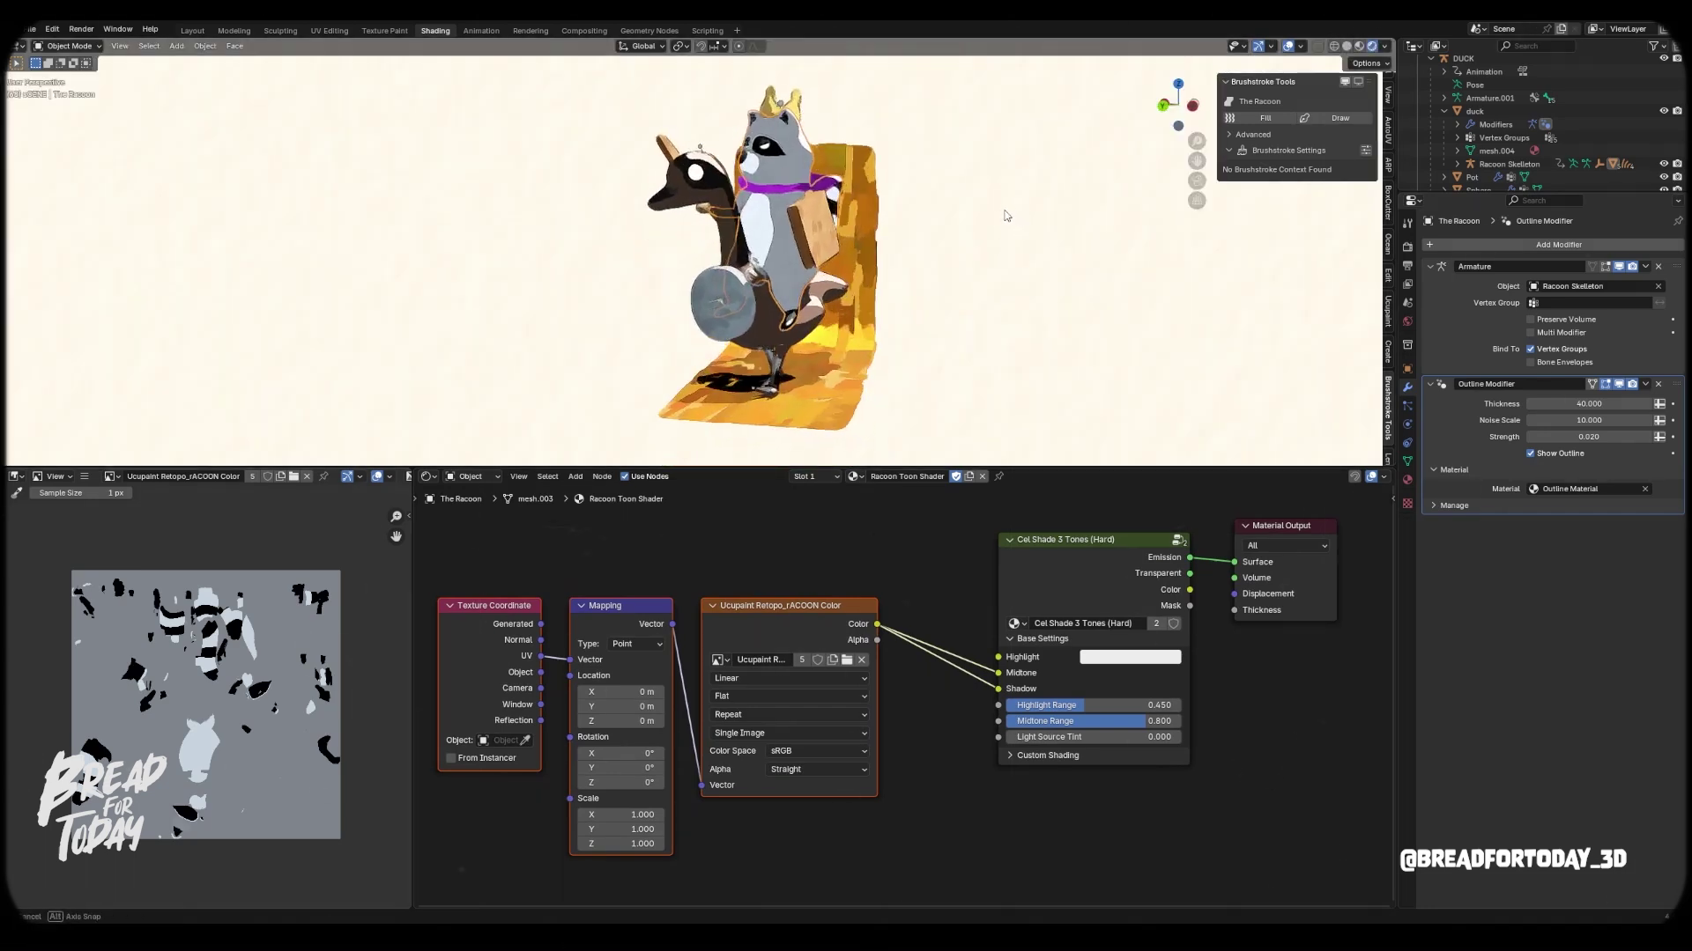
left_click(1385, 46)
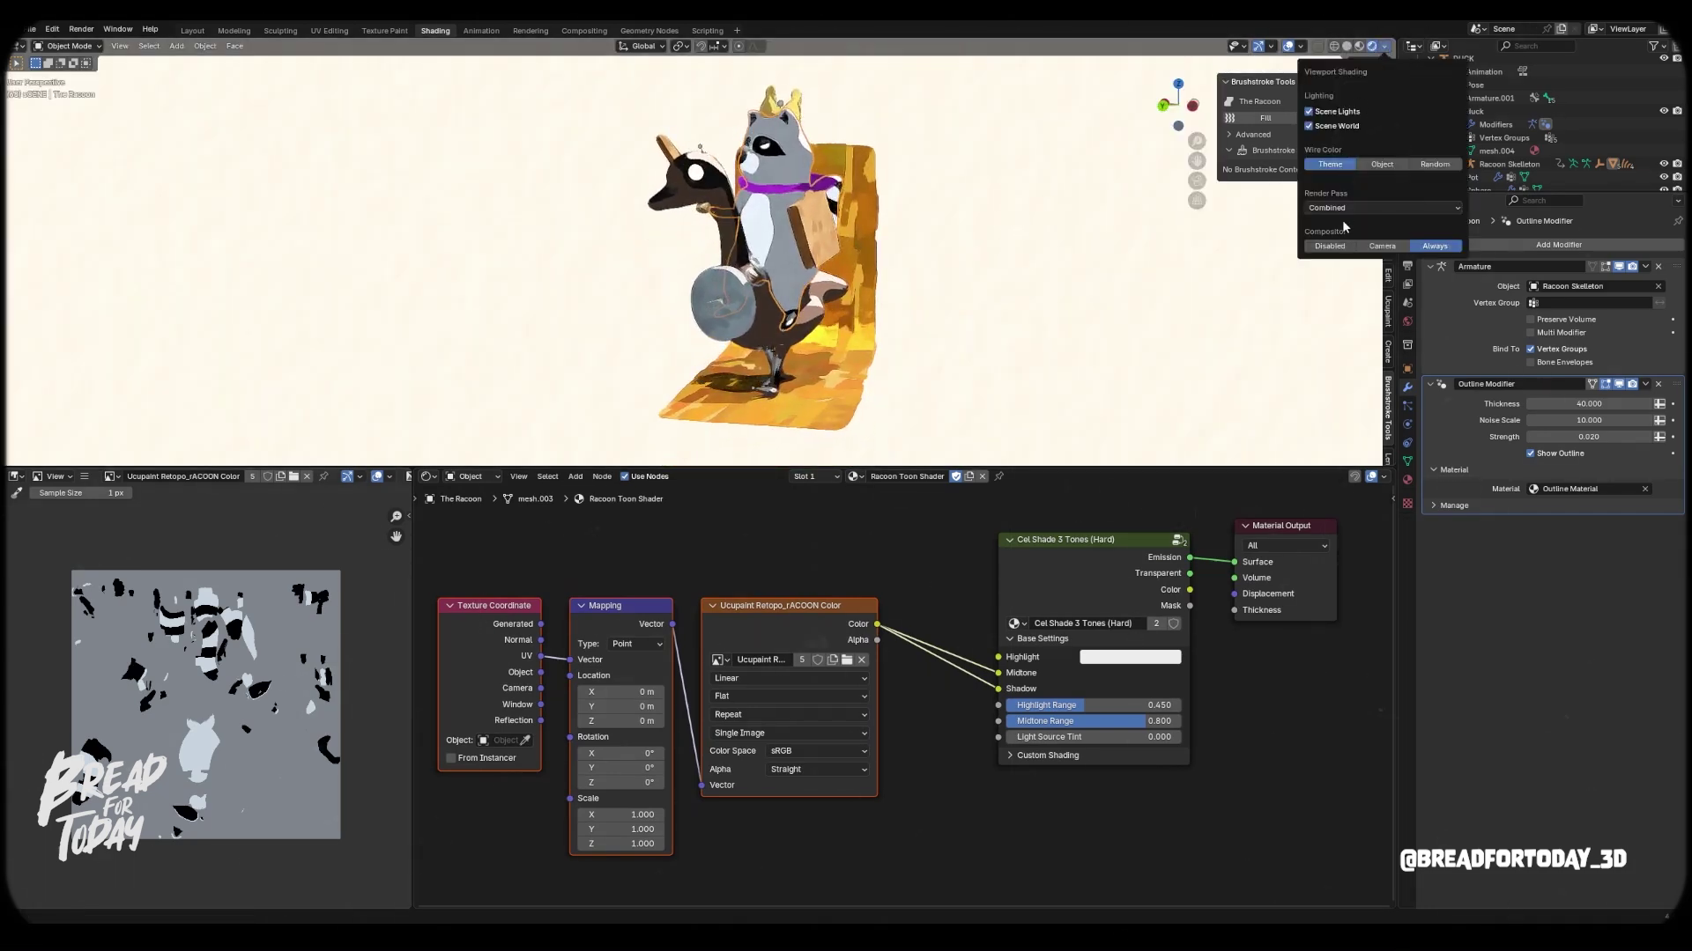
left_click(1331, 246)
middle_click_drag(955, 315, 960, 310)
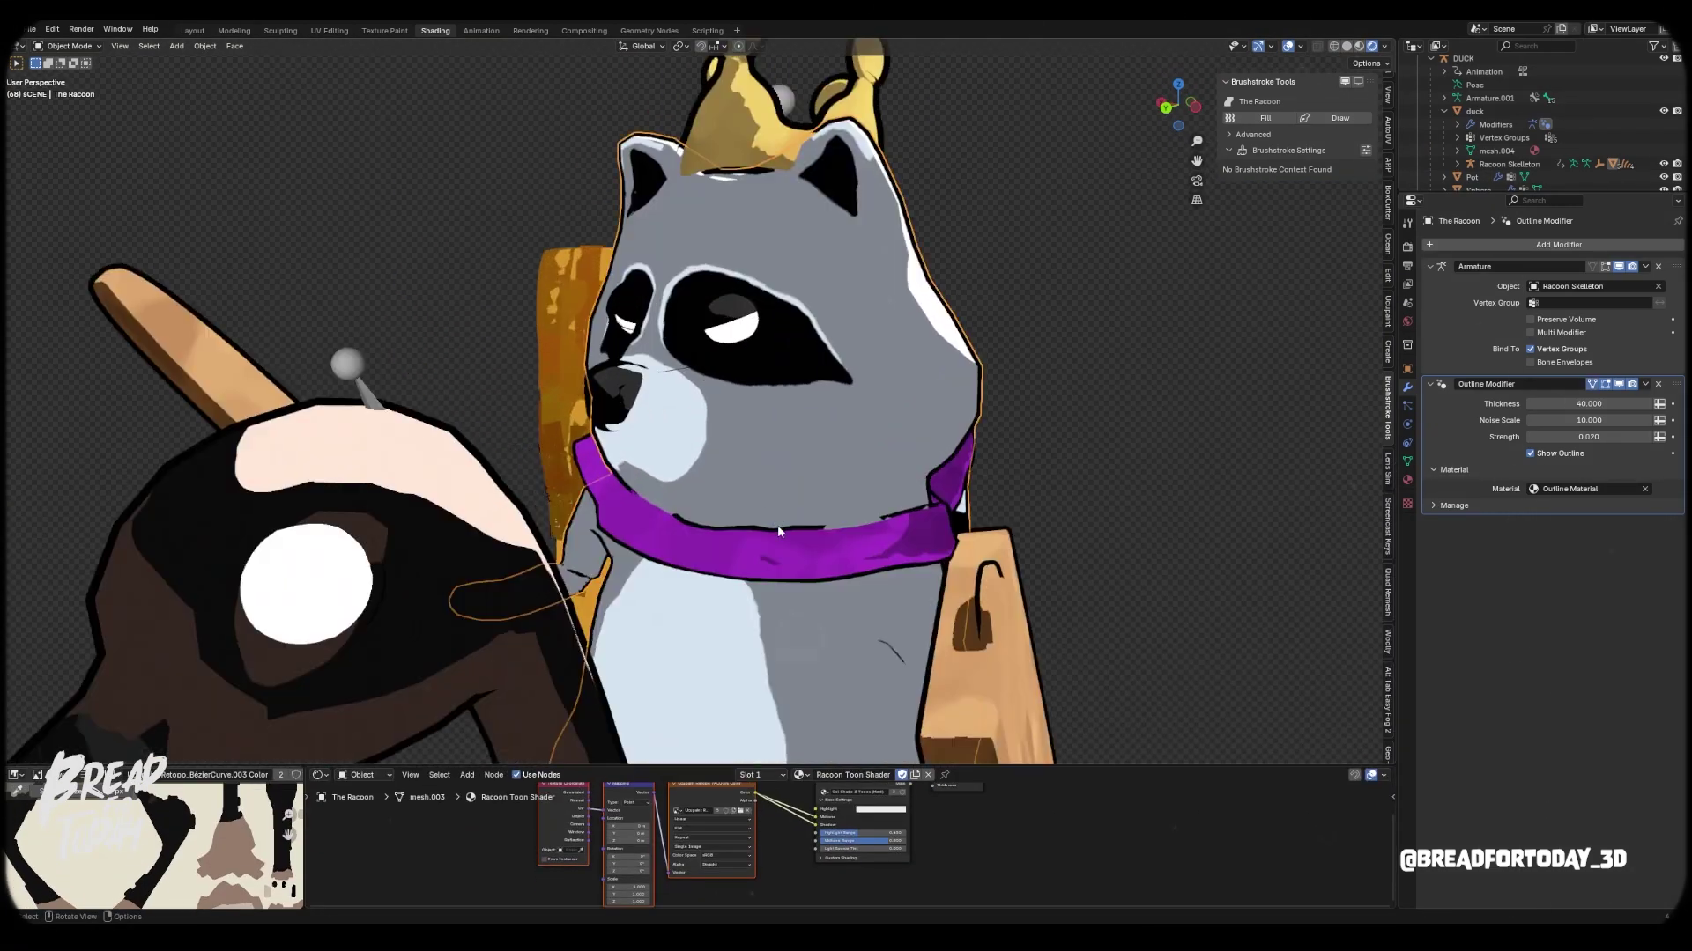
Step: Set the thickness of the raccoon's Outline Modifier to 150
left_click(1594, 403)
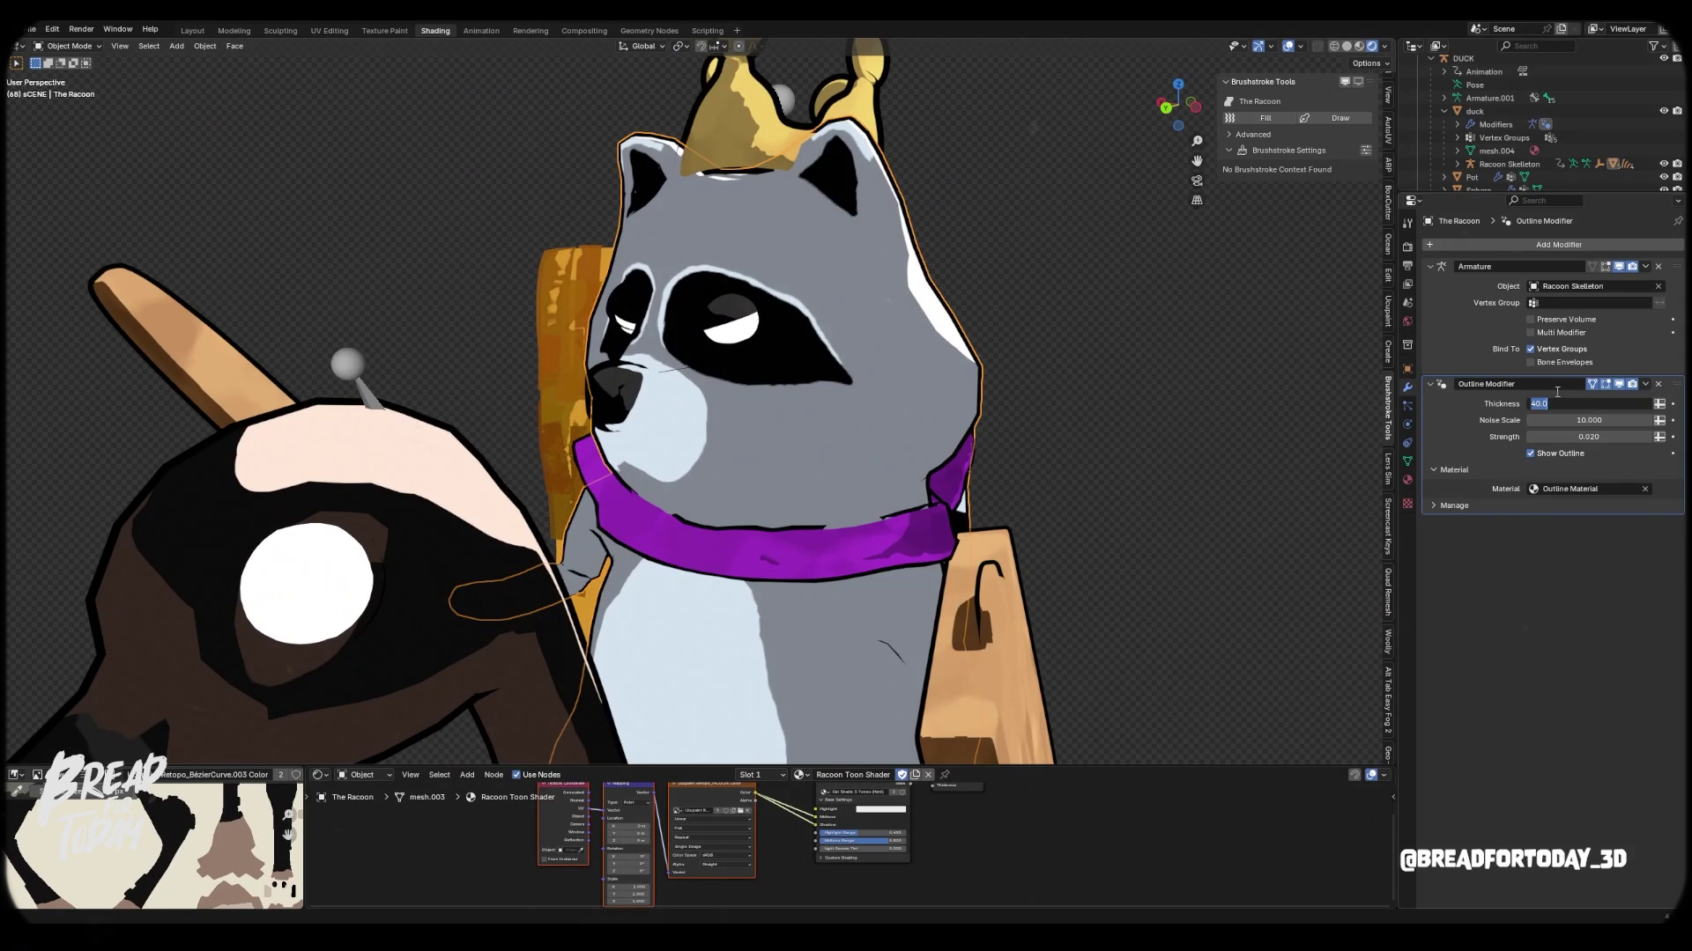
type("150")
key("Return")
scroll(1145, 451, "down", 5)
middle_click_drag(1145, 451, 1106, 414)
Step: Set the thickness of the raccoon's Outline Modifier to 40
left_click(1590, 402)
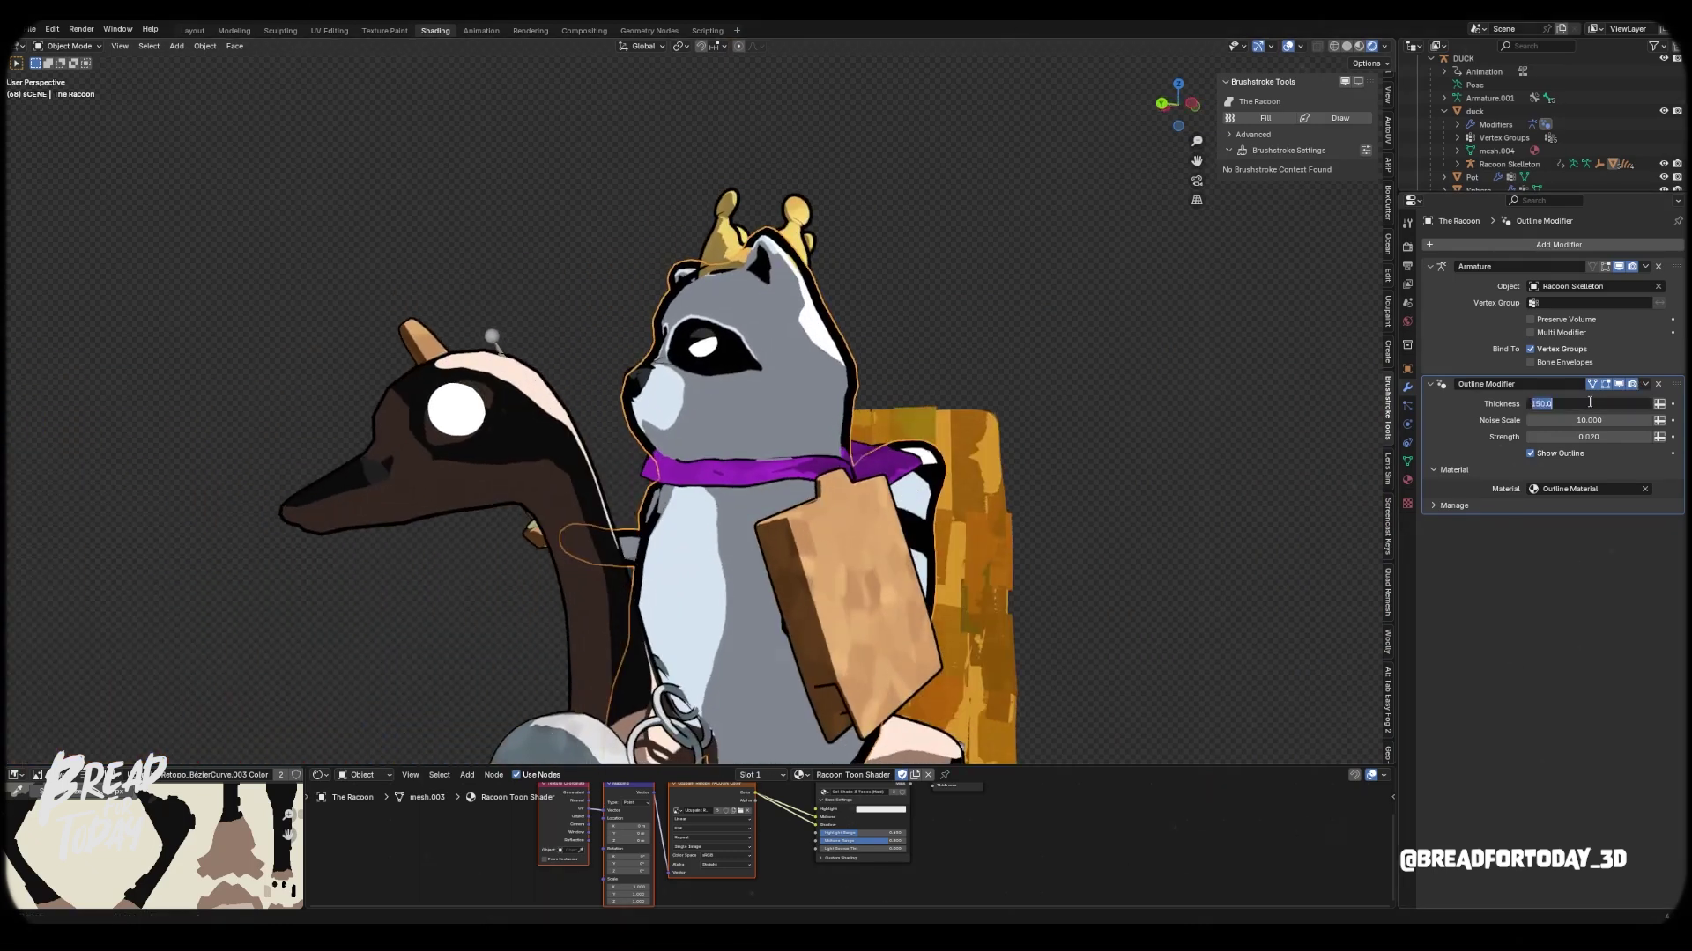
type("40")
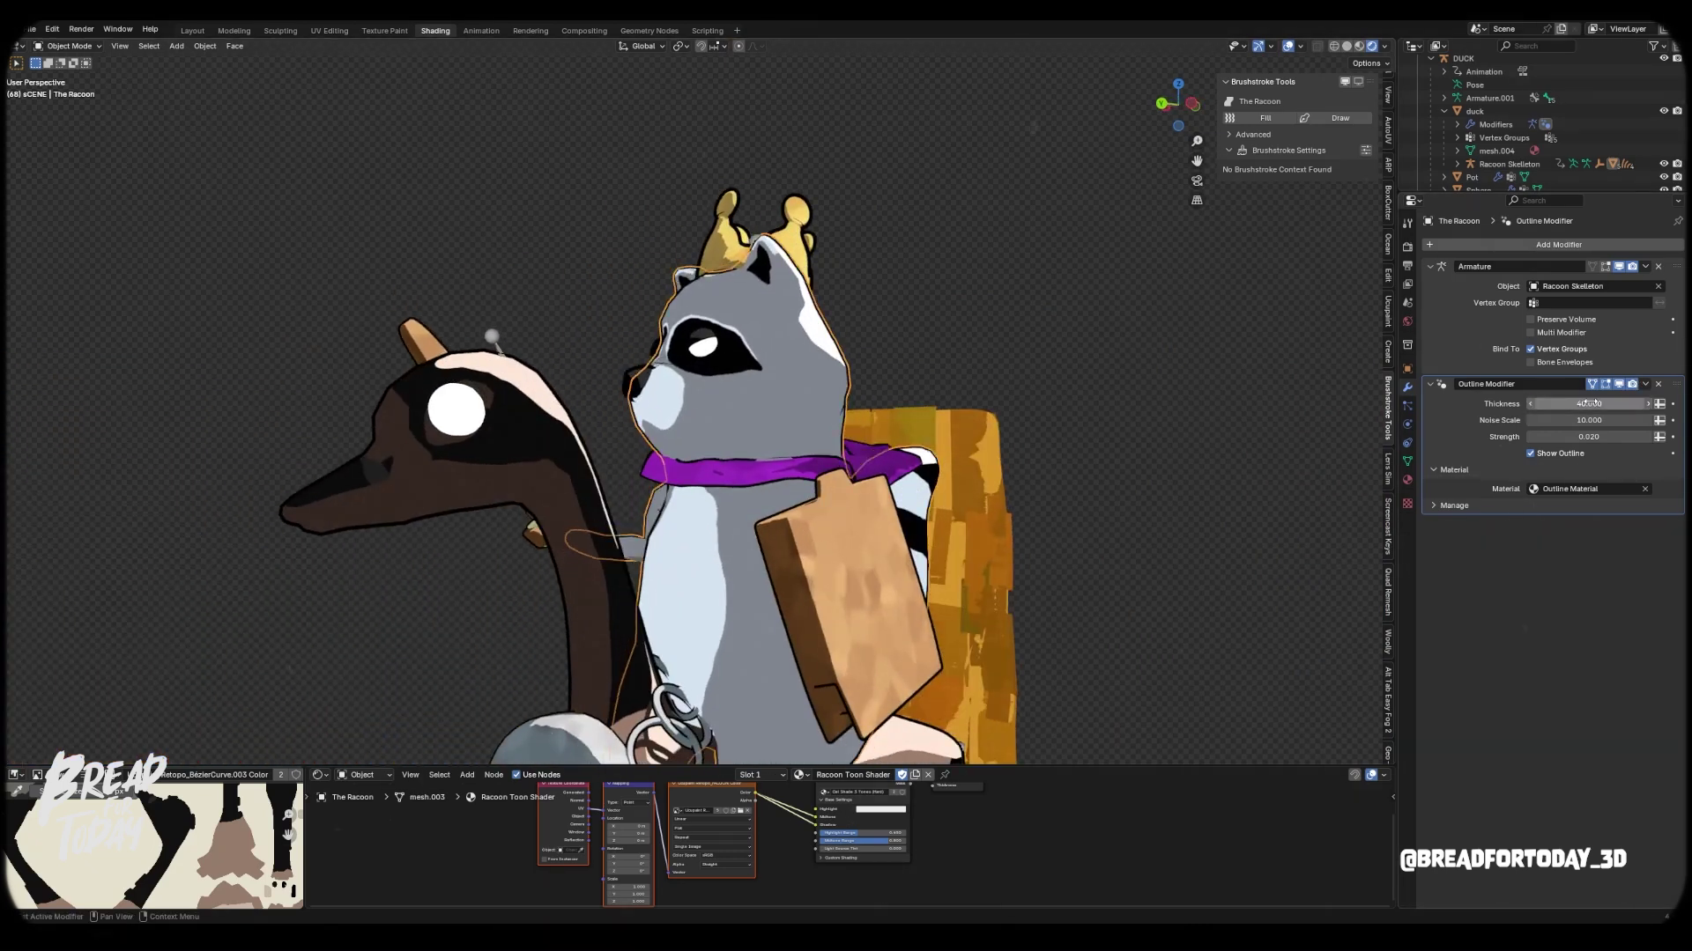
key("Return")
middle_click_drag(828, 316, 937, 297)
scroll(837, 339, "up", 5)
scroll(740, 339, "down", 5)
scroll(831, 351, "up", 2)
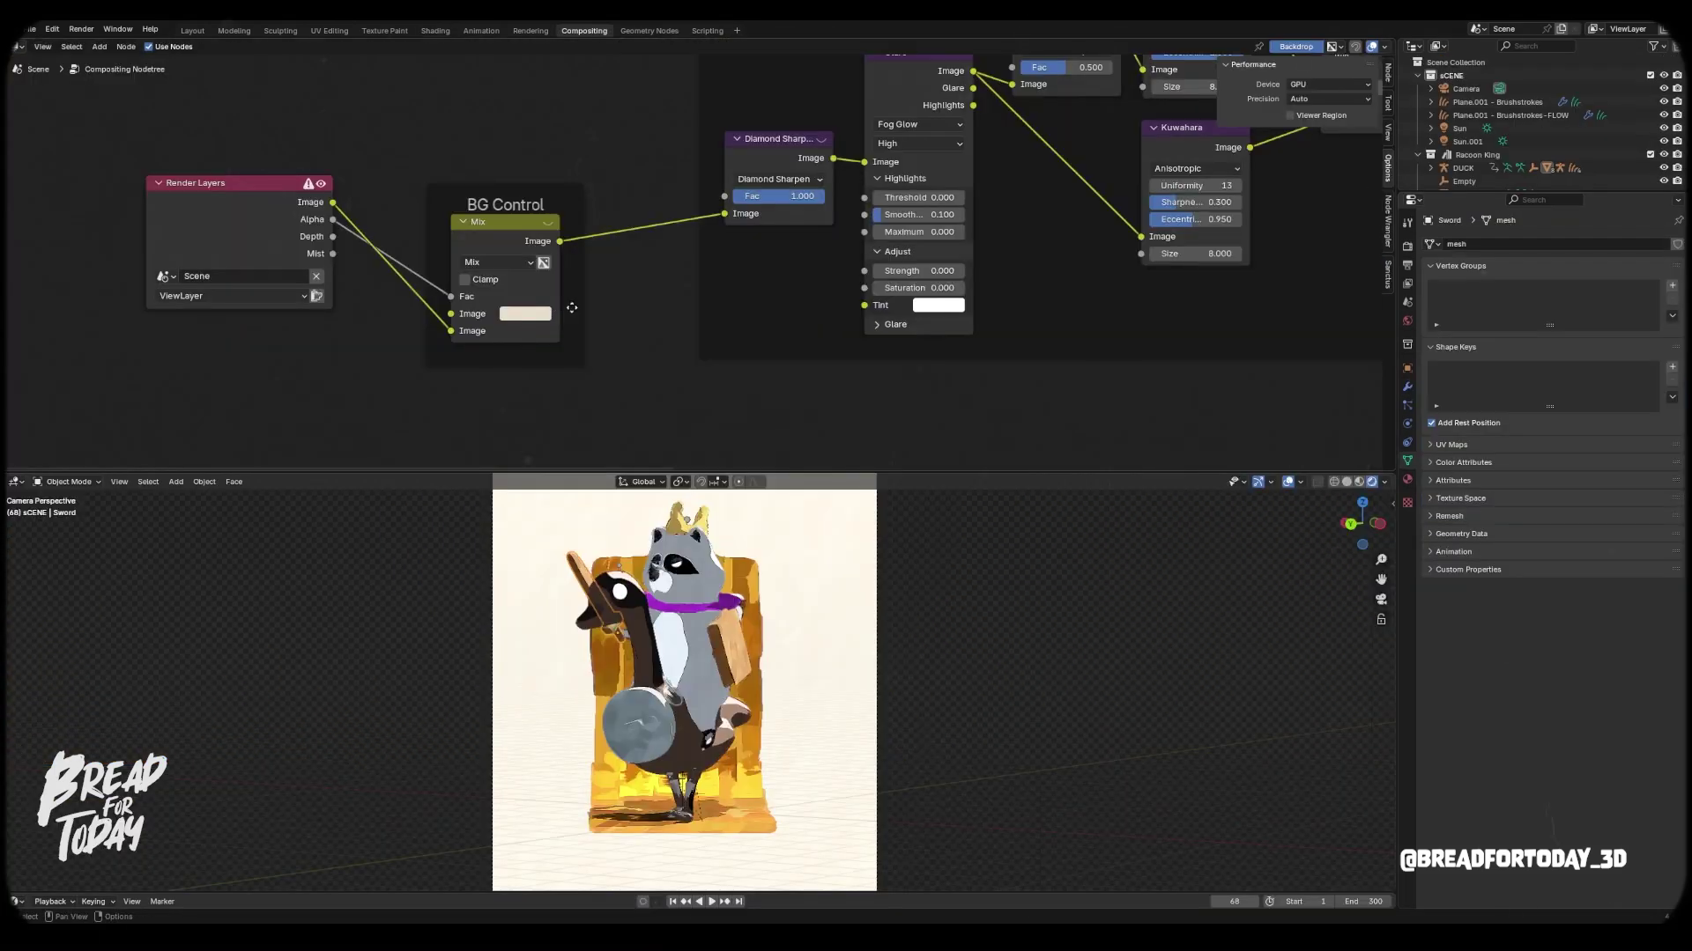
Step: Enlarge the 3D viewport below the compositor and slightly shift the background colour in the BG Control Mix node
middle_click_drag(569, 313, 540, 328)
scroll(842, 577, "down", 2)
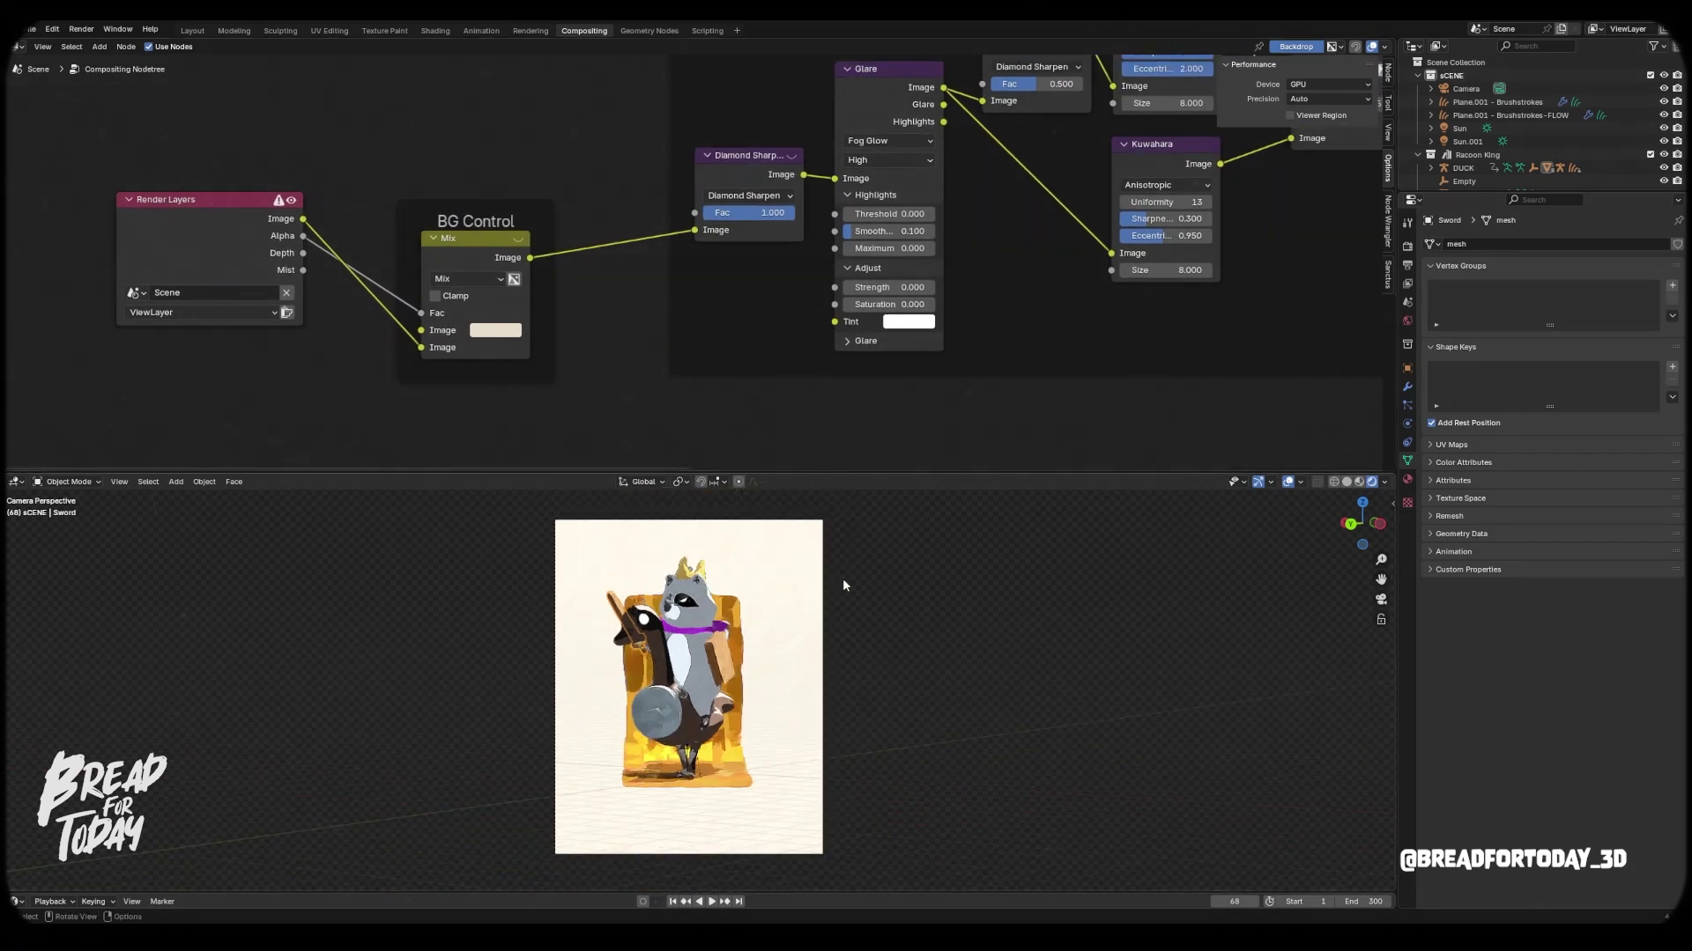
scroll(843, 580, "up", 3)
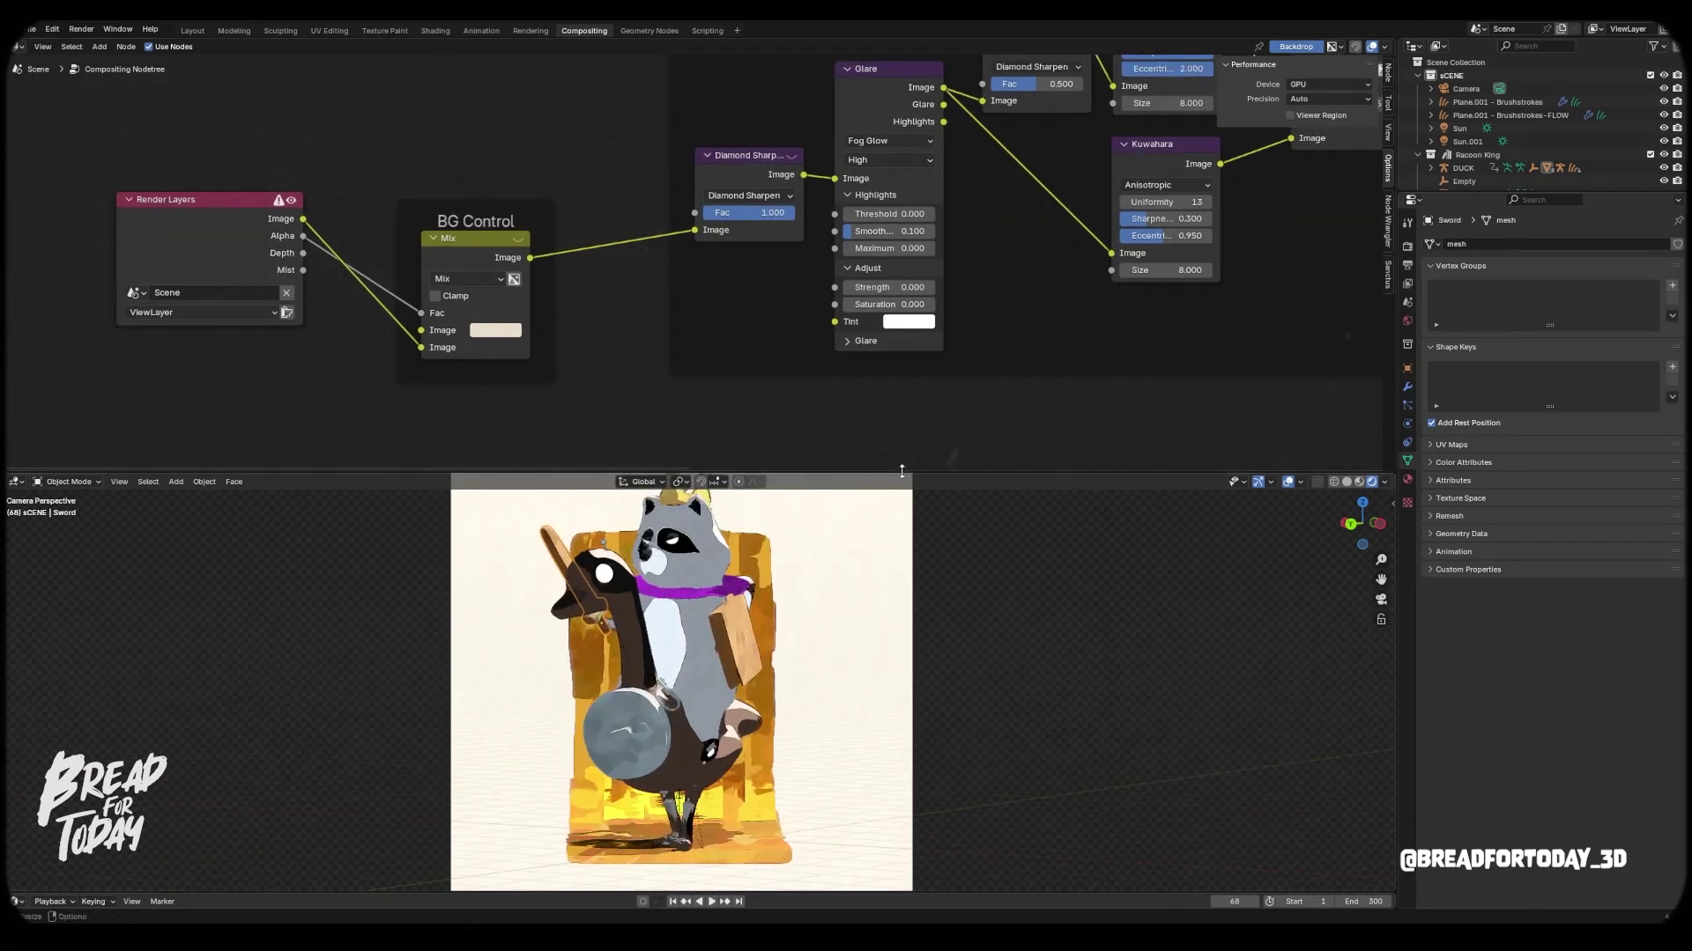
left_click_drag(902, 471, 906, 407)
left_click(495, 297)
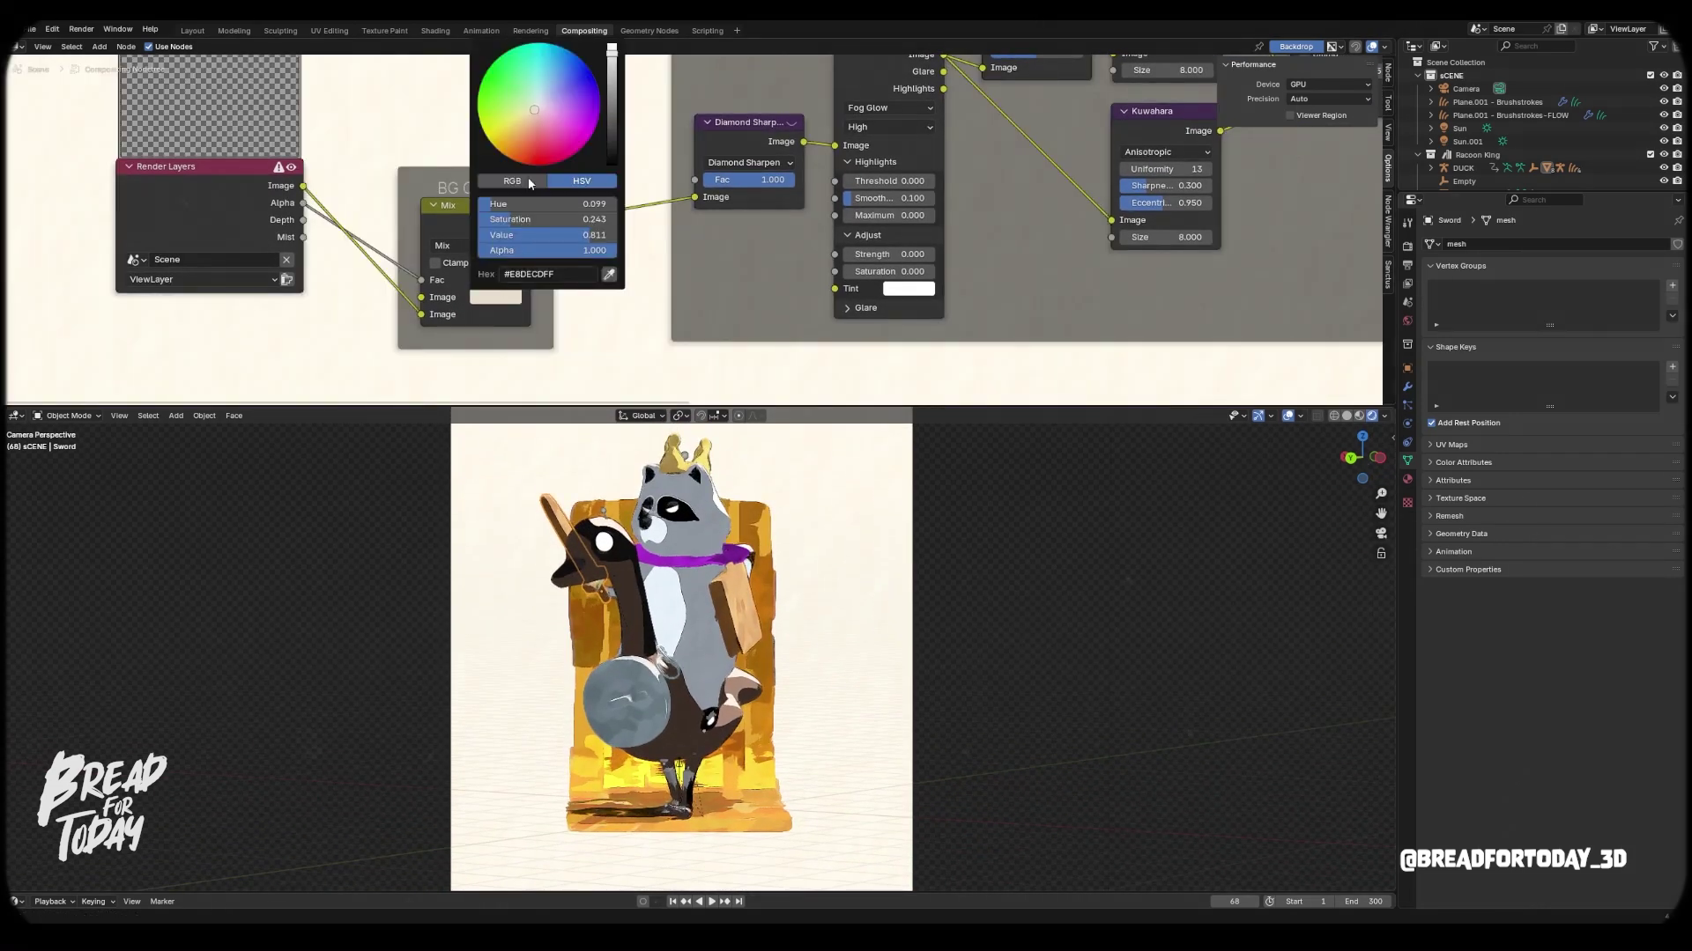
mouse_move(541, 118)
left_mouse_down()
mouse_move(565, 78)
mouse_move(554, 53)
mouse_move(486, 113)
mouse_move(533, 160)
mouse_move(533, 117)
left_mouse_up()
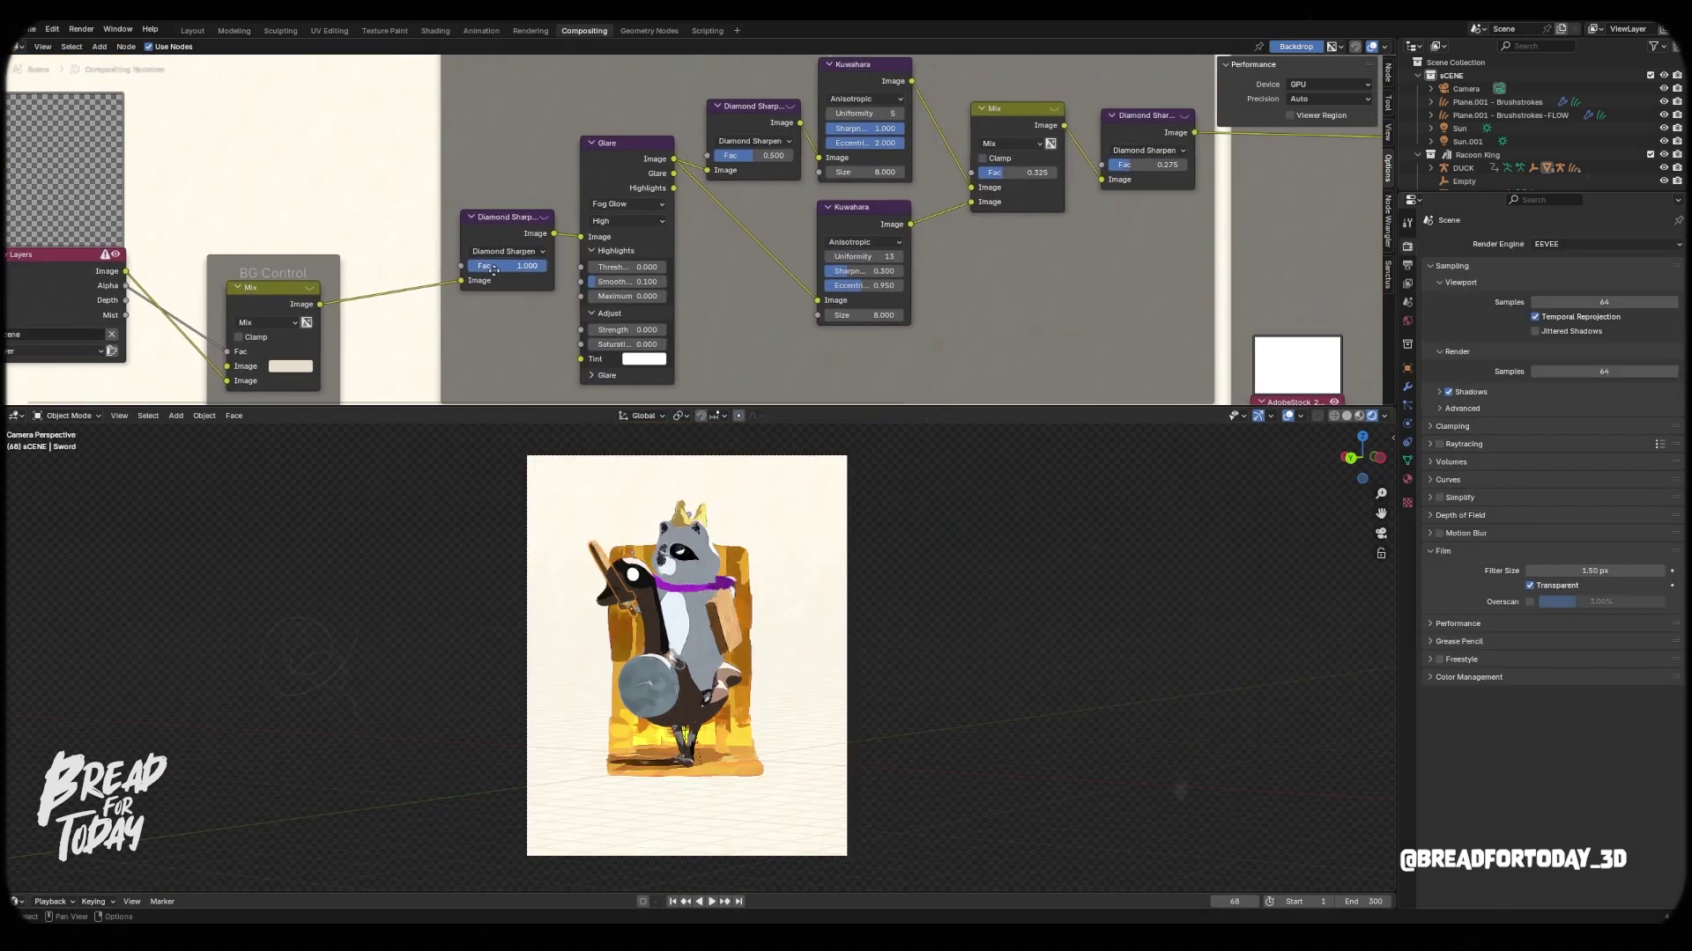
Step: Examine the Painterly effect frame's Diamond Sharpen, Glare and Kuwahara nodes, expanding the Glare node's Glare settings
scroll(493, 269, "up", 2)
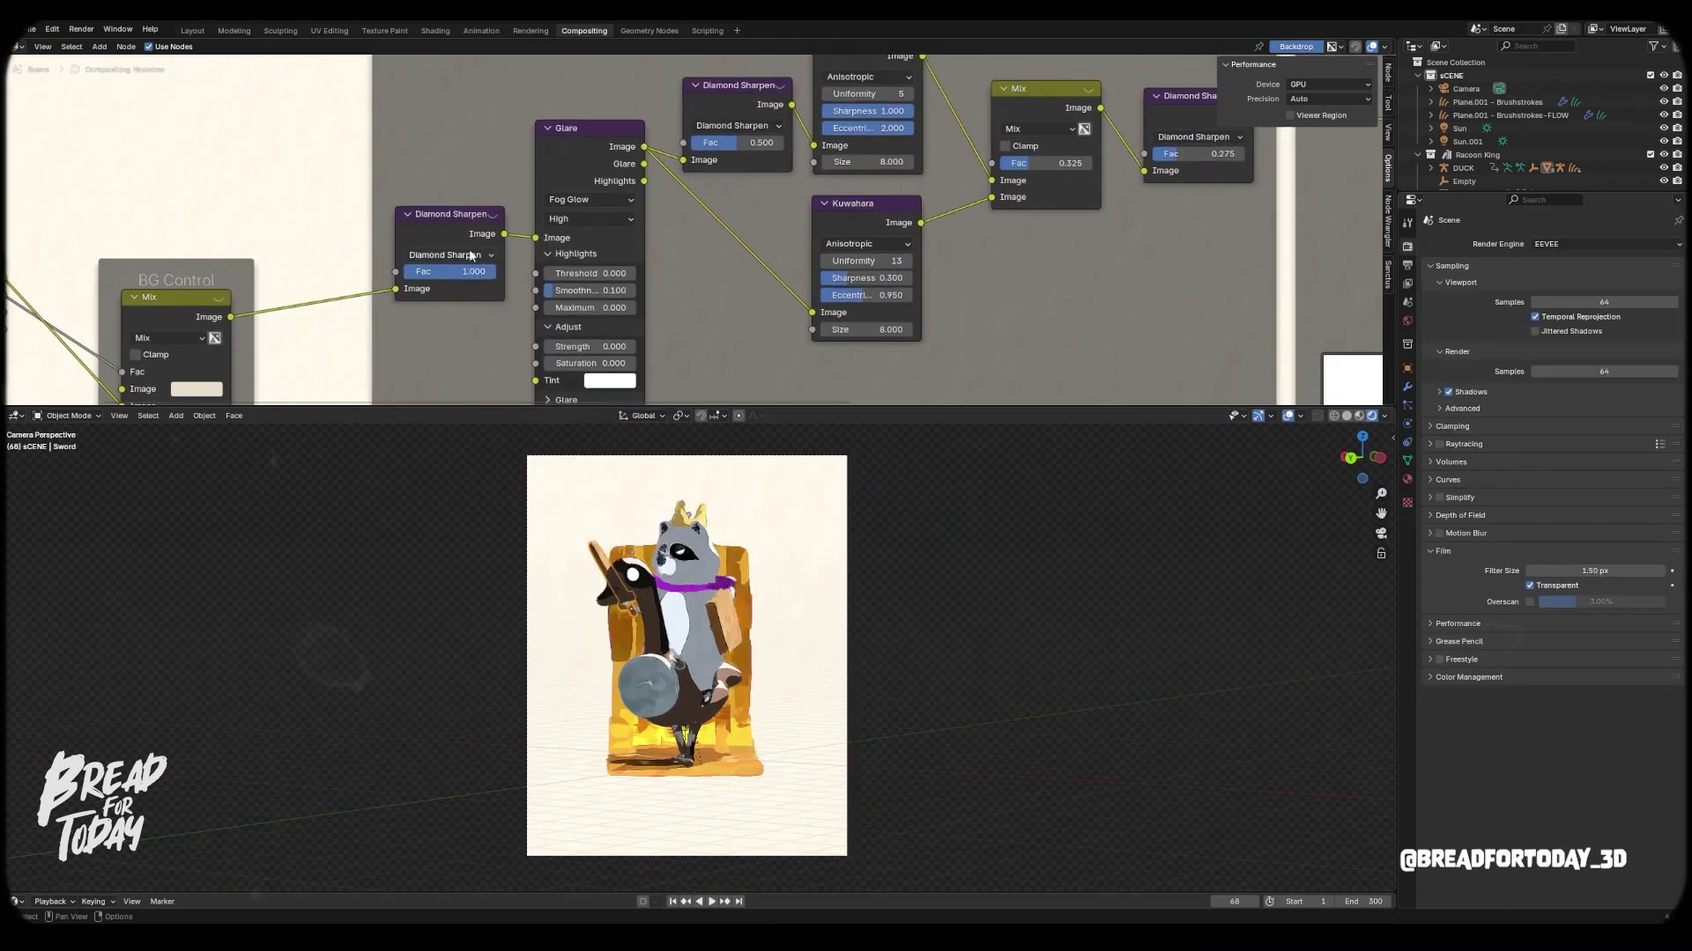
left_click(406, 215)
left_click(407, 215)
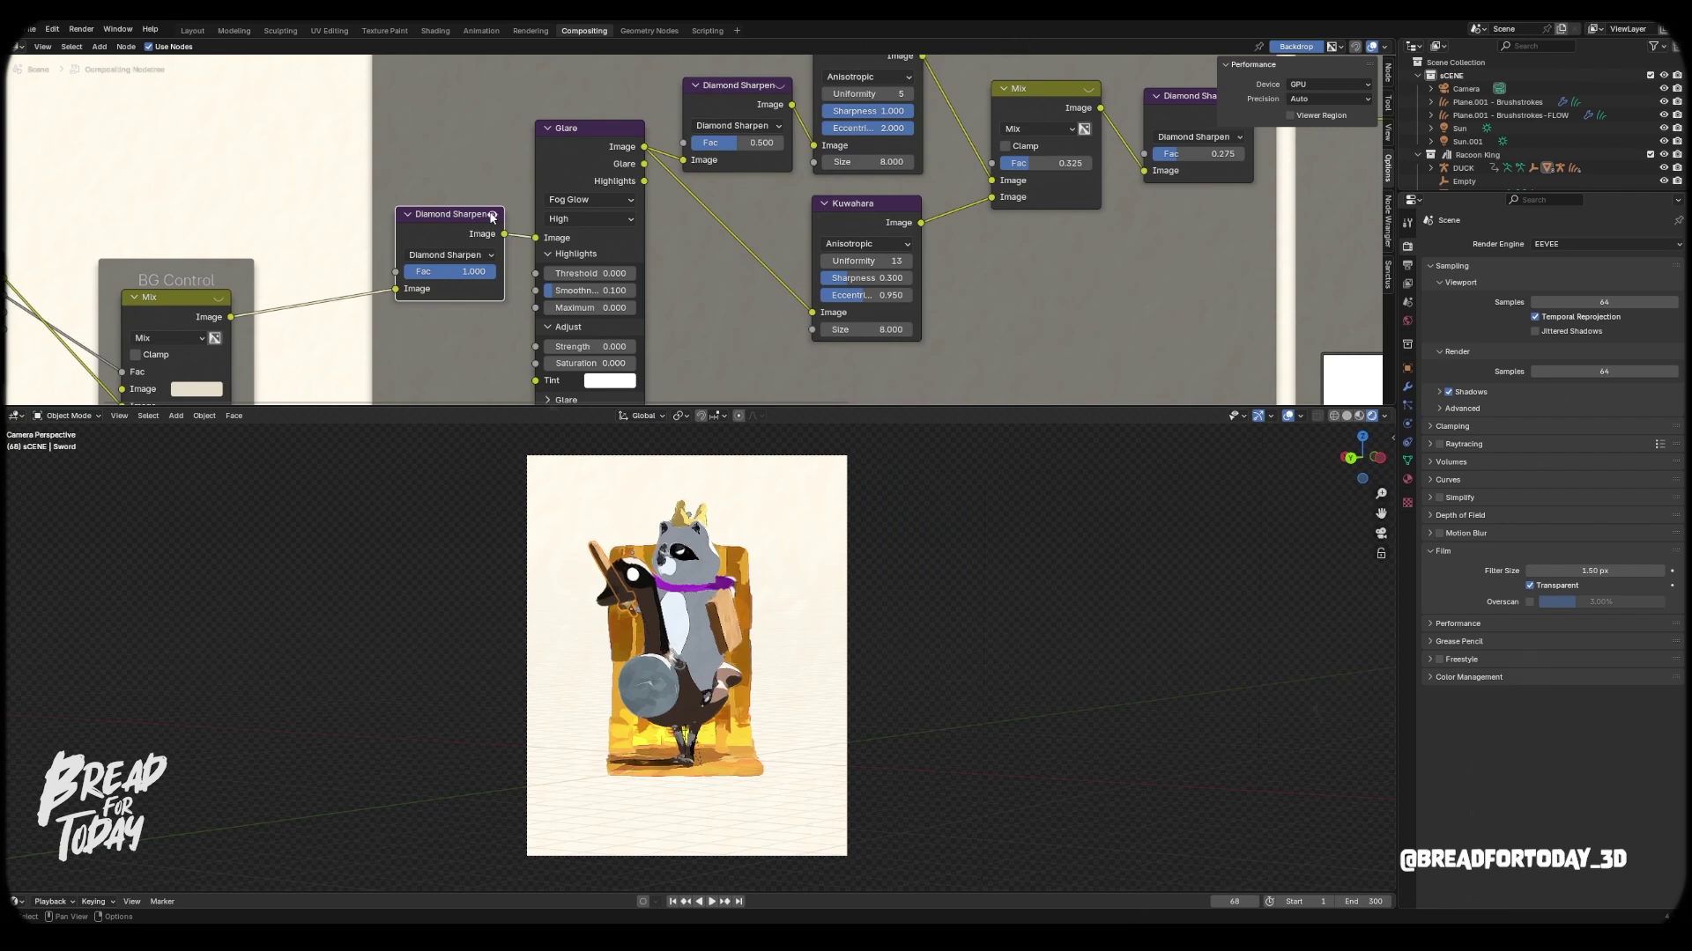
middle_click_drag(589, 208, 422, 194)
scroll(422, 194, "down", 1)
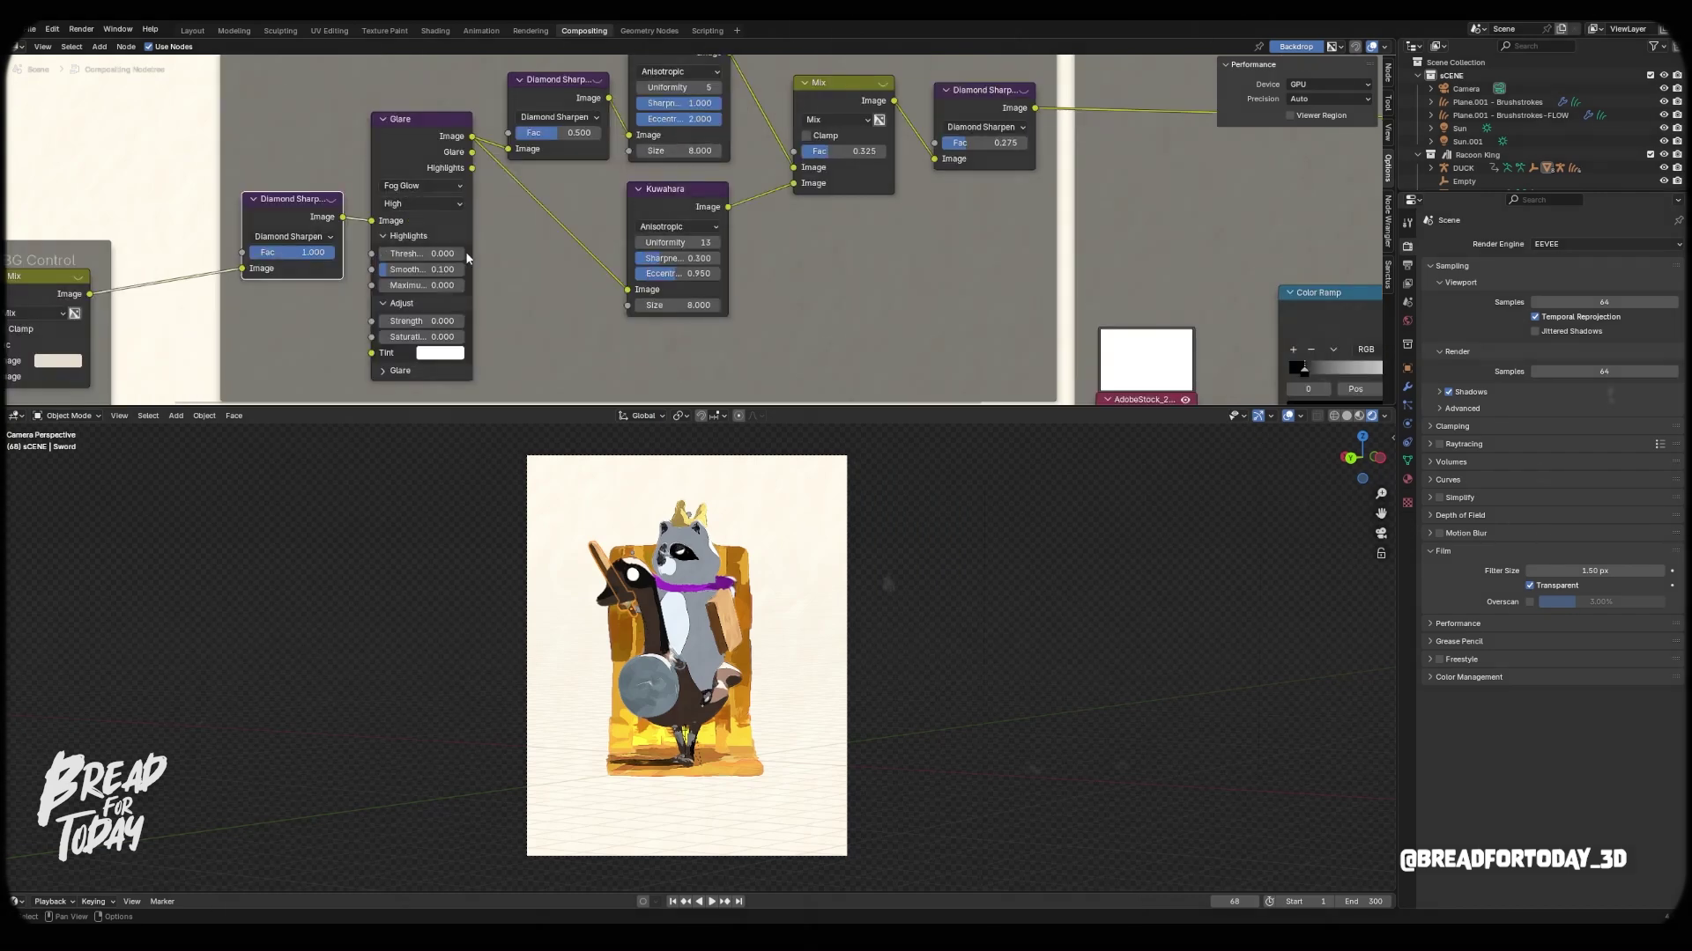
left_click(381, 370)
middle_click_drag(517, 327, 516, 309)
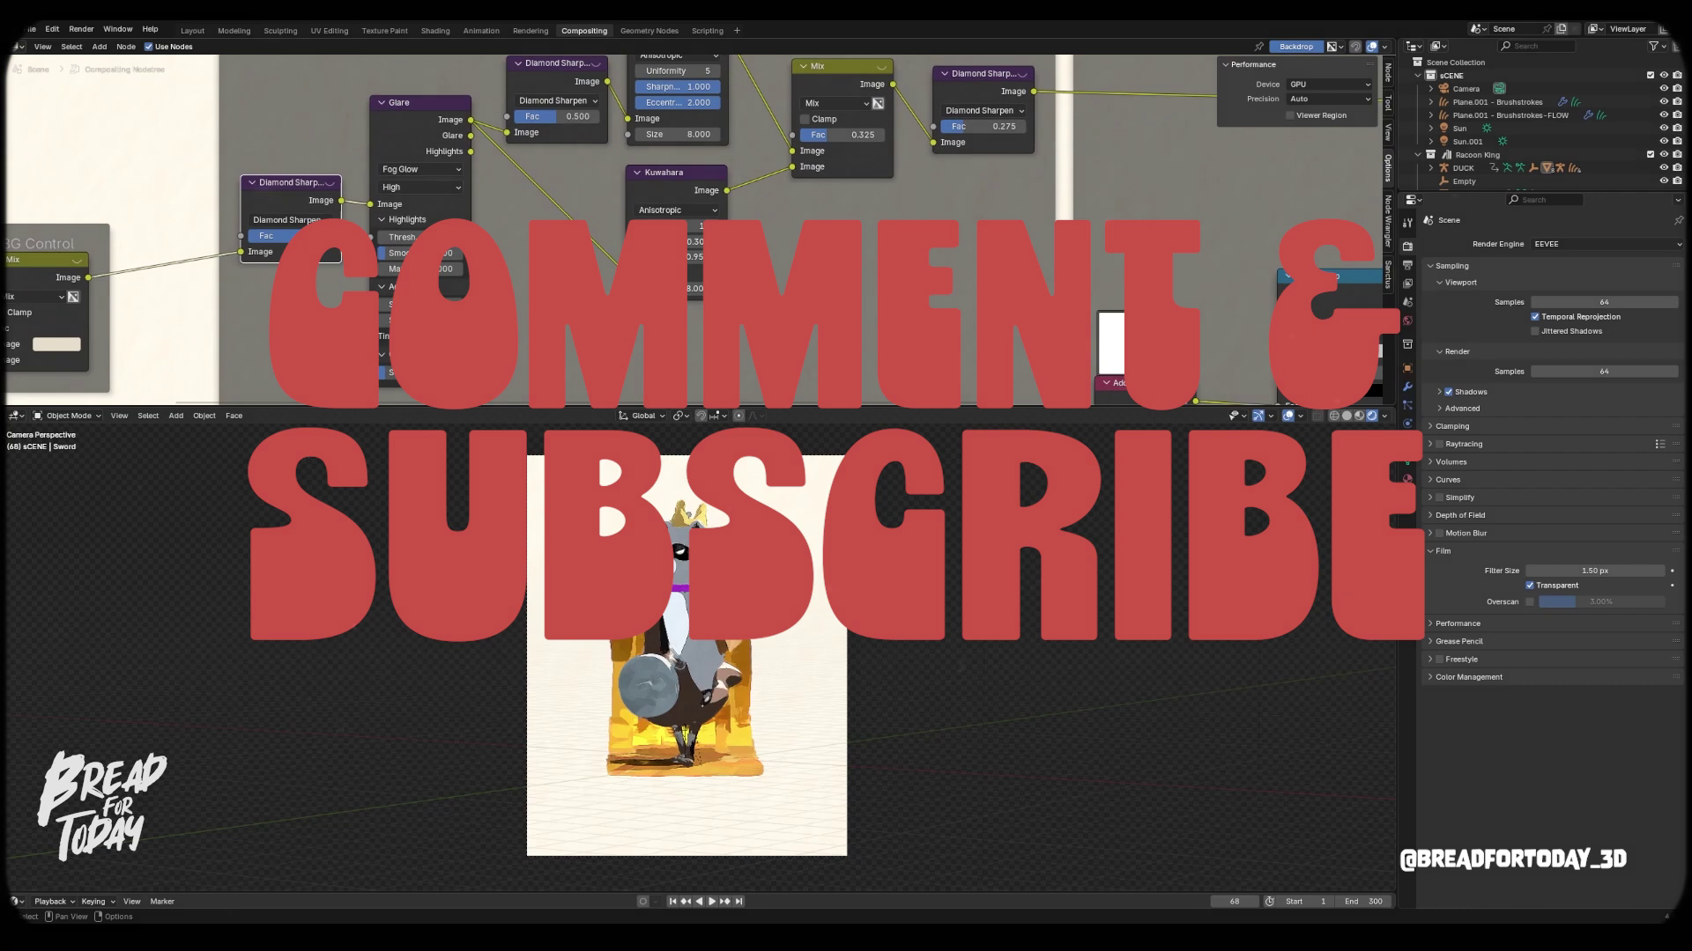
mouse_move(555, 121)
middle_mouse_down()
mouse_move(547, 168)
mouse_move(570, 210)
mouse_move(505, 231)
middle_mouse_up()
middle_click_drag(606, 148, 617, 110)
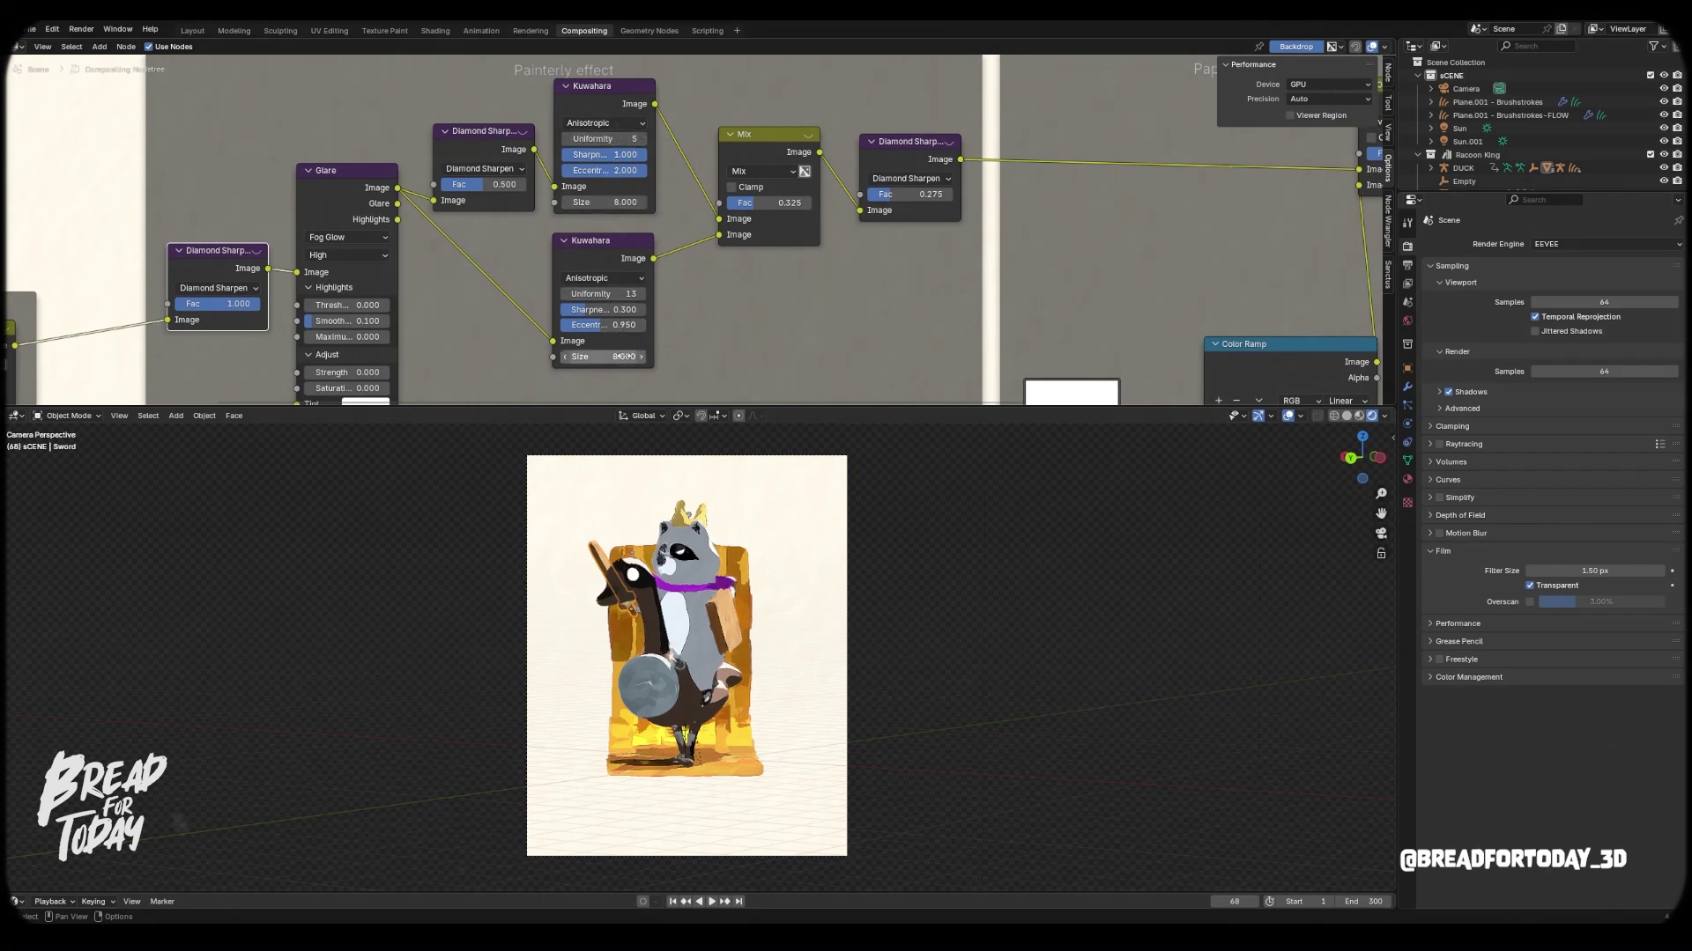
Step: Preview the Paper Texture frame's Overlay node through the Viewer and check the result on the raccoon and duck
middle_click_drag(841, 276, 698, 271)
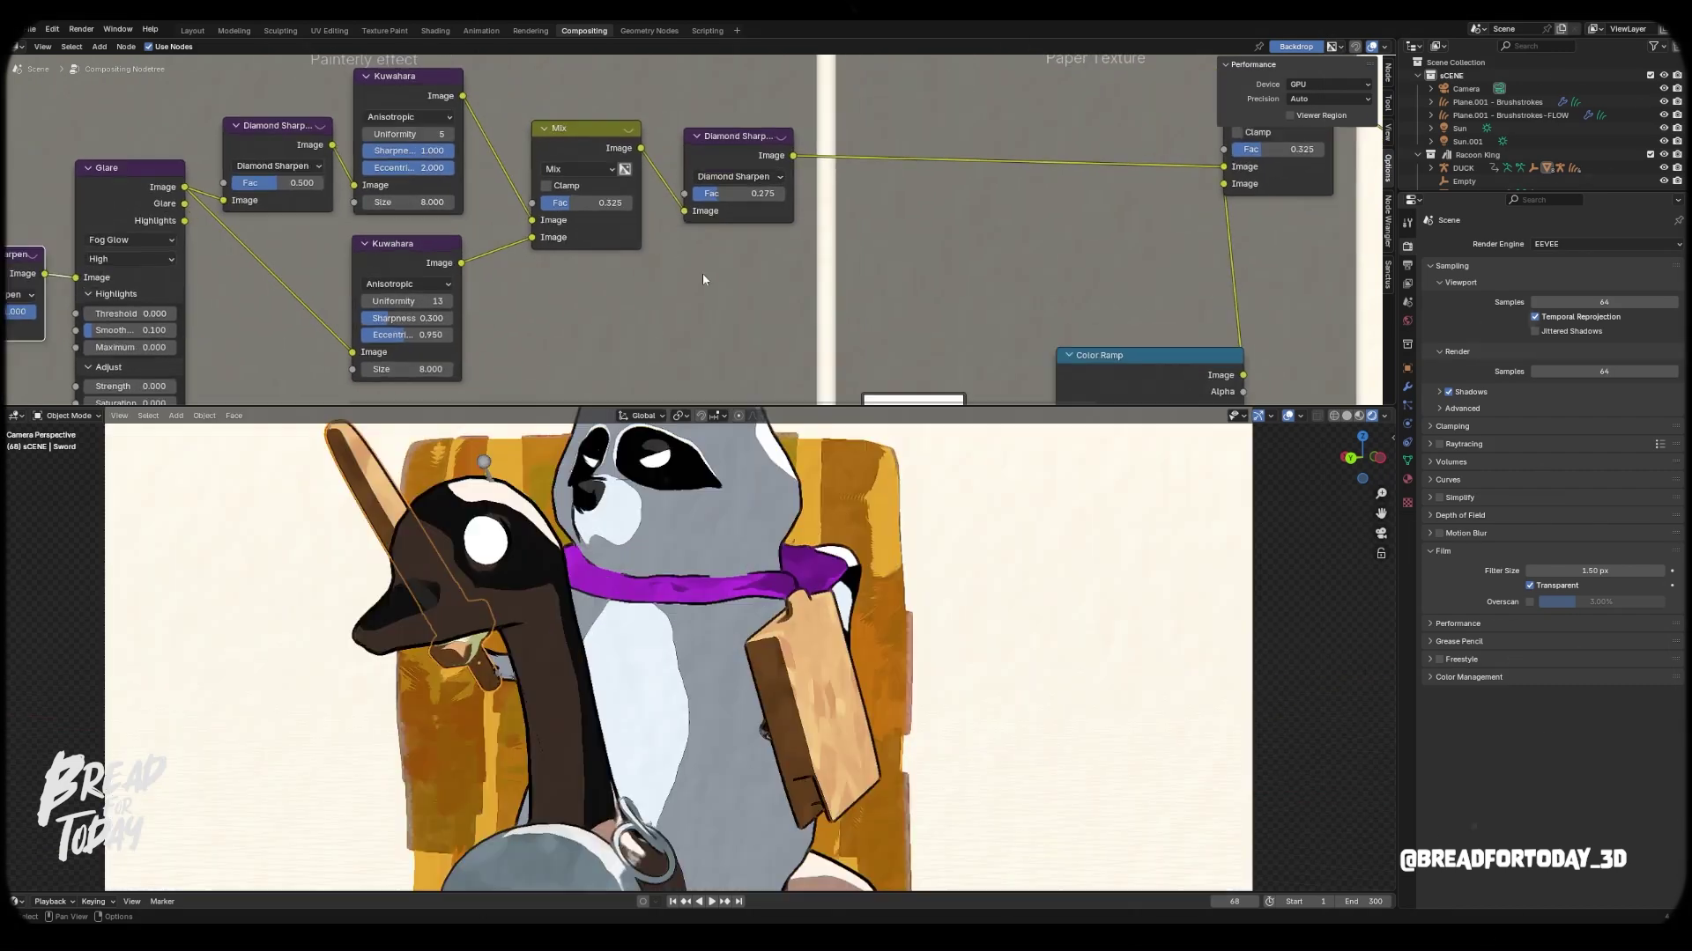
middle_click_drag(701, 273, 716, 188)
scroll(625, 292, "down", 3)
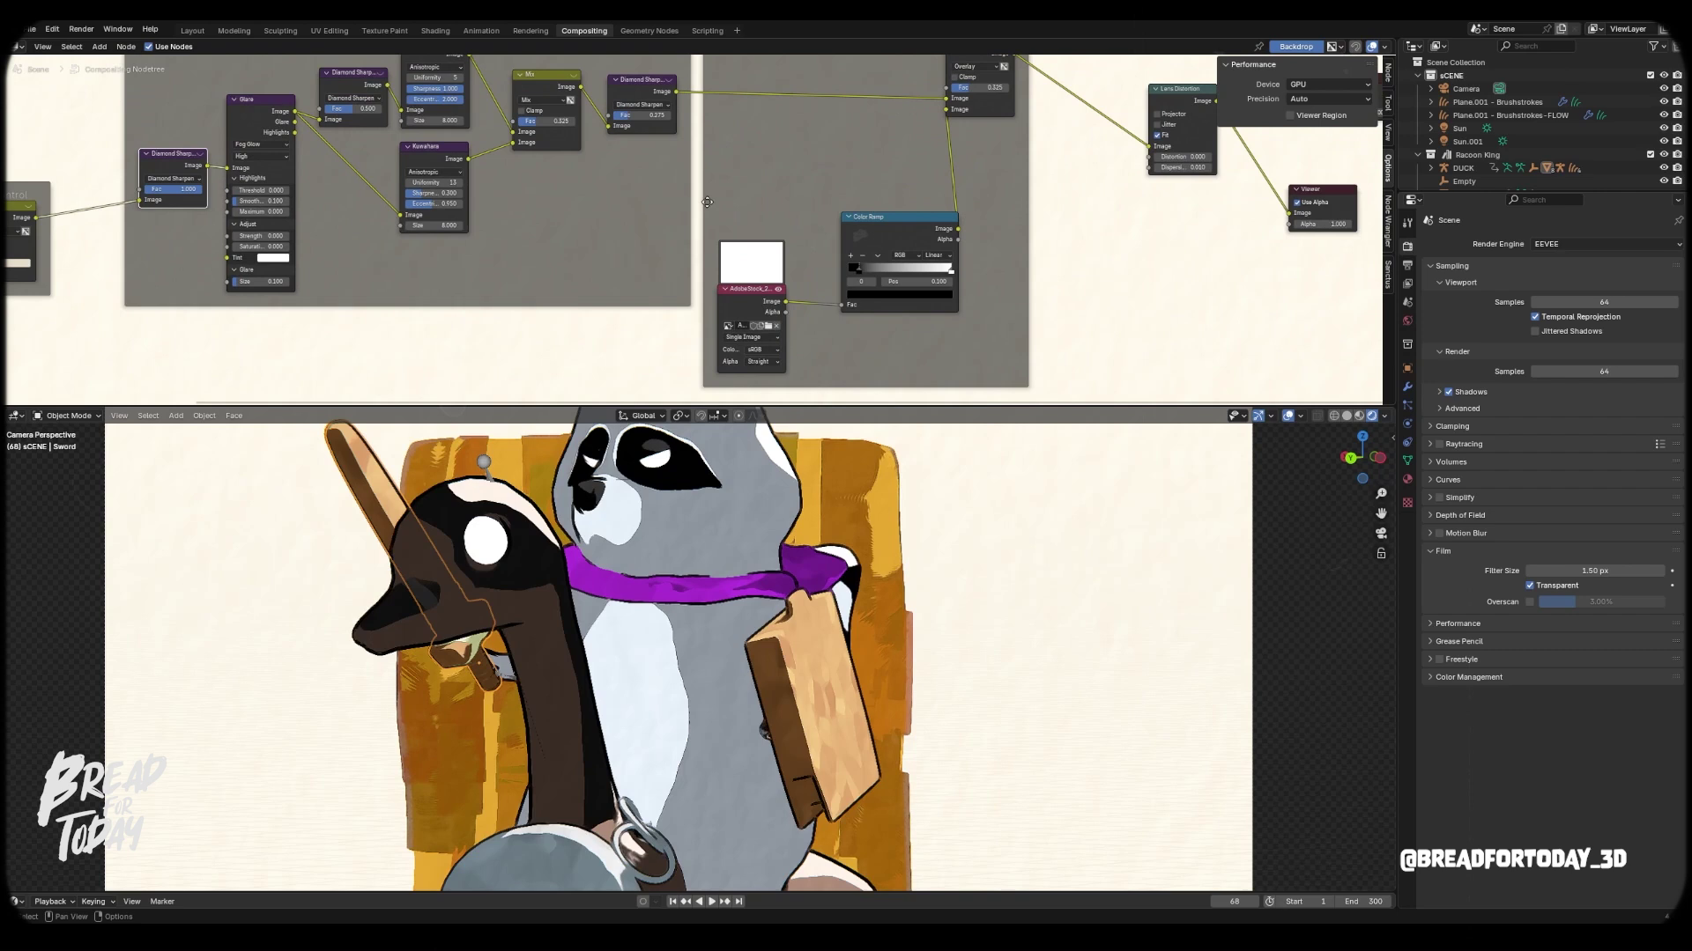
middle_click_drag(706, 202, 578, 224)
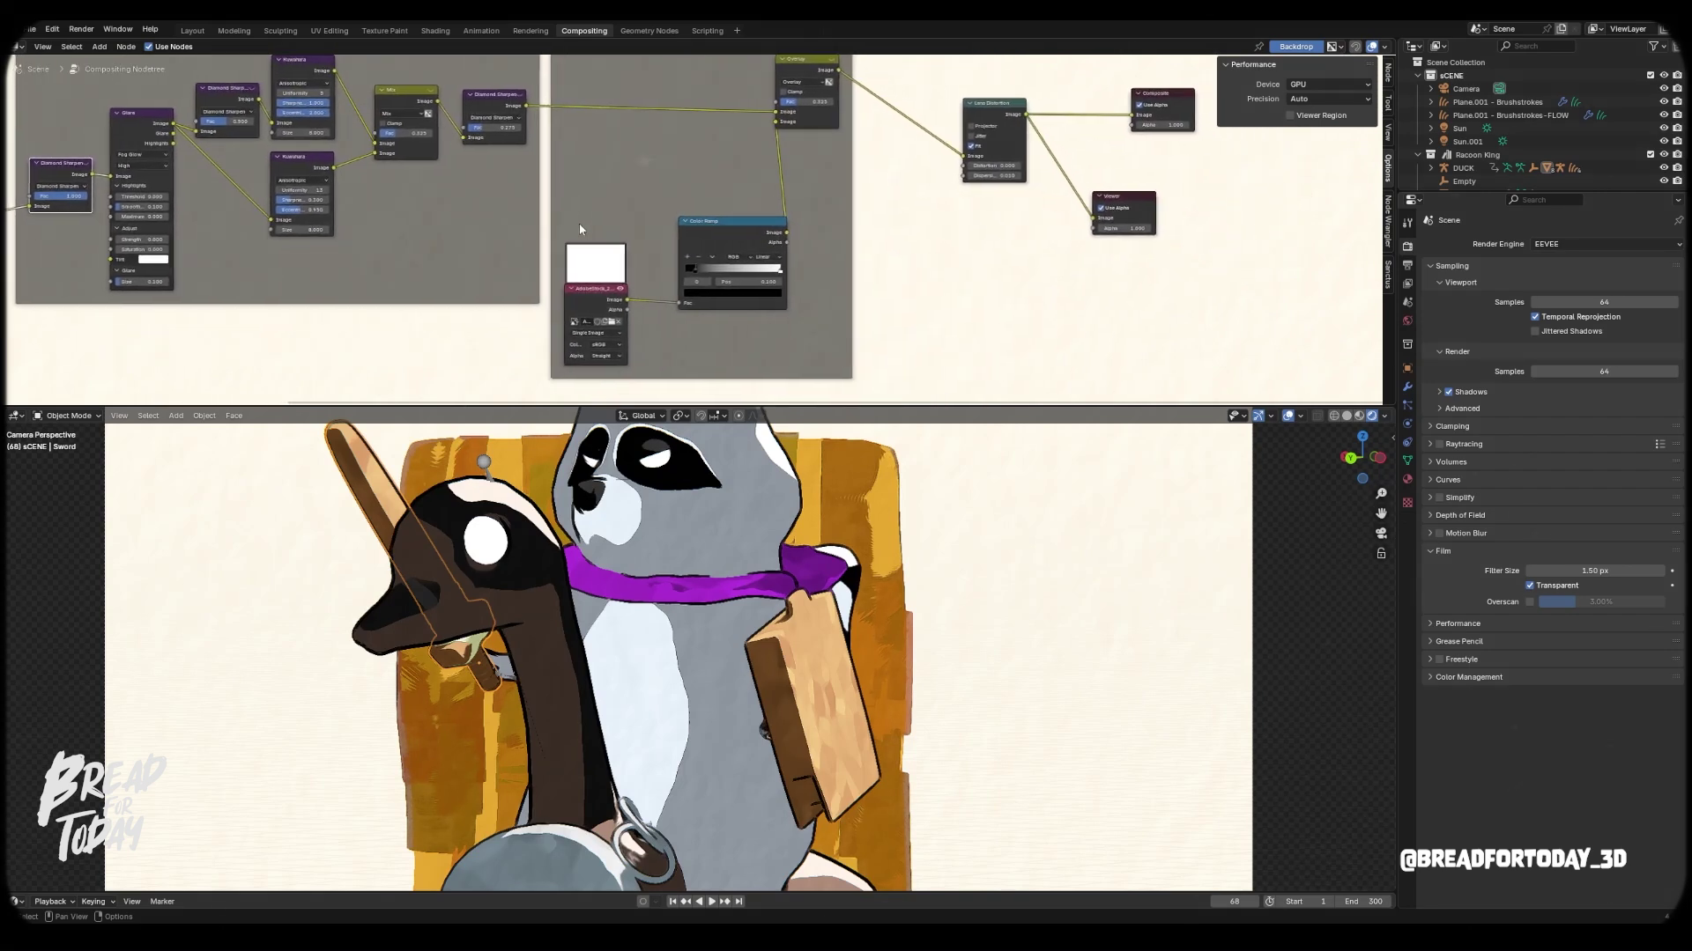
left_click(587, 294)
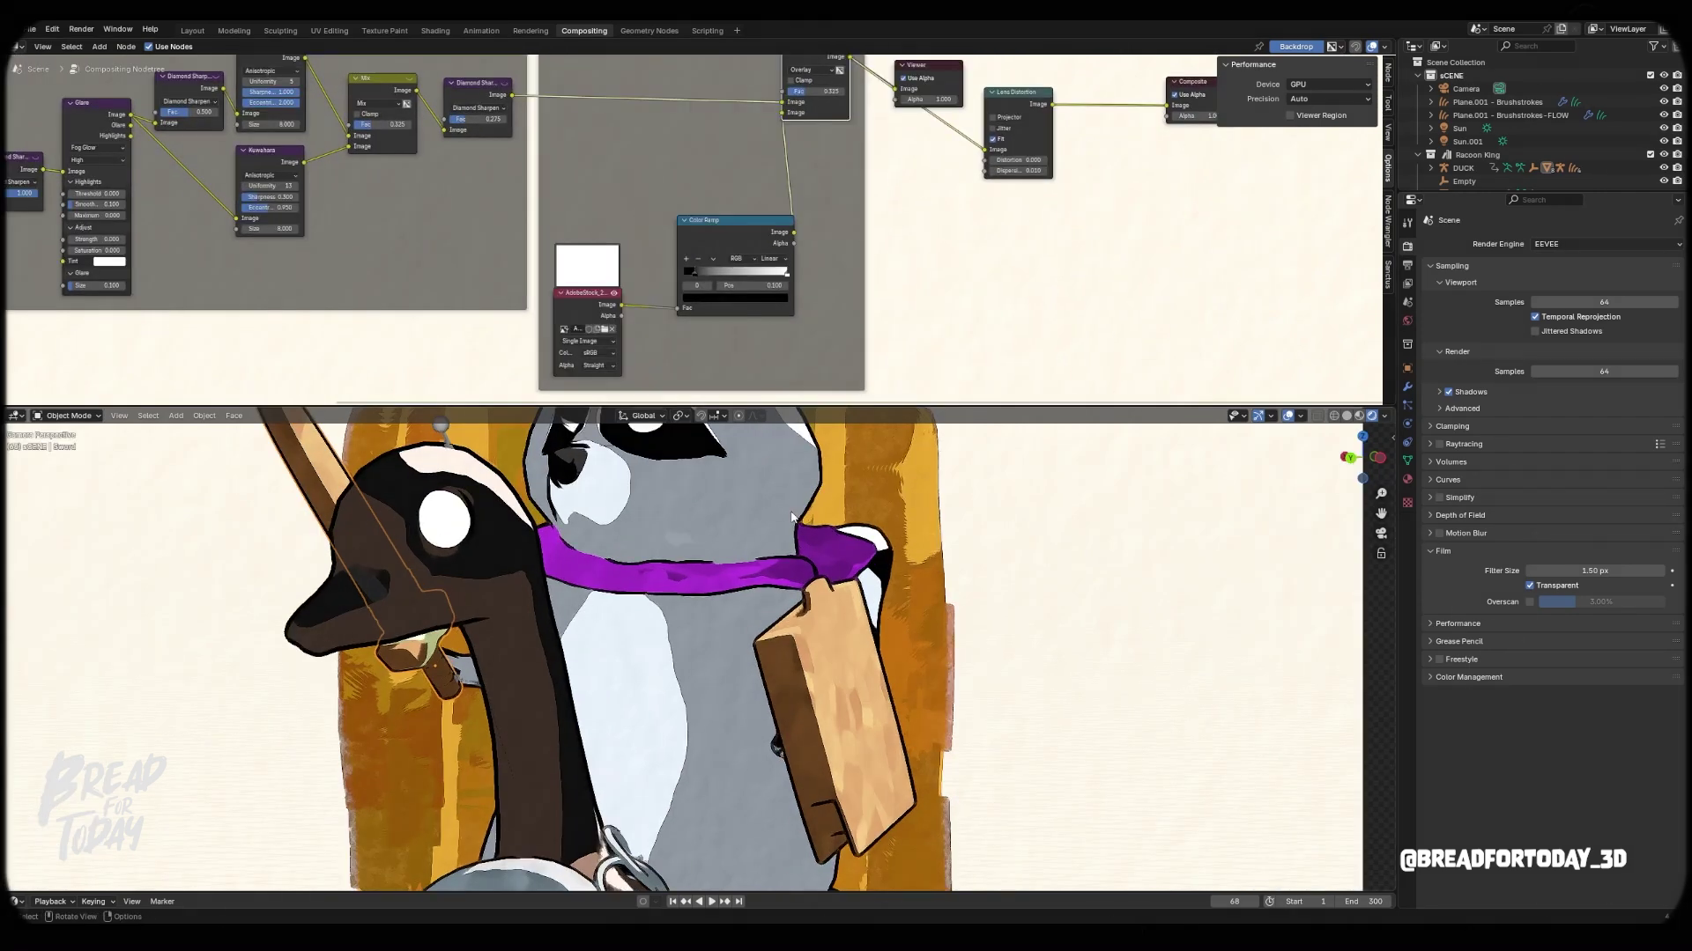
scroll(678, 617, "down", 2)
middle_click_drag(838, 174, 838, 211)
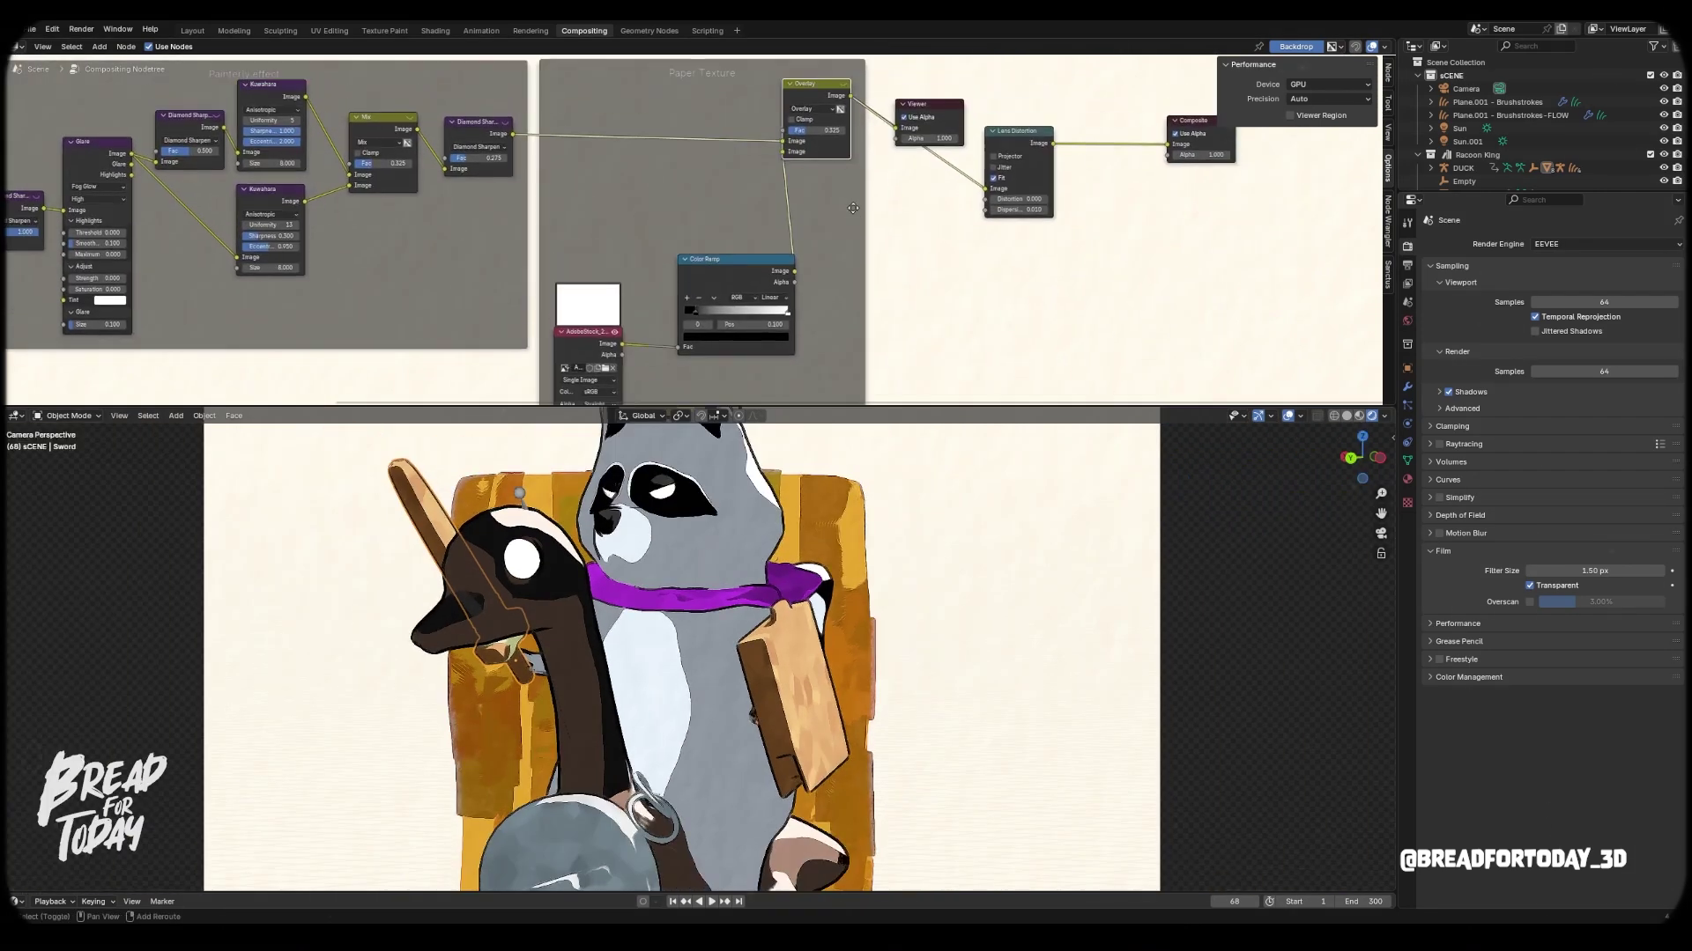
Step: Examine how the paper image and Color Ramp feed the Overlay node in the Paper Texture frame
scroll(640, 338, "up", 2)
middle_click_drag(619, 347, 665, 237)
scroll(665, 238, "up", 4)
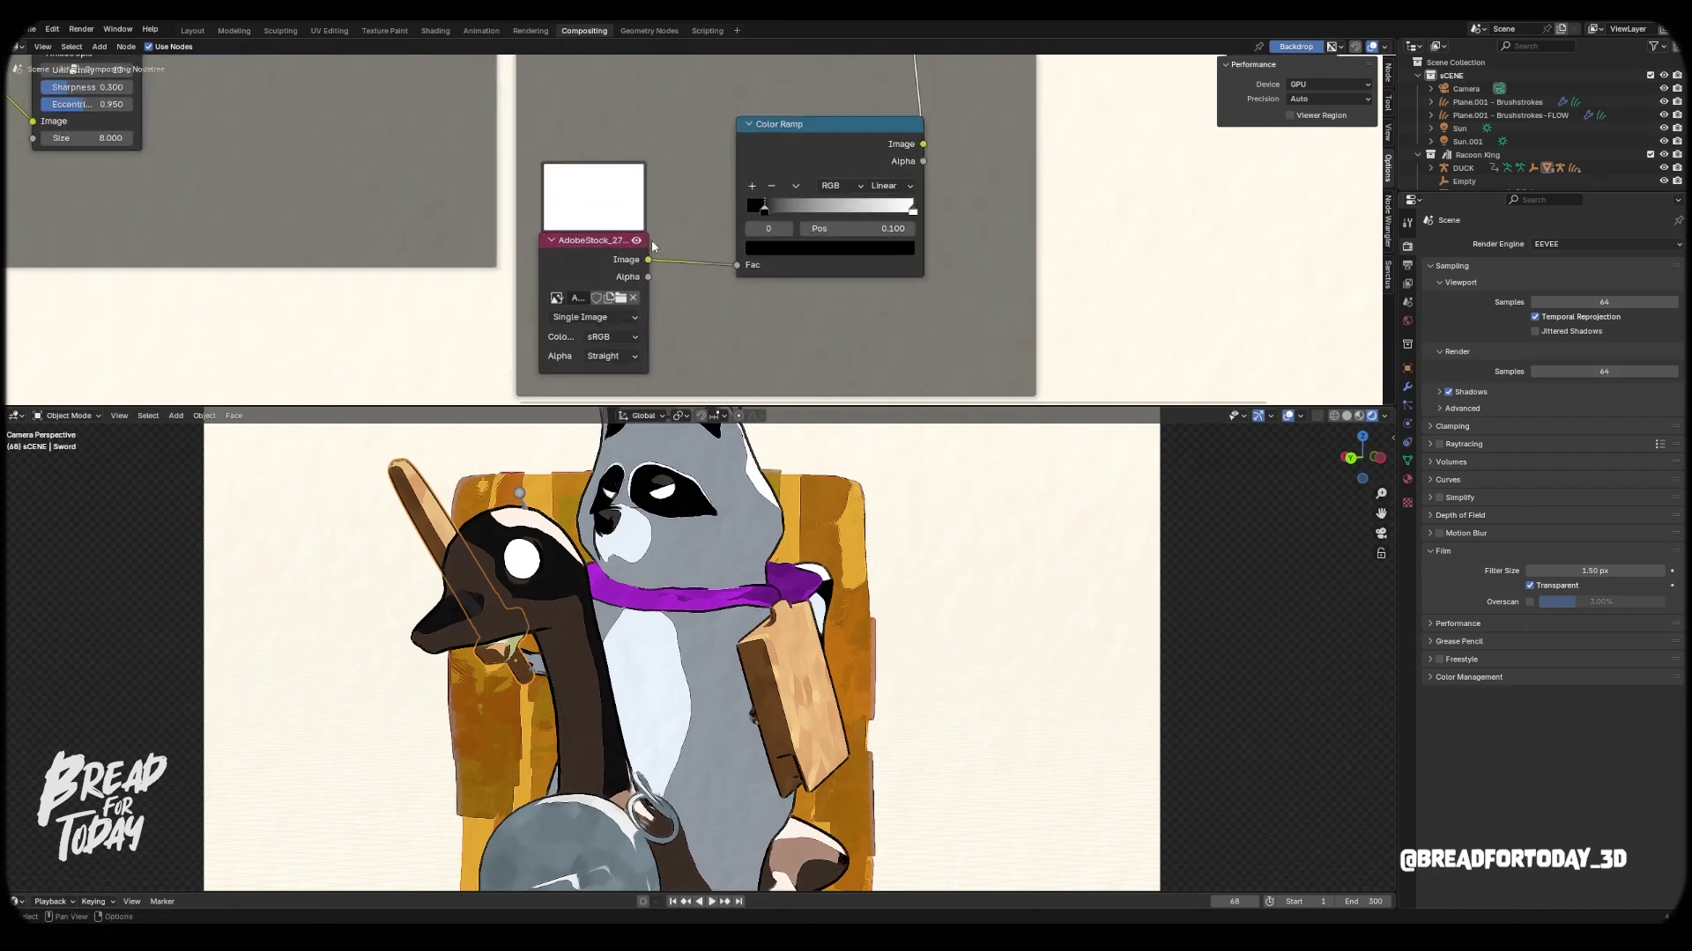
scroll(784, 284, "down", 3)
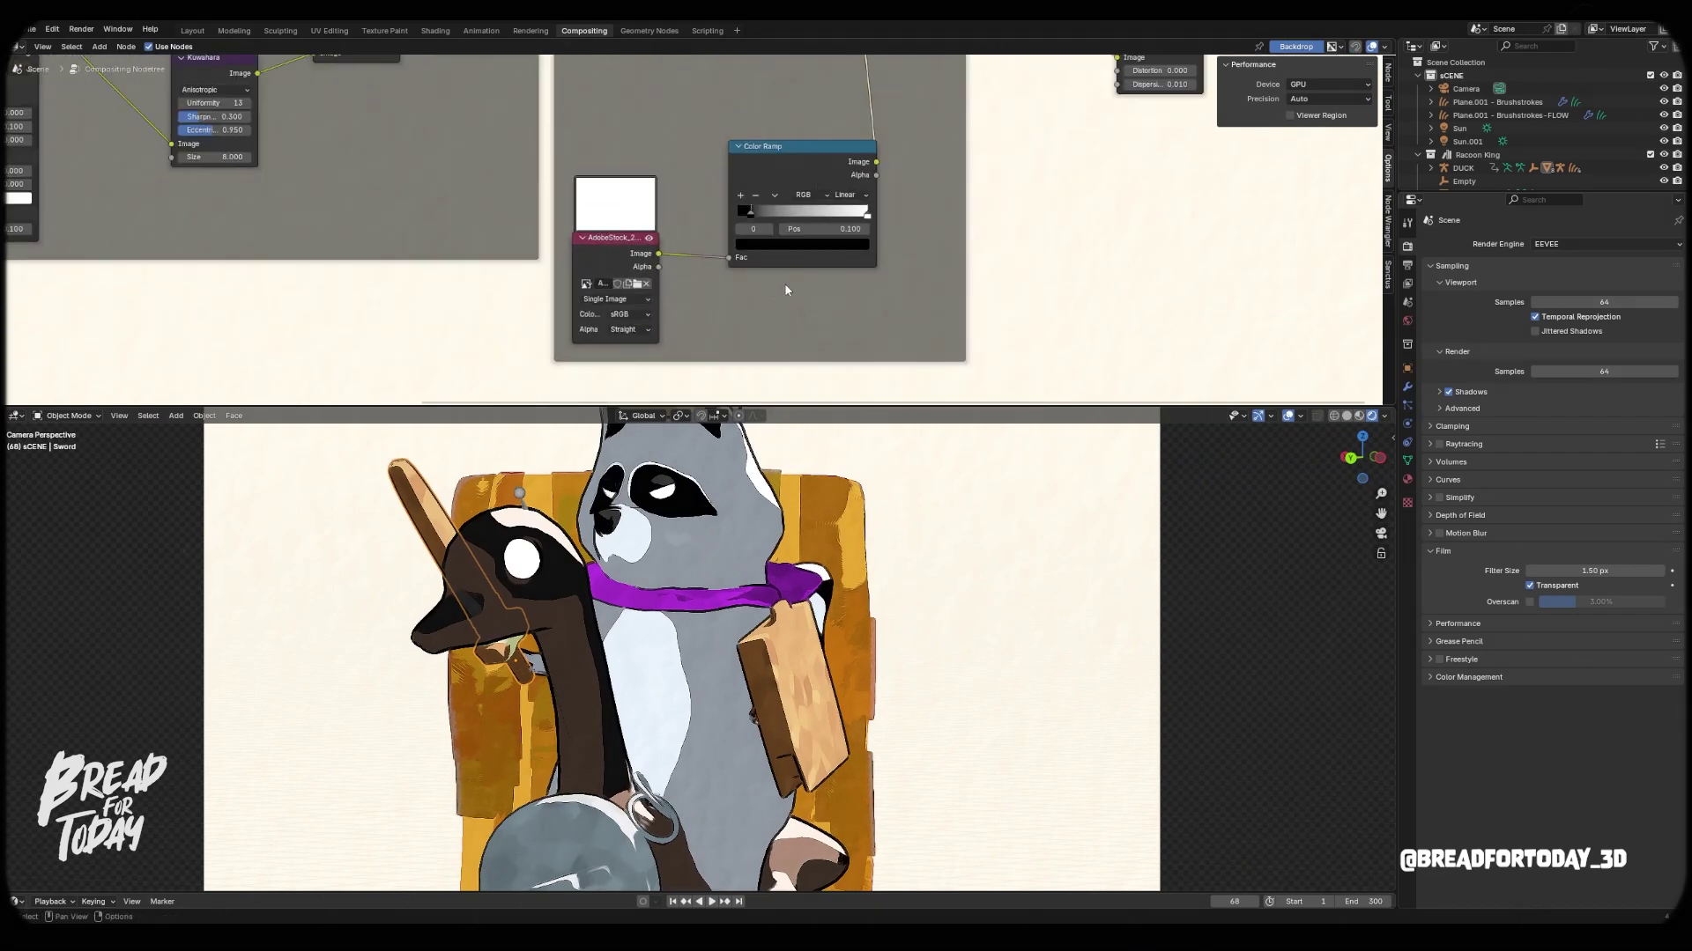
middle_click_drag(1092, 310, 1023, 388)
scroll(1023, 388, "down", 2)
middle_click_drag(896, 264, 862, 358)
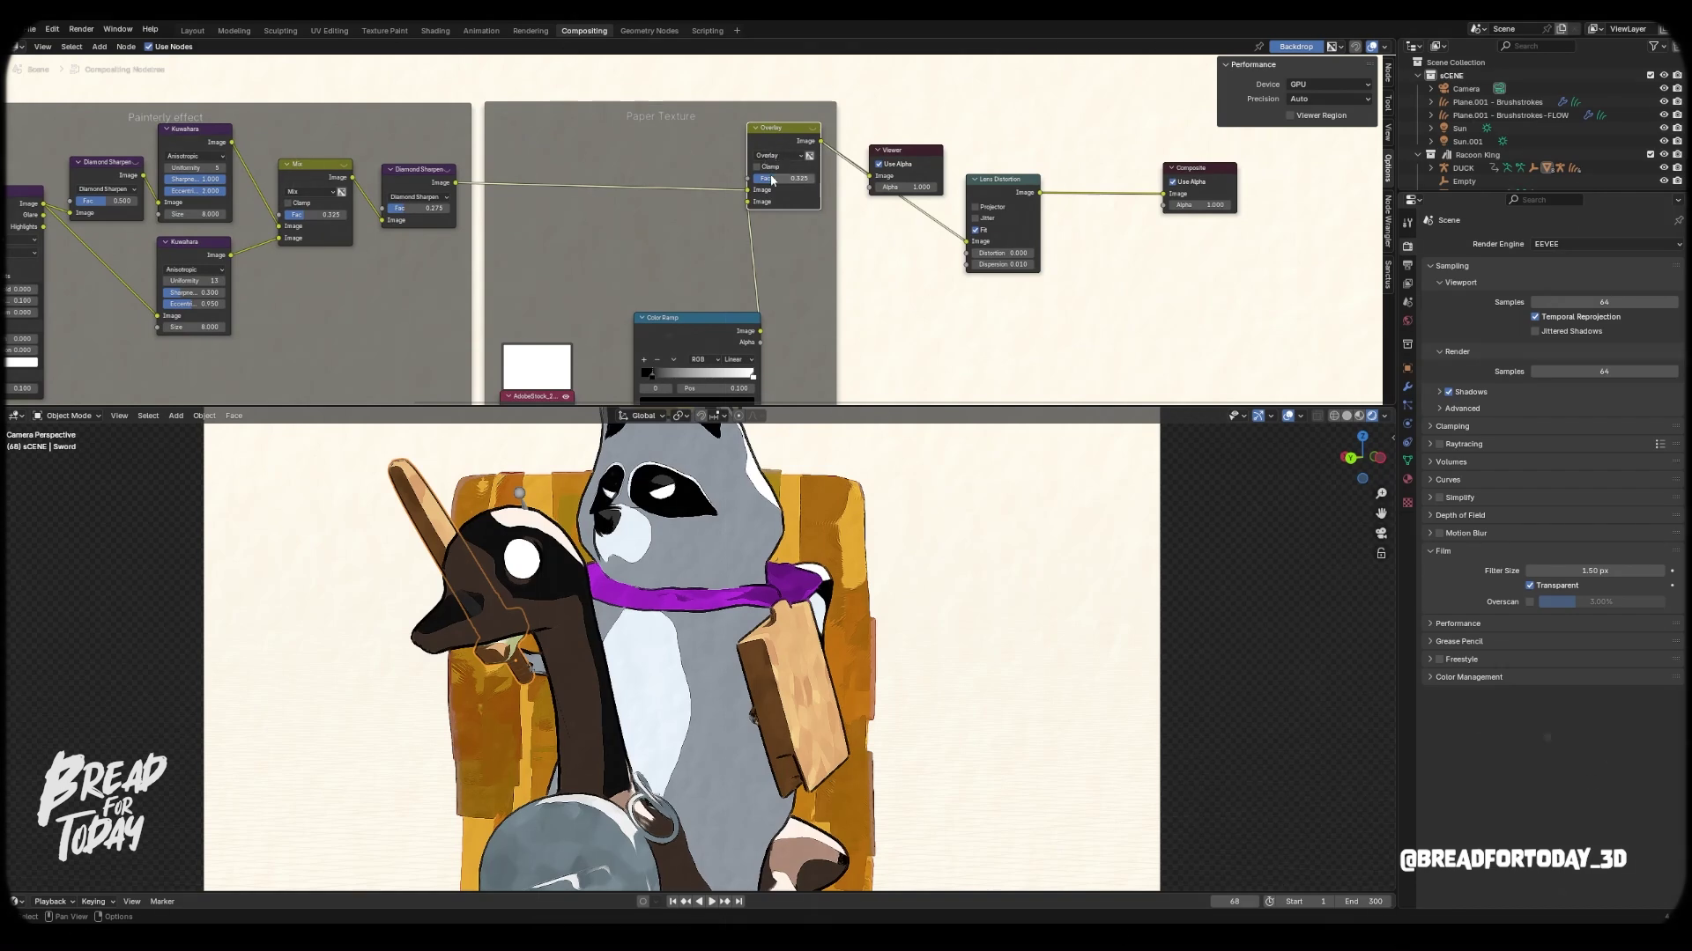
middle_click_drag(899, 250, 855, 253)
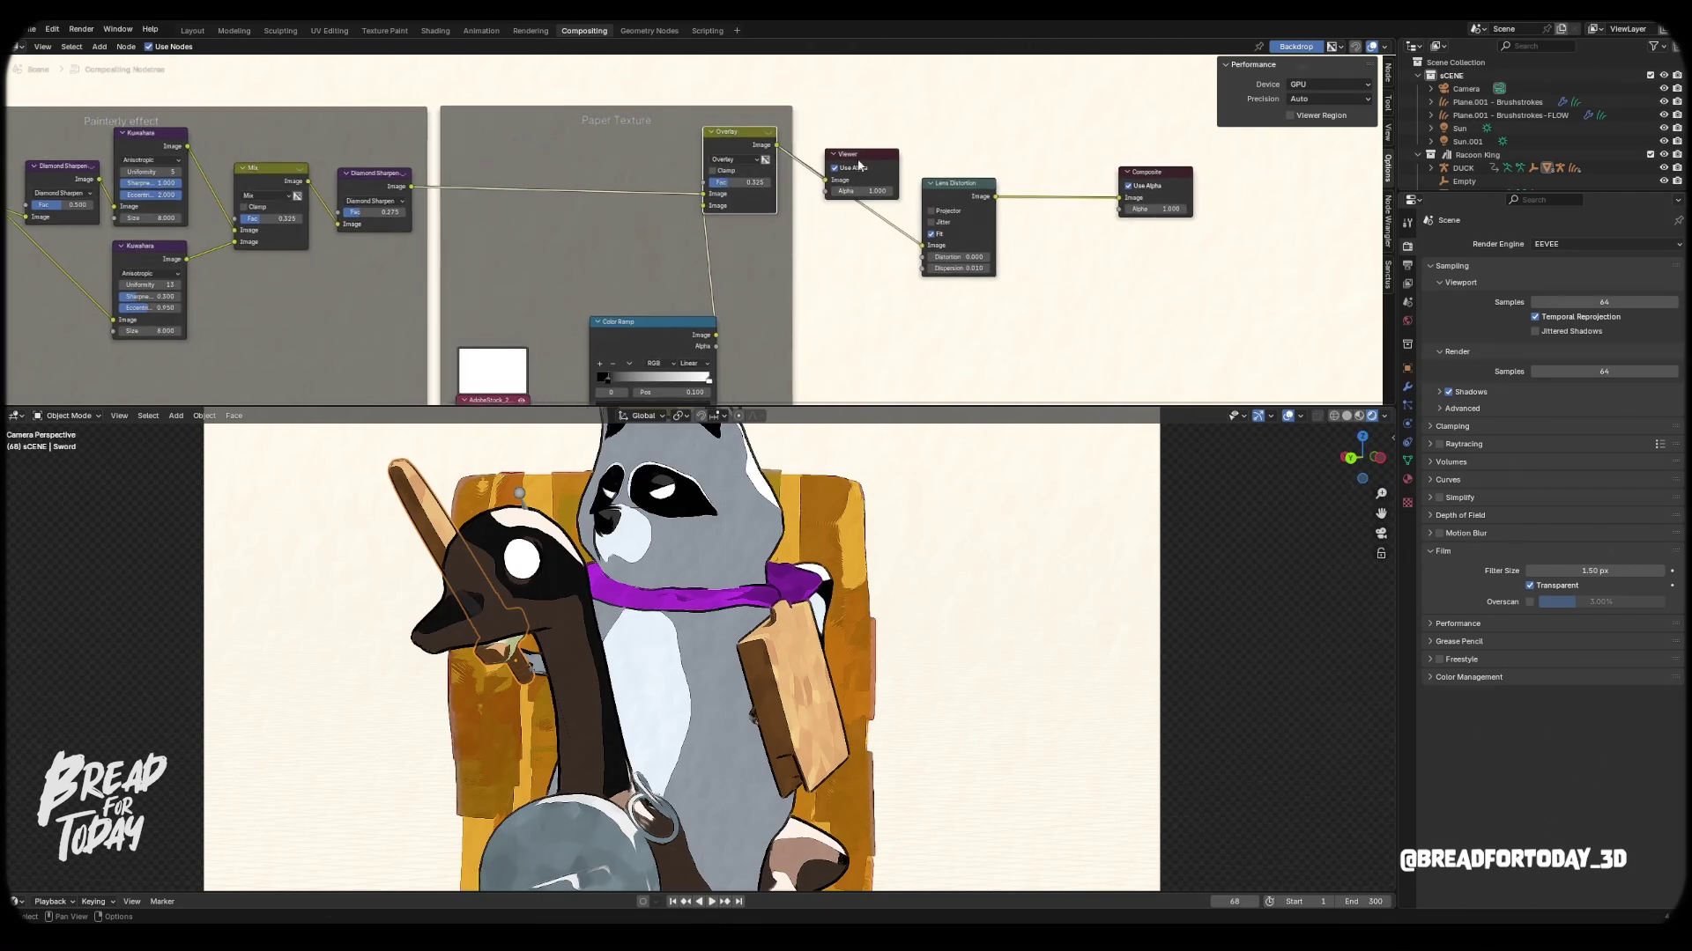
Step: Move the Viewer node beside the Composite node and connect the Lens Distortion node's output to it
left_click_drag(859, 156, 1096, 109)
left_click(976, 194, "ctrl+shift")
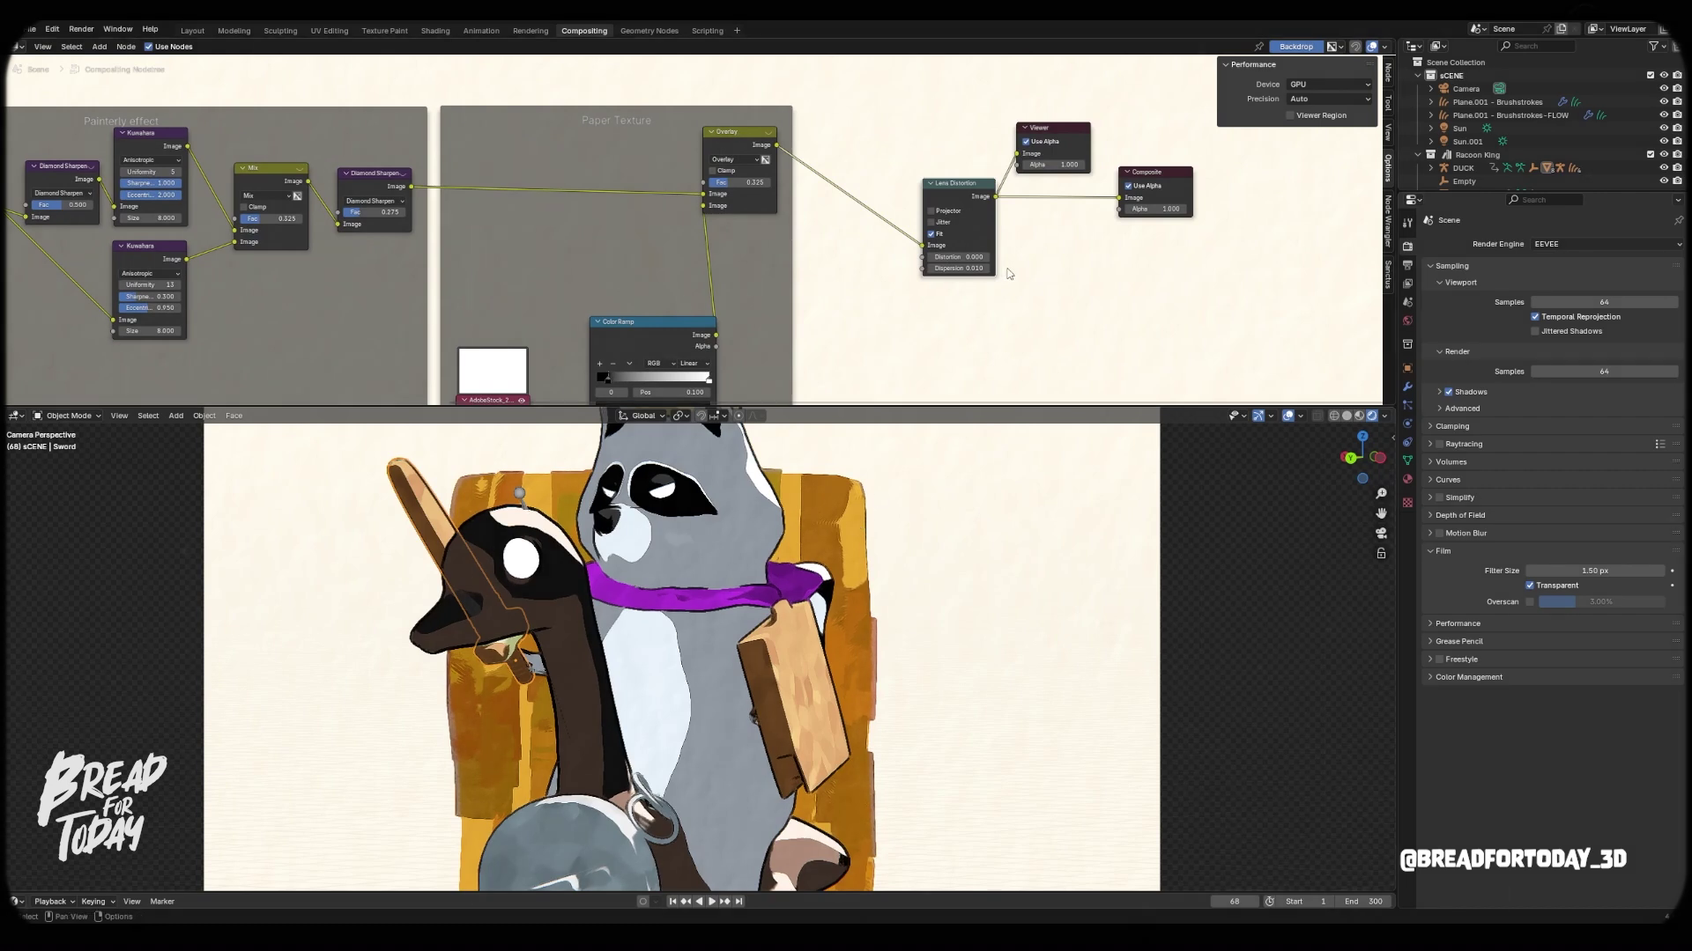
scroll(1010, 274, "up", 3)
middle_click_drag(1014, 275, 971, 294)
scroll(977, 352, "down", 2)
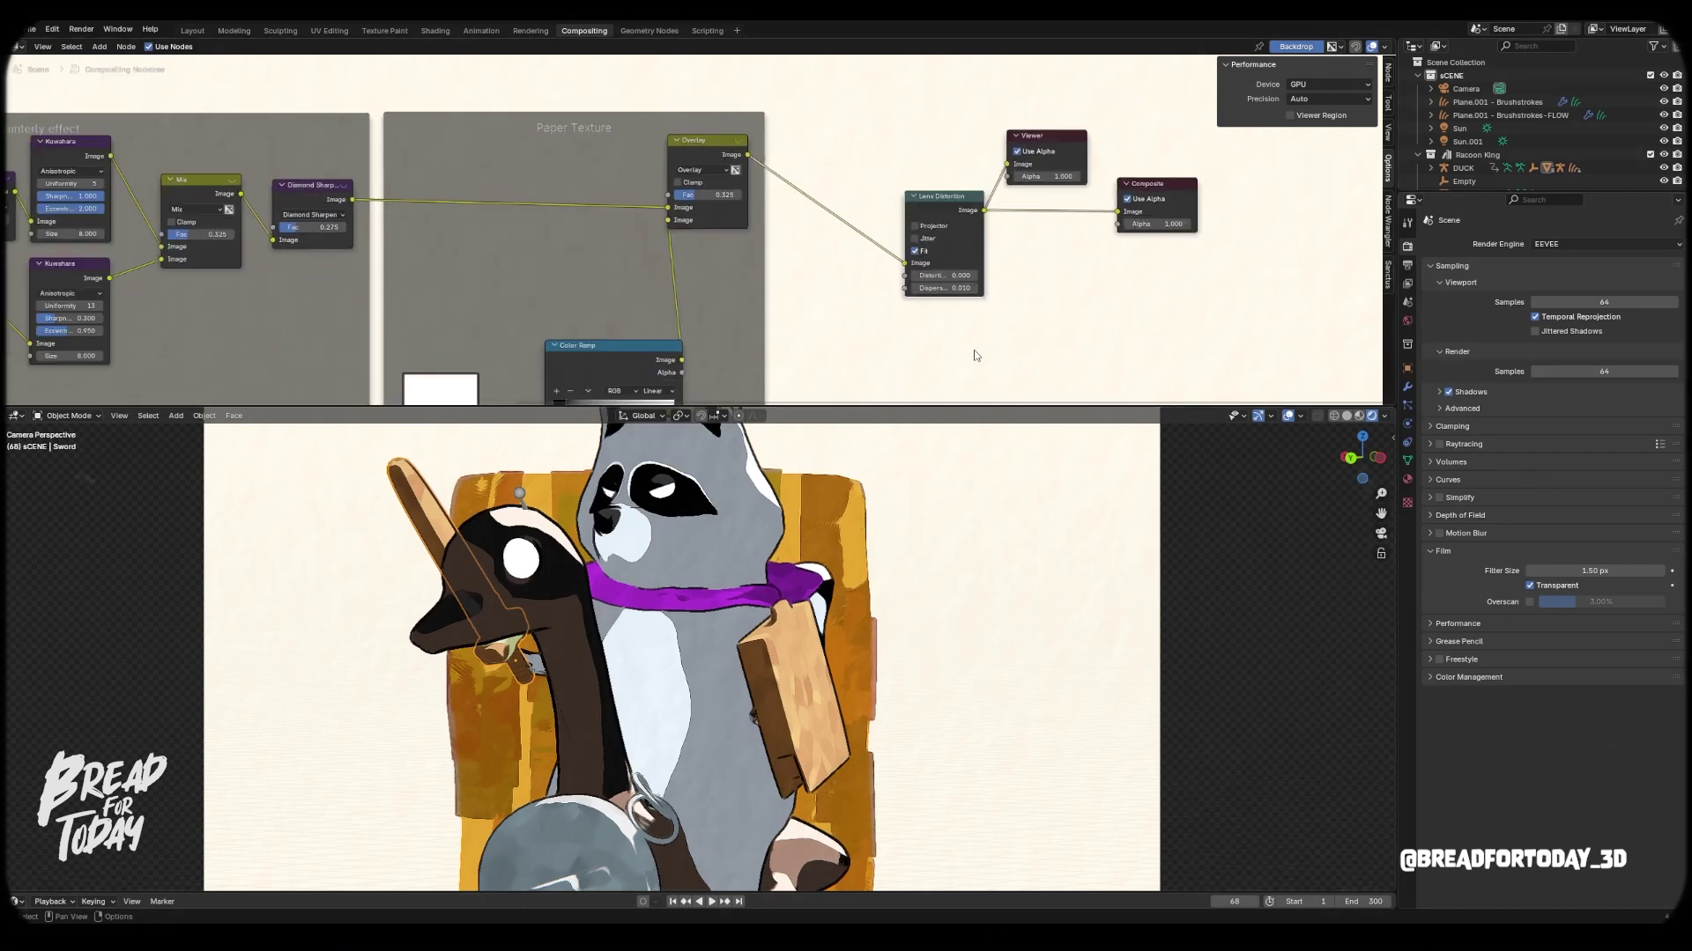
Step: Play the composited raccoon-and-duck animation in the 3D viewport with the full camera frame in view, and stop it
scroll(825, 555, "down", 5)
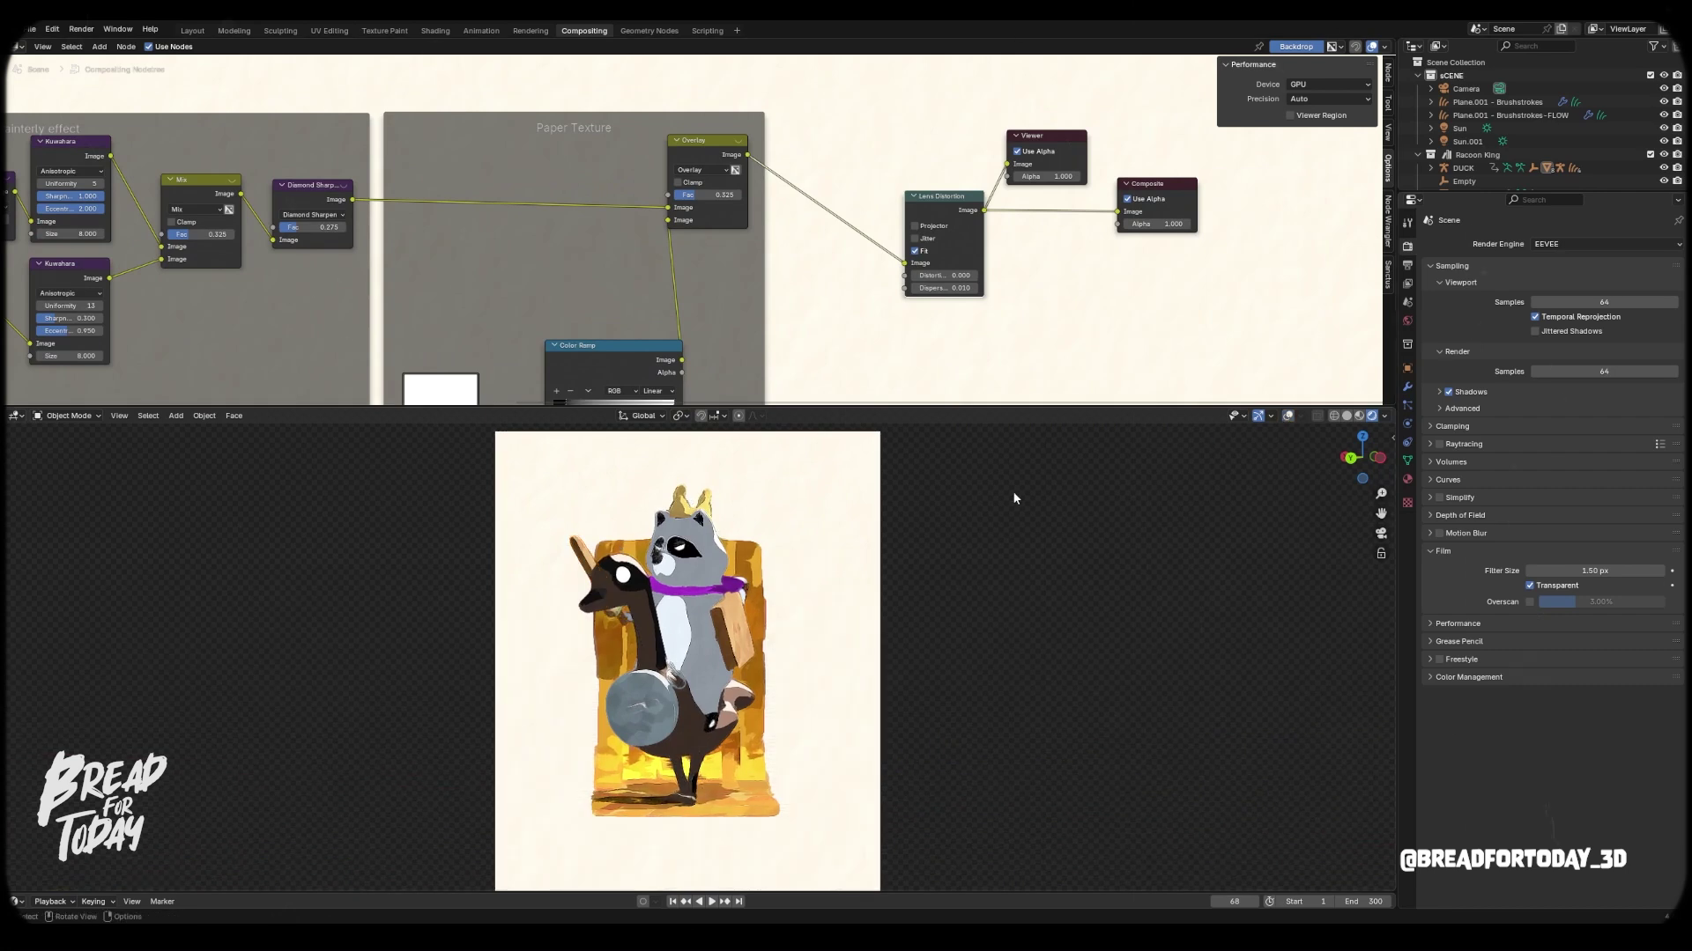
key("space")
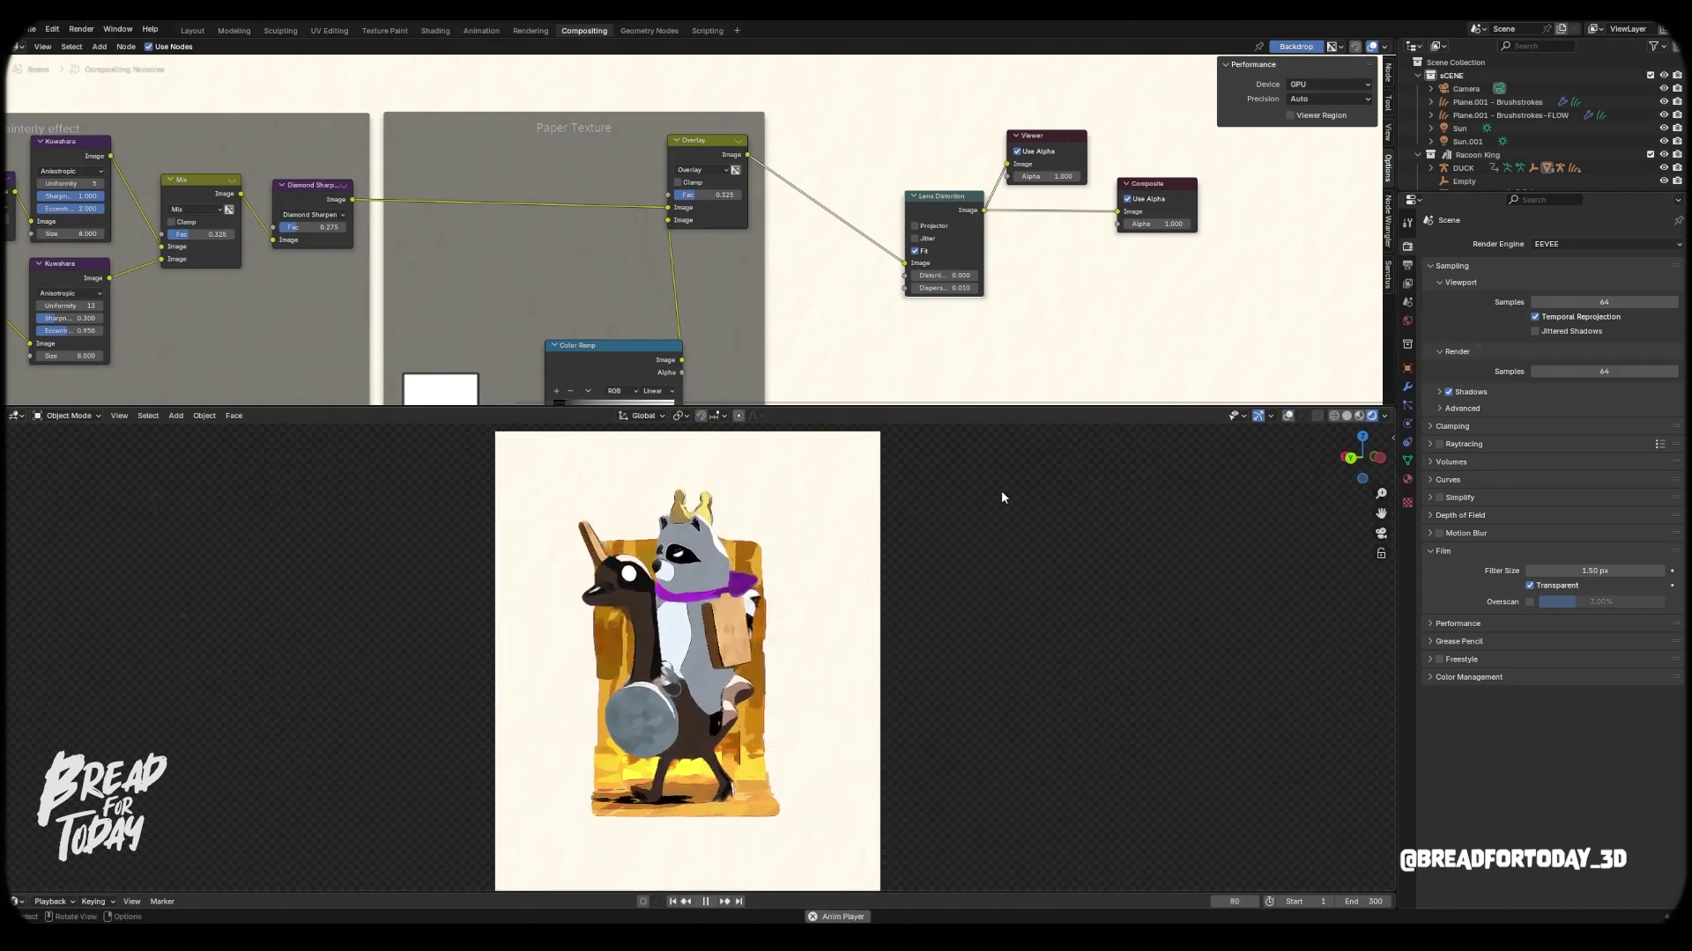
key("space")
middle_click_drag(1108, 274, 1096, 275)
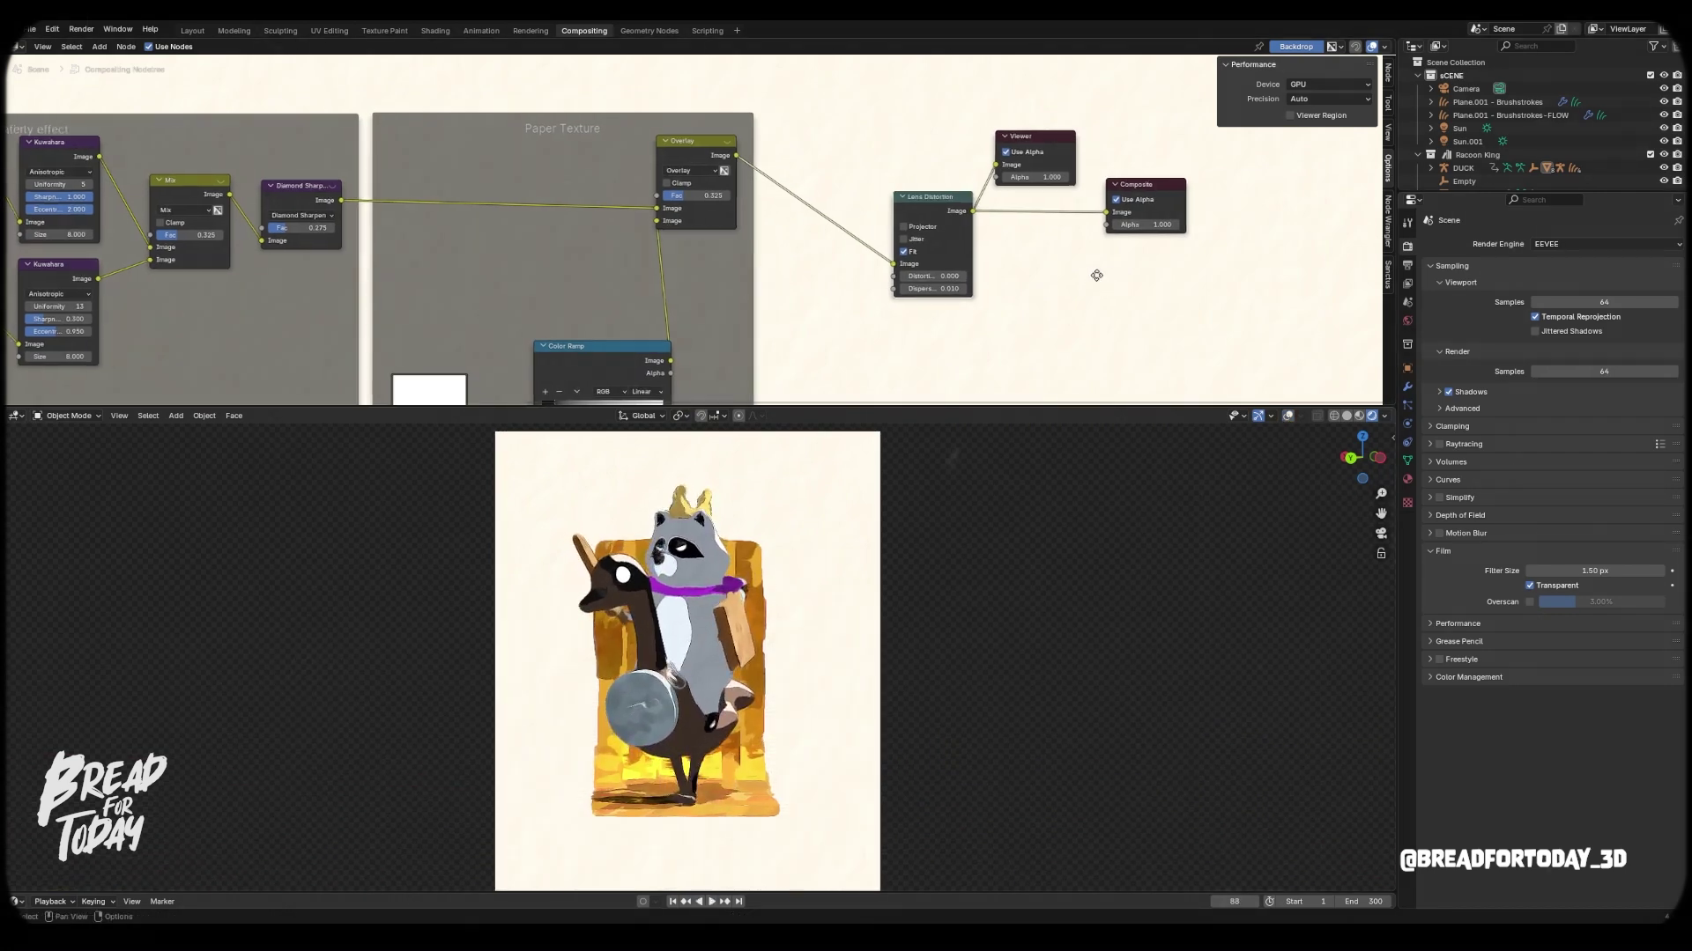
scroll(1096, 275, "down", 6)
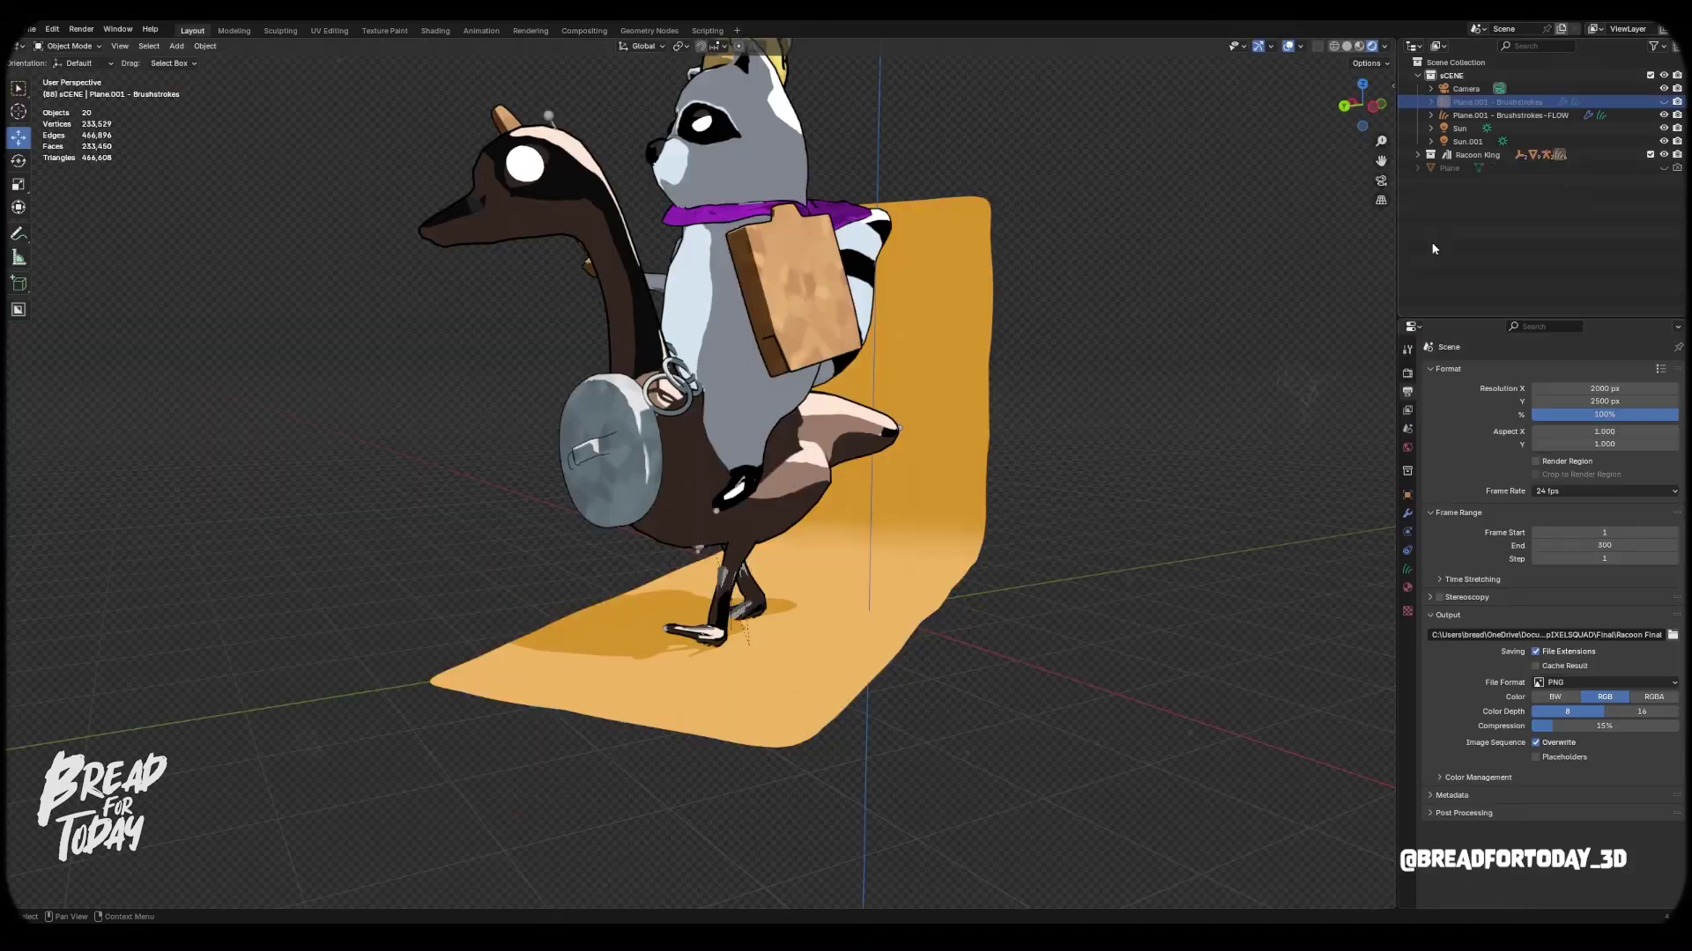
Step: Select the curved backdrop plane behind the characters and inspect its base mesh in Edit Mode, returning to Object Mode
middle_click_drag(1251, 379, 1262, 555)
left_click(1102, 532)
key("Tab")
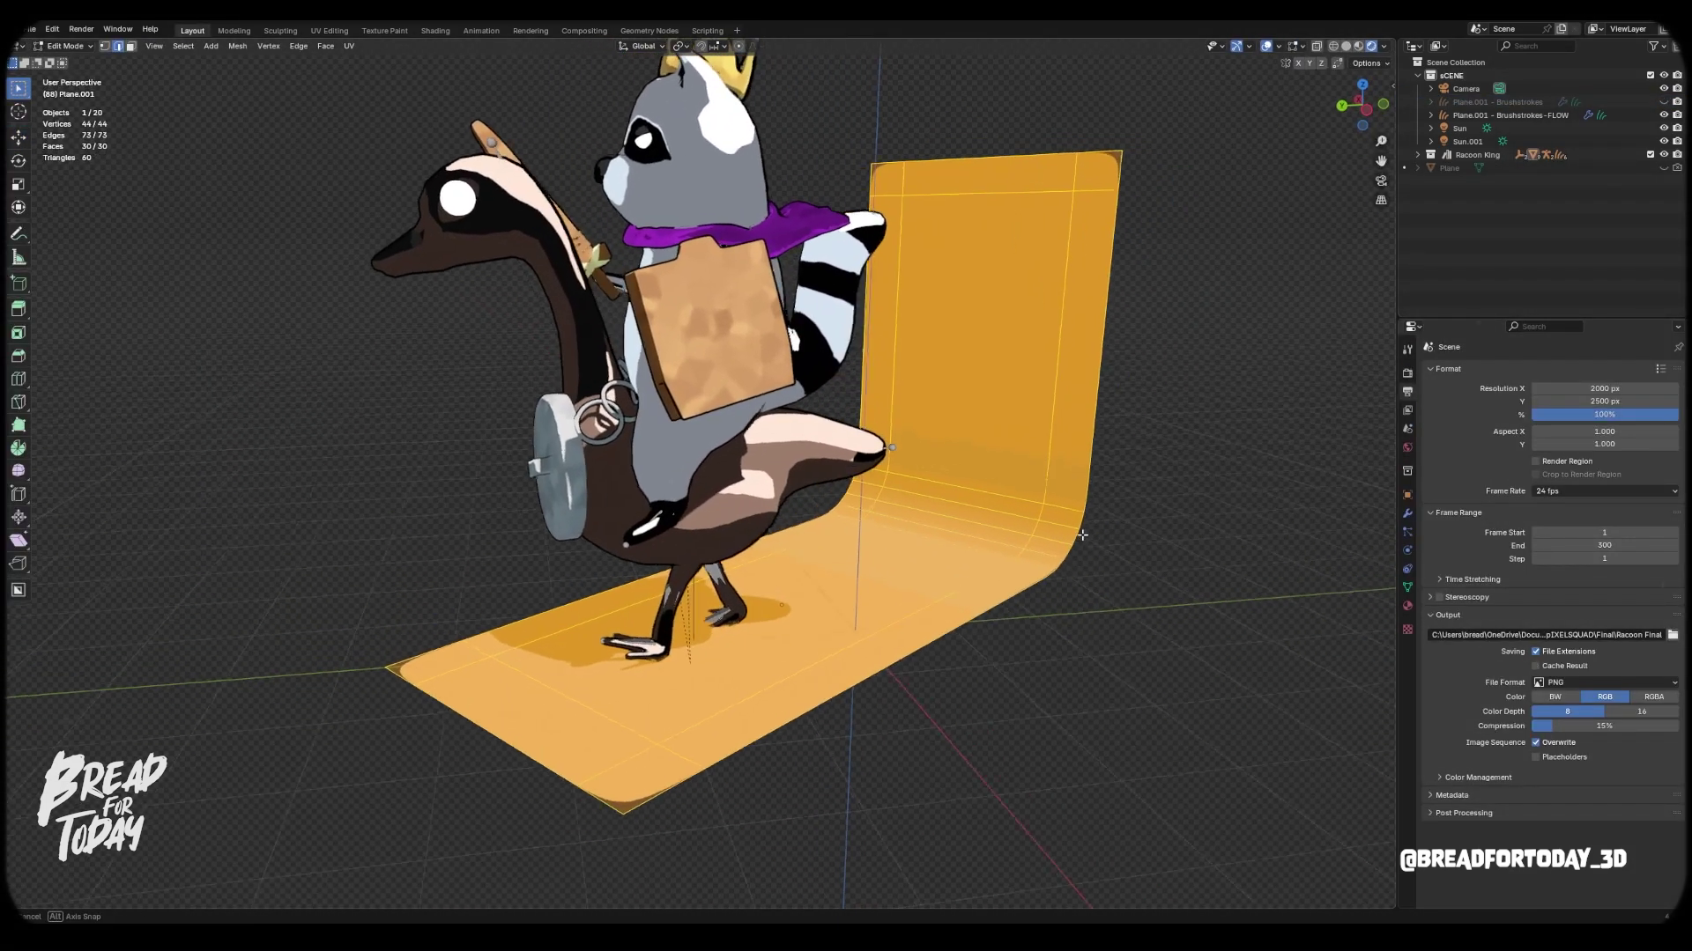
key("Tab")
Step: Enable the backdrop plane's Displace modifier in the viewport and turn on Use Custom Normals in its Subdivision modifier
left_click(1406, 514)
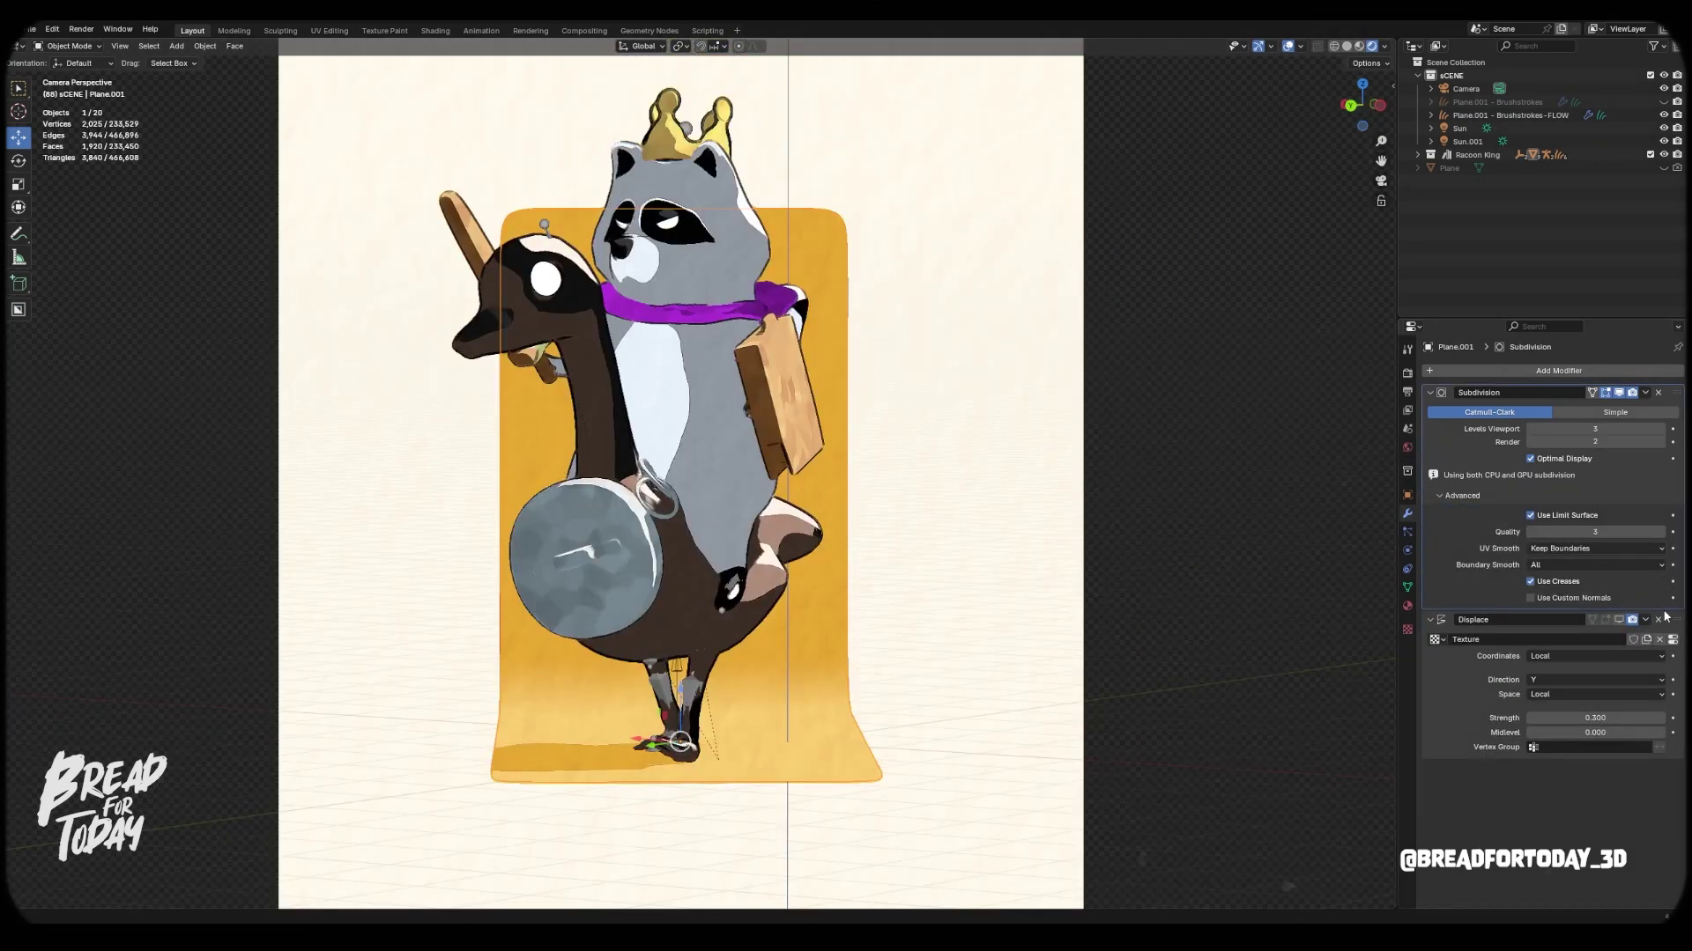
left_click(1619, 620)
left_click(1617, 623)
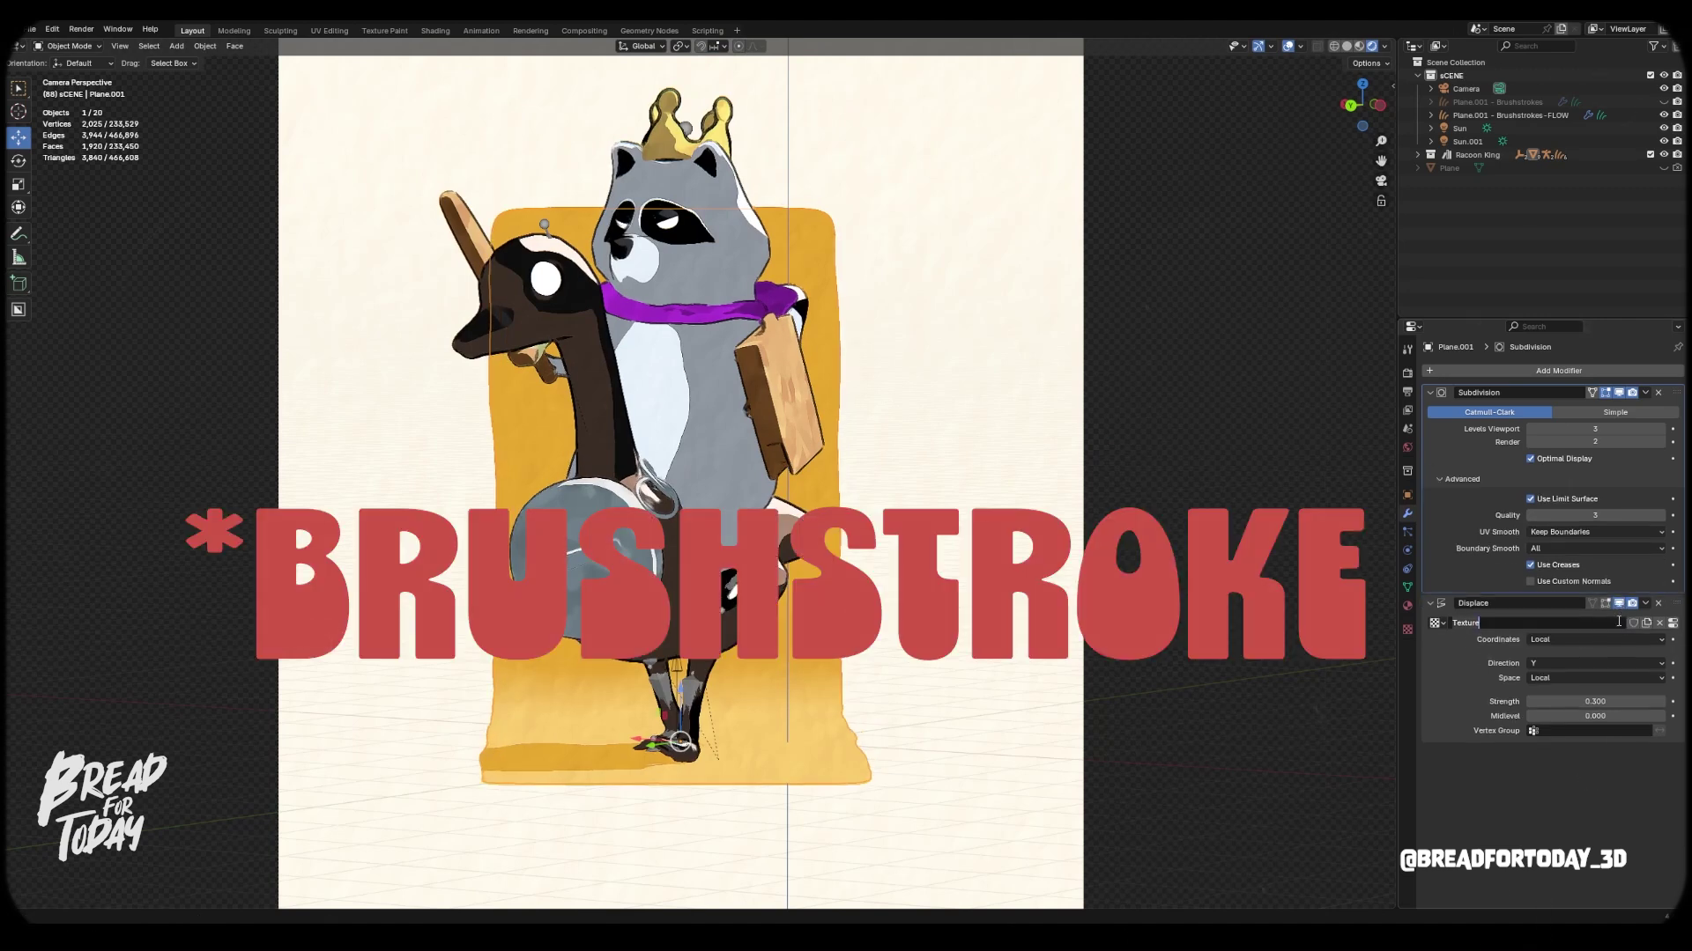
left_click(1617, 582)
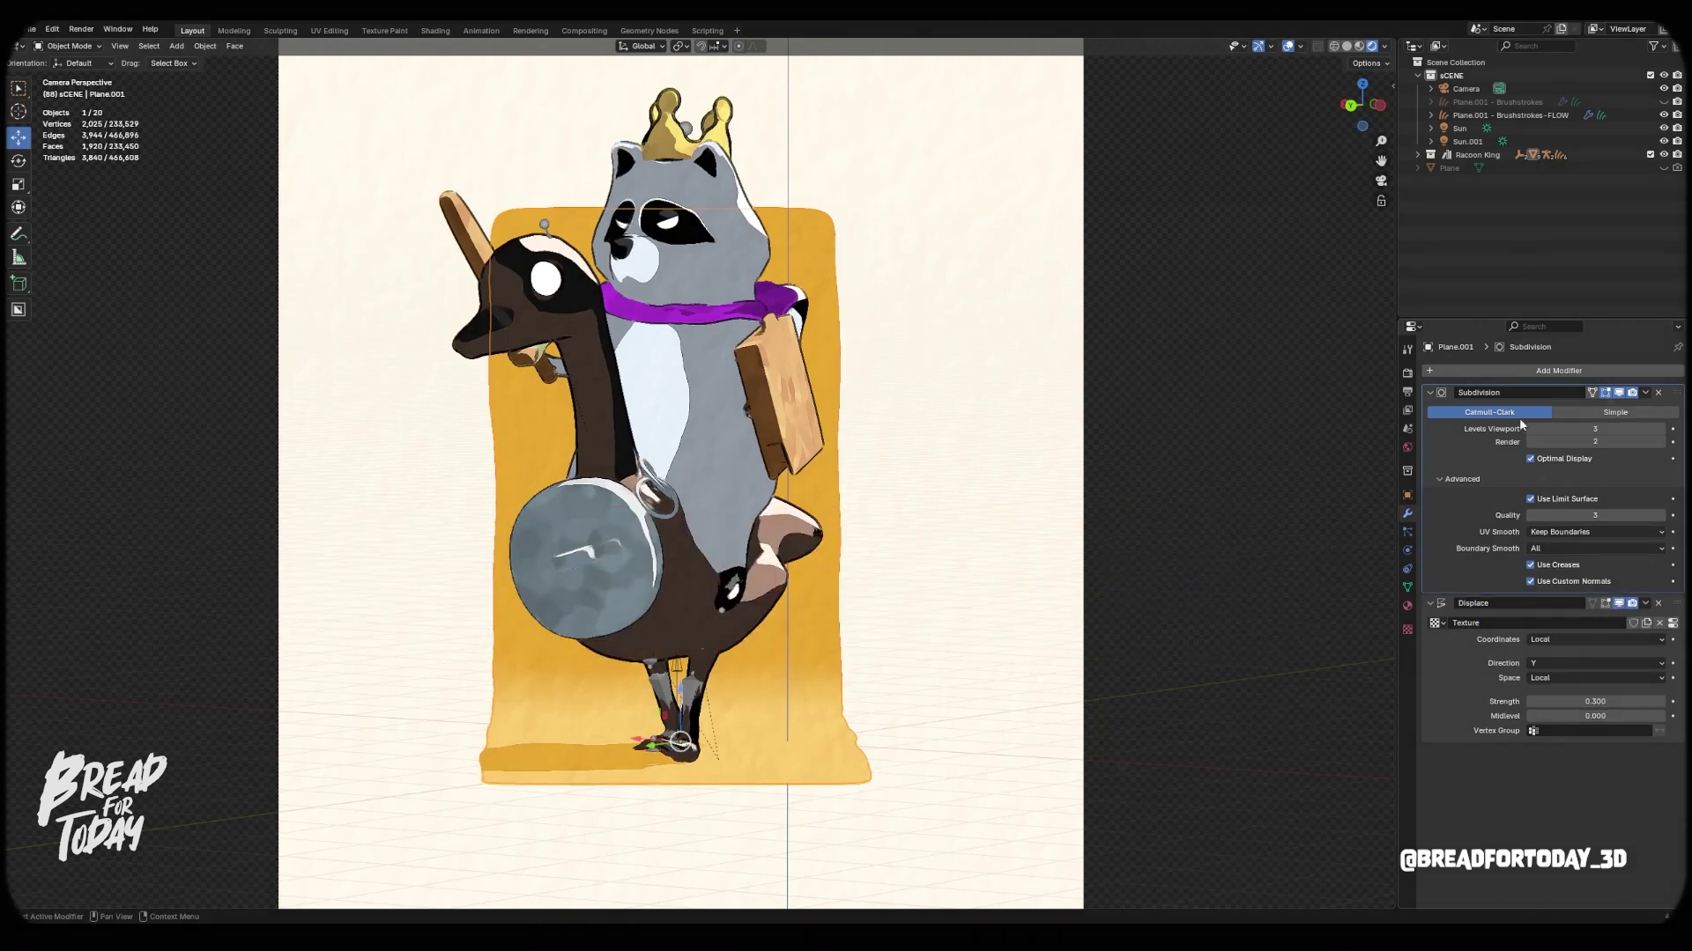
Step: Unhide Plane.001 - Brushstrokes and open the UV unwrapping options for the backdrop plane's whole mesh, returning to Object Mode
left_click(1662, 102)
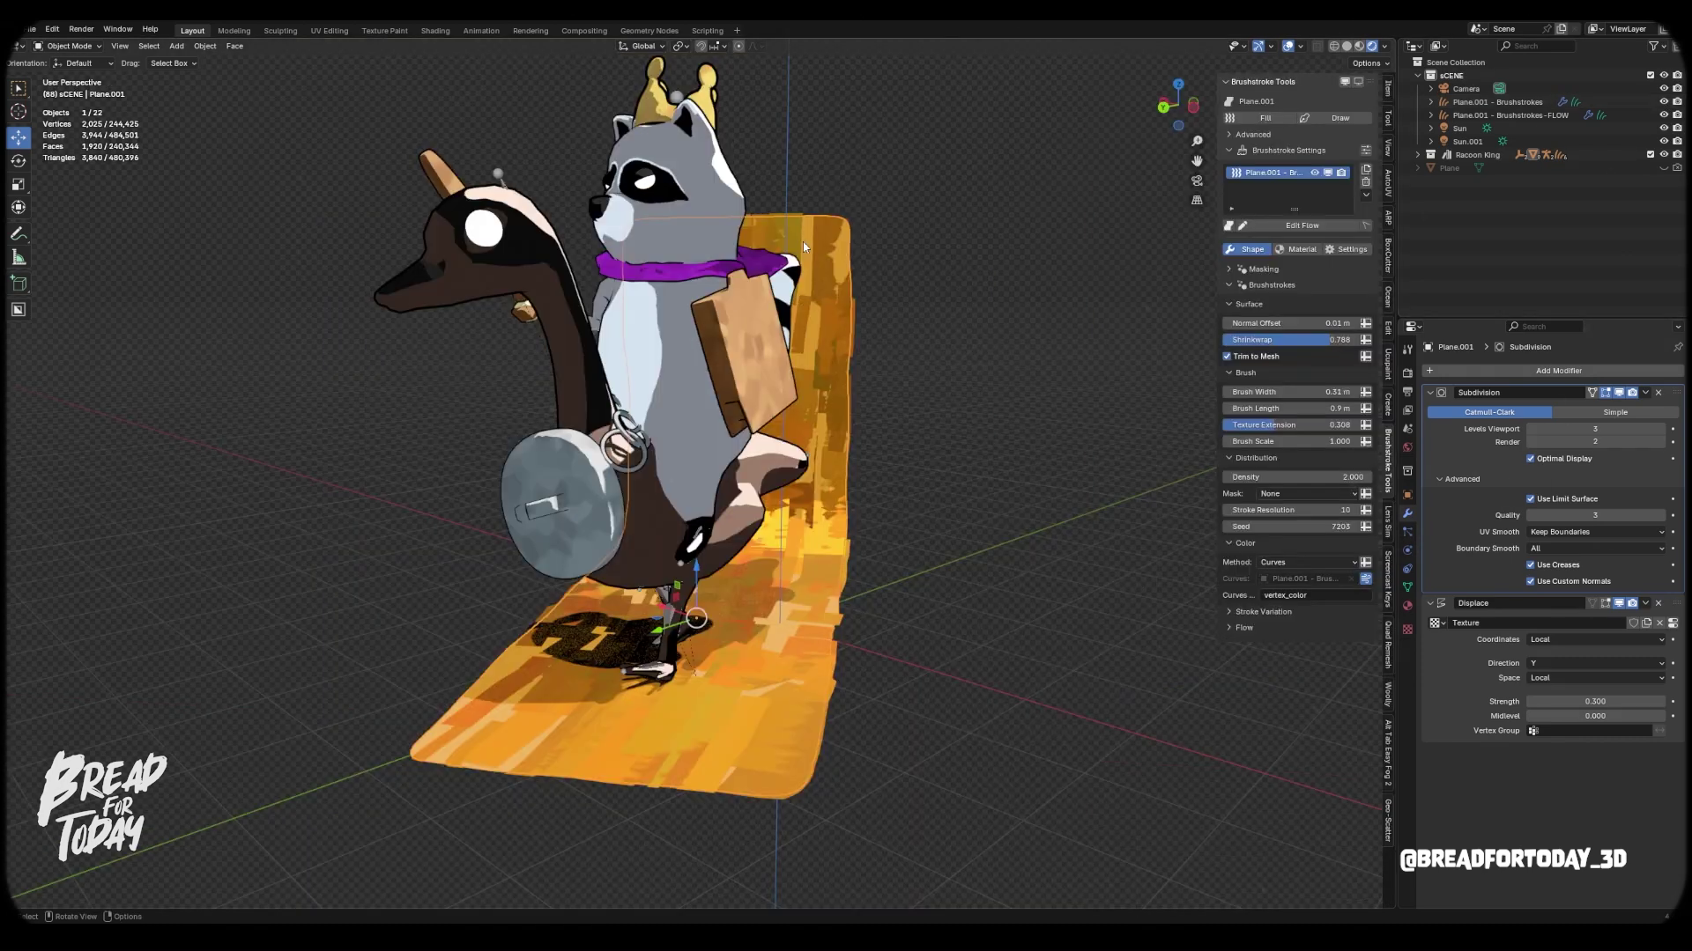
key("a")
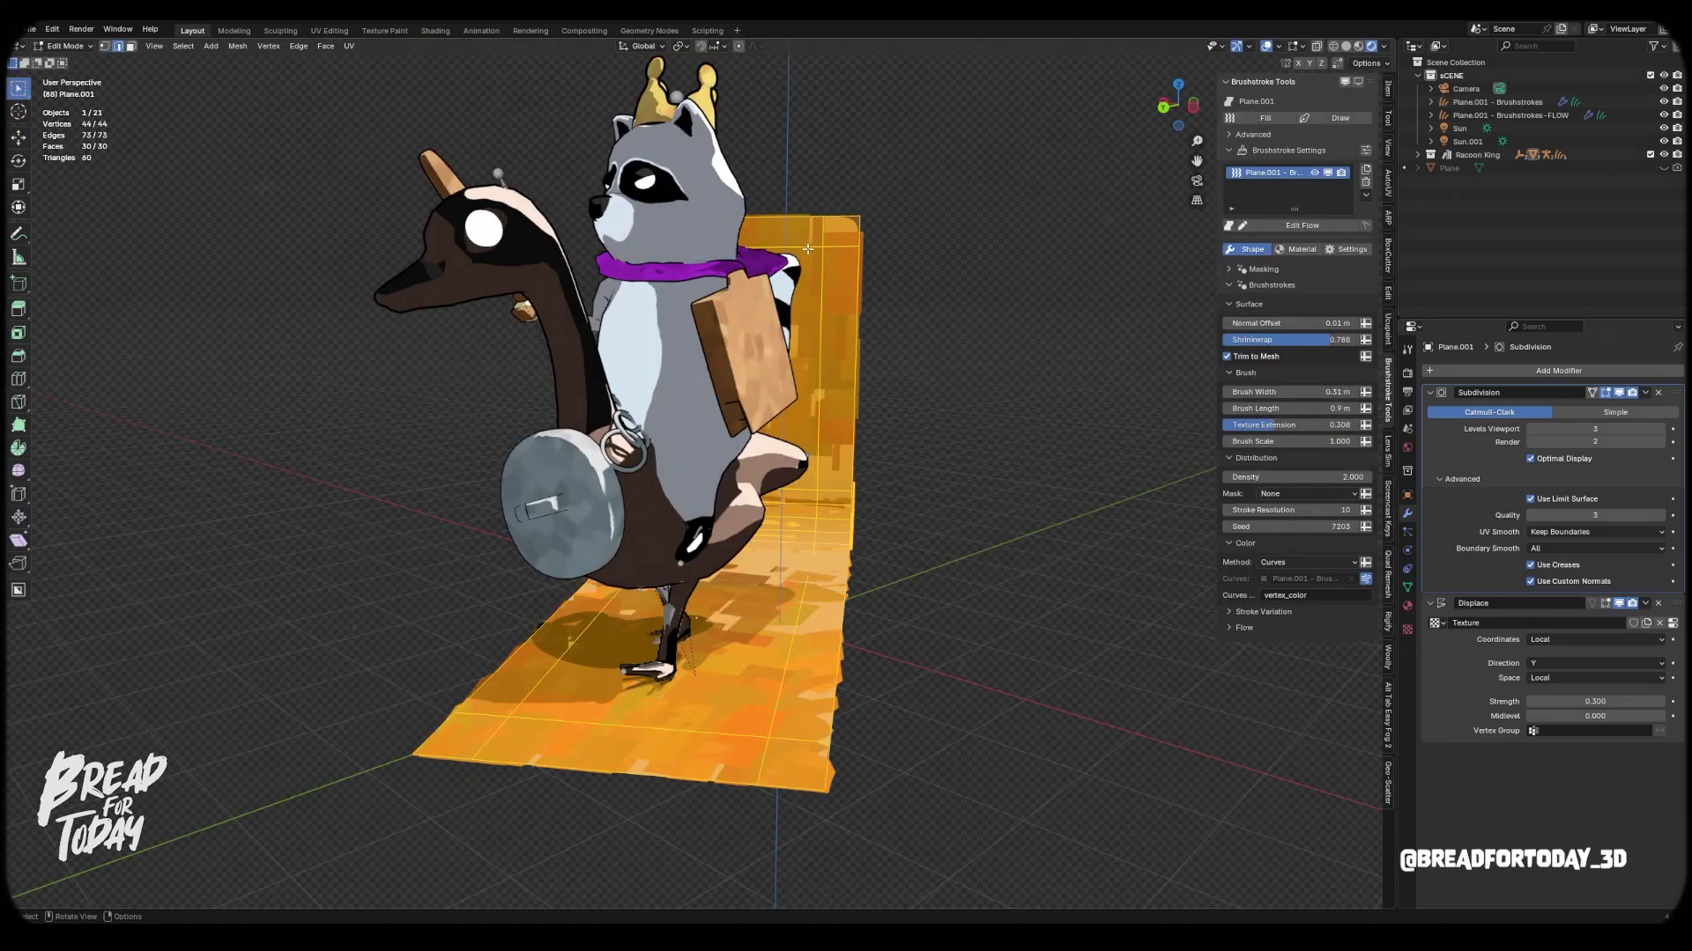
key("u")
key("Tab")
Step: Examine the backdrop's brushstrokes from several angles and show their Brush Material properties and Brush Style settings
mouse_move(939, 340)
middle_mouse_down()
mouse_move(913, 350)
mouse_move(918, 319)
middle_mouse_up()
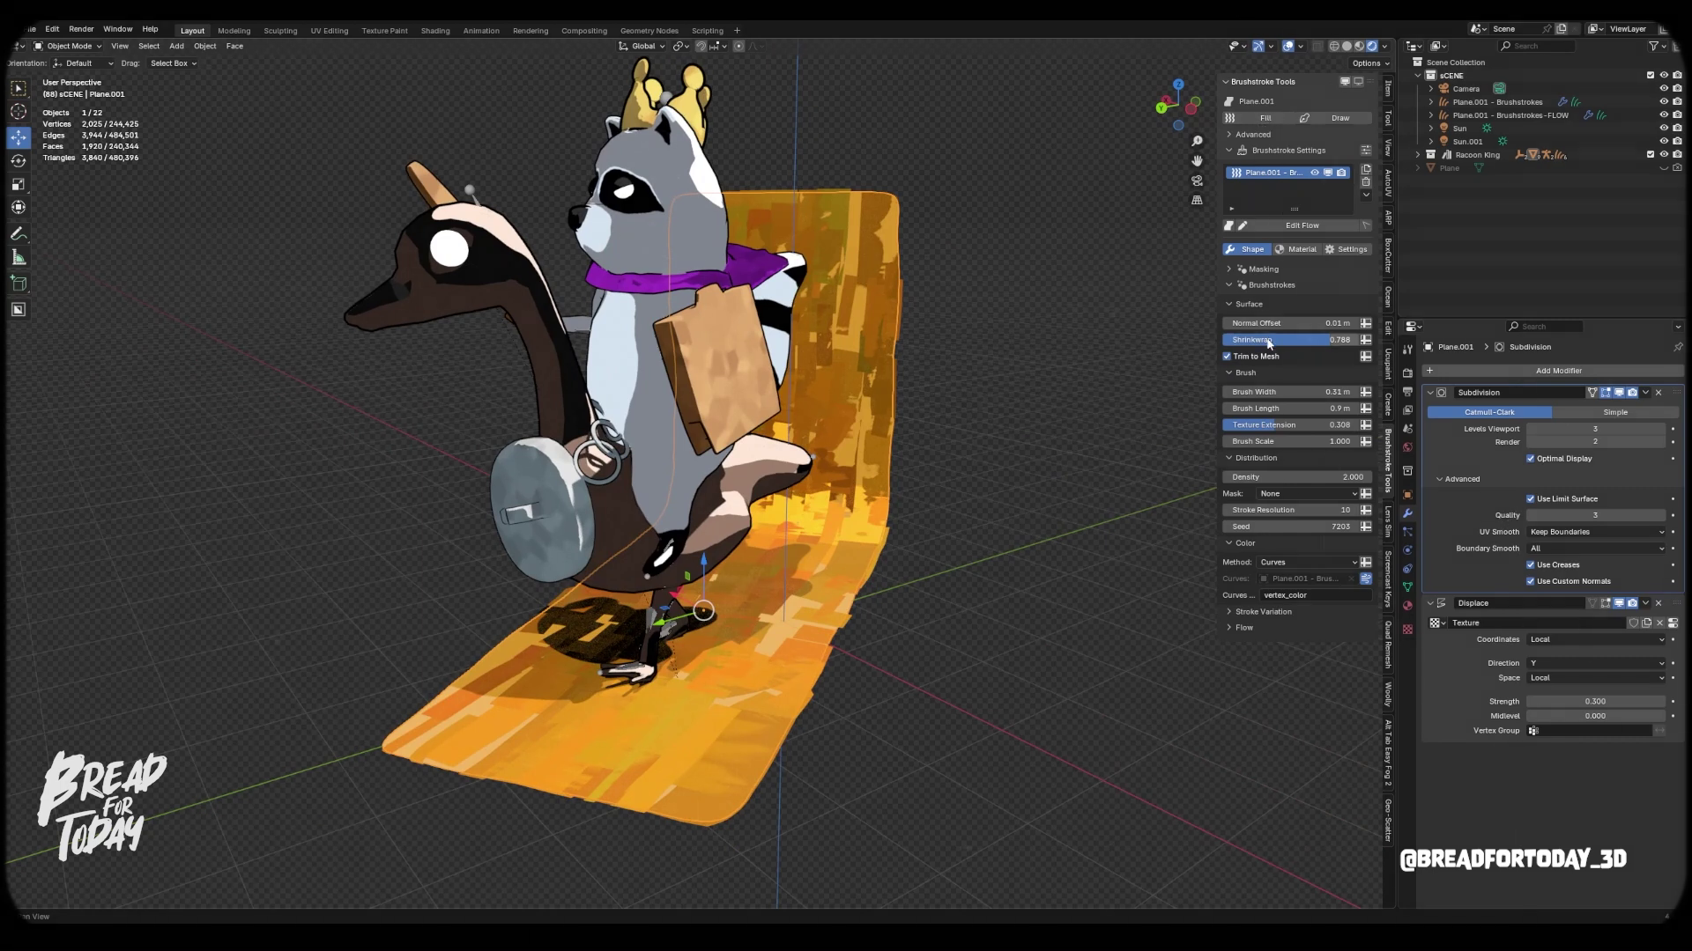
mouse_move(929, 446)
middle_mouse_down()
mouse_move(895, 441)
mouse_move(931, 444)
middle_mouse_up()
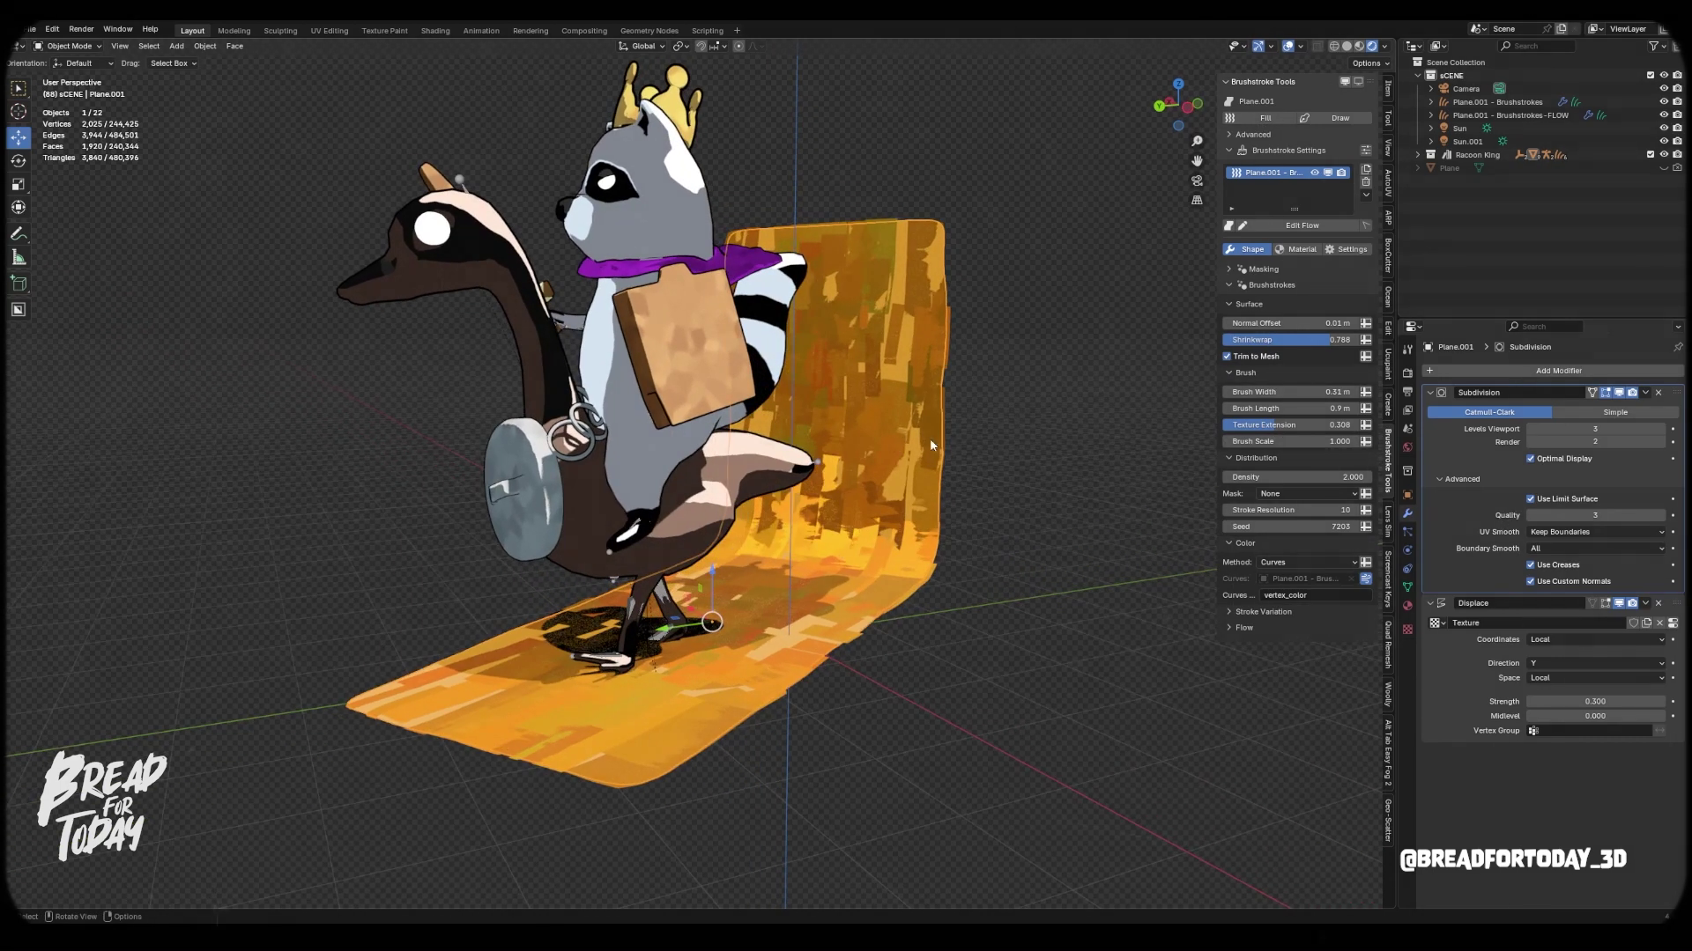
left_click(1295, 251)
scroll(1277, 390, "down", 2)
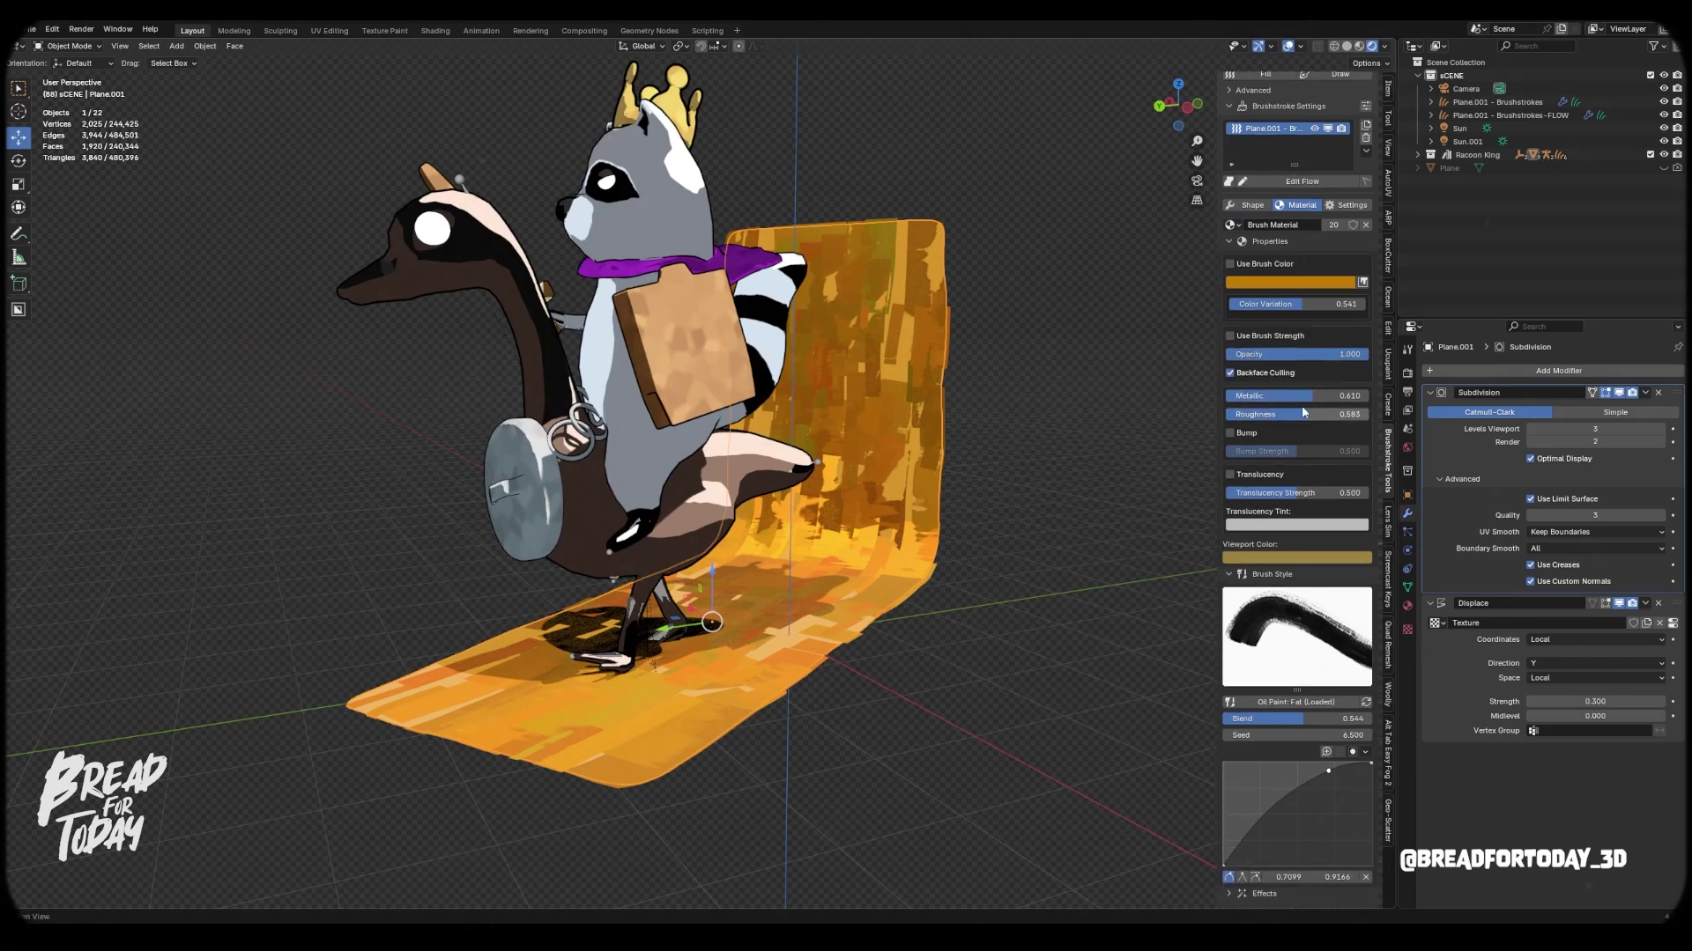